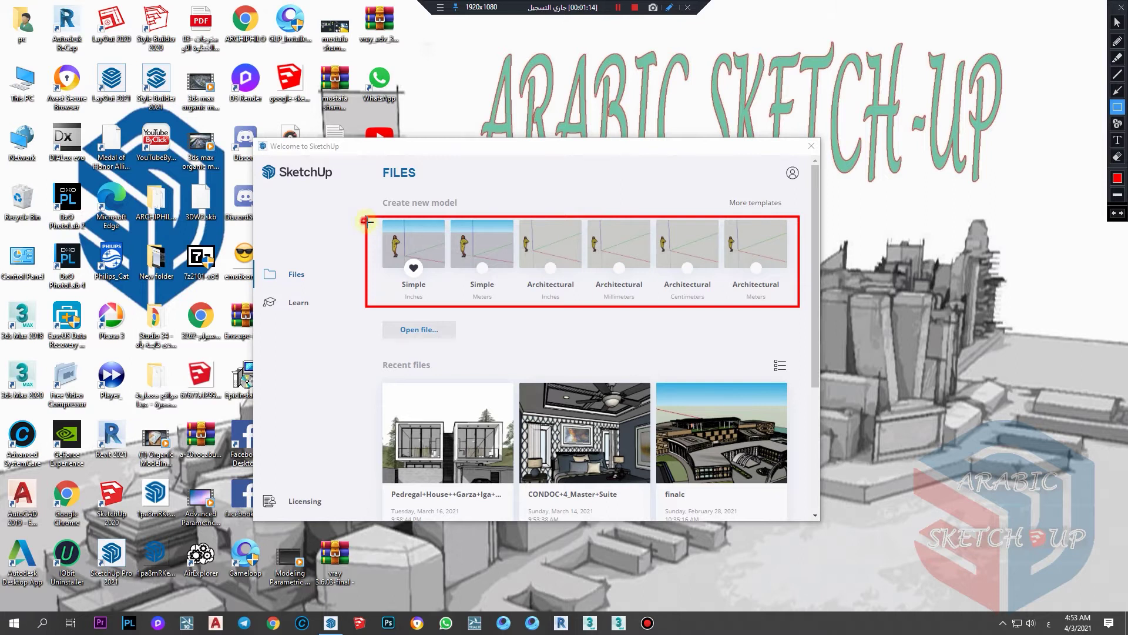
pyautogui.moveTo(447, 222)
pyautogui.mouseDown()
pyautogui.moveTo(474, 273)
pyautogui.moveTo(515, 303)
pyautogui.mouseUp()
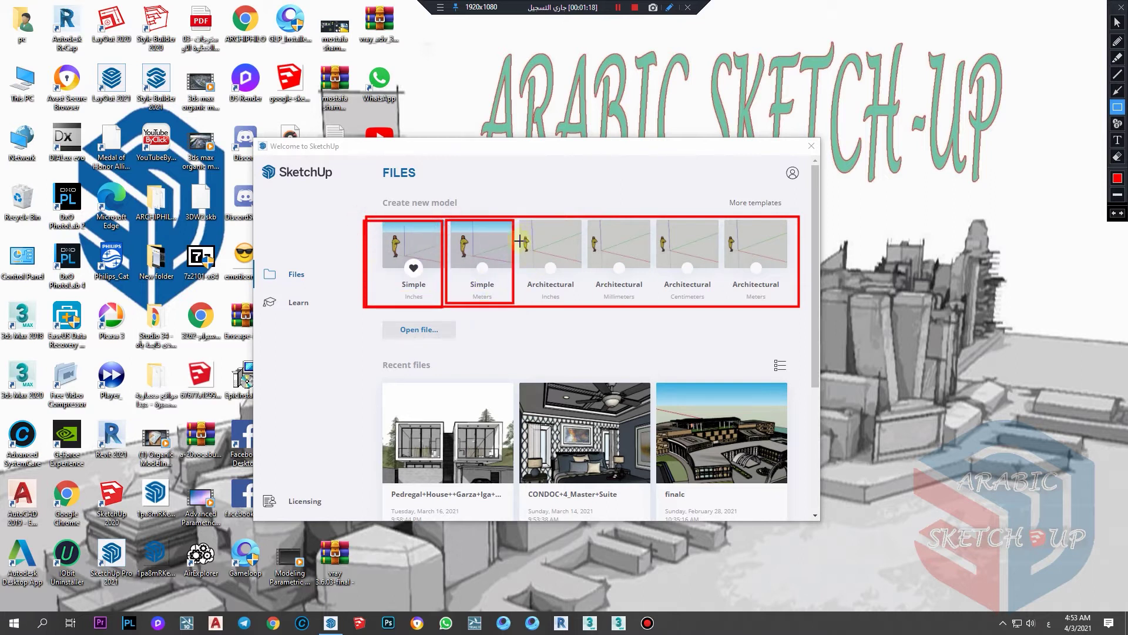
pyautogui.moveTo(516, 221); pyautogui.dragTo(574, 306)
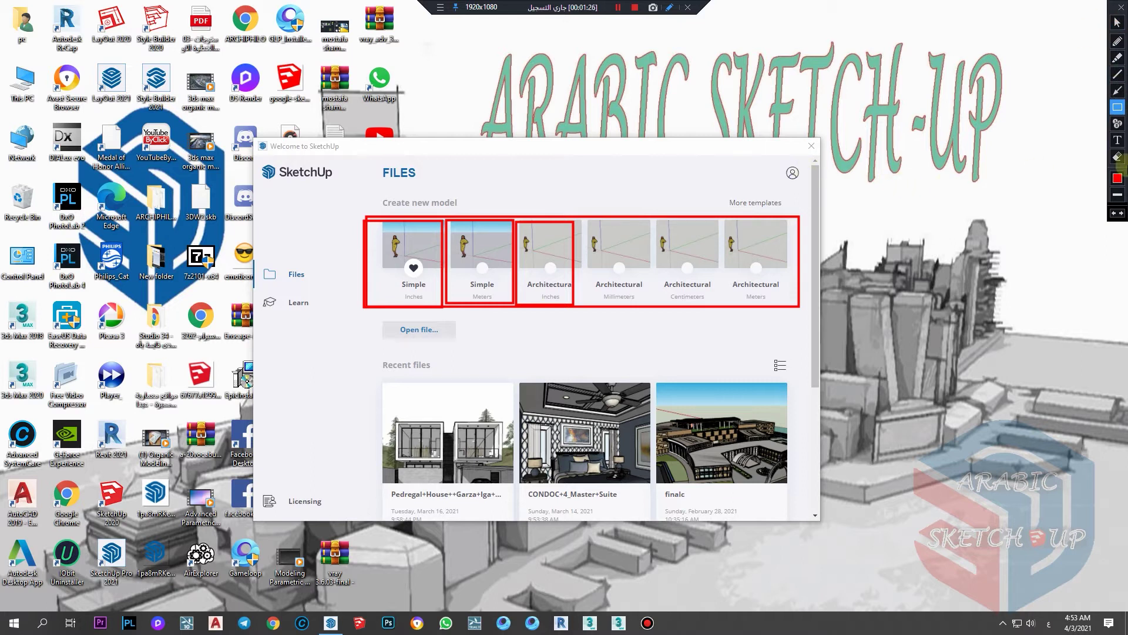
pyautogui.click(1117, 213)
pyautogui.click(1118, 212)
pyautogui.click(1118, 213)
pyautogui.click(1117, 213)
pyautogui.click(1117, 23)
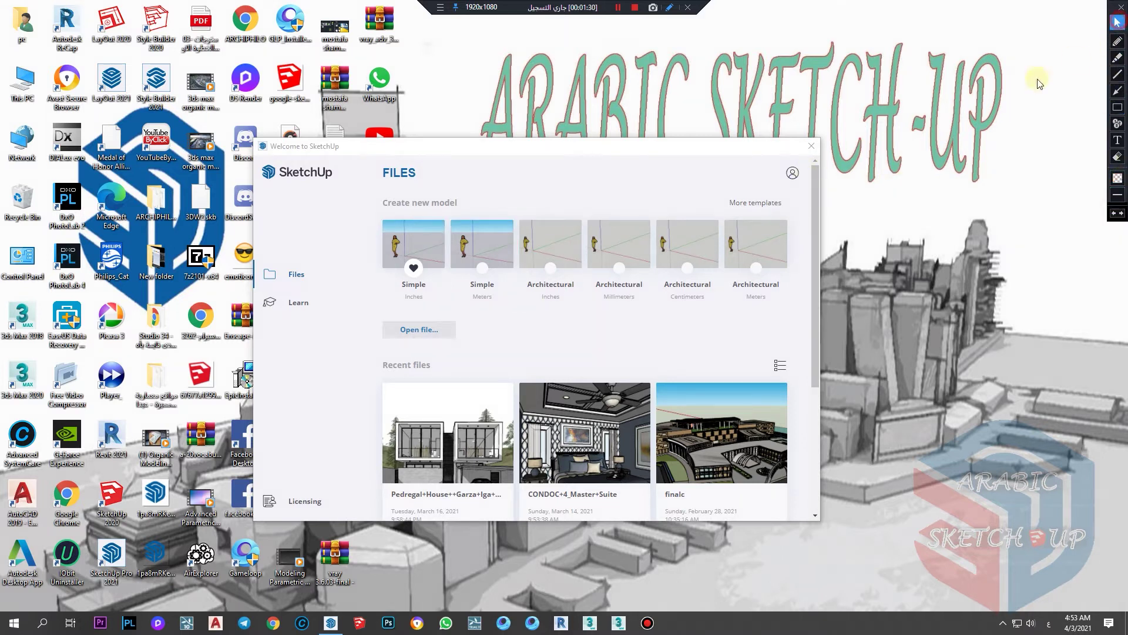
# Browse the full template list and create a new model from the Simple template in meters
pyautogui.click(756, 202)
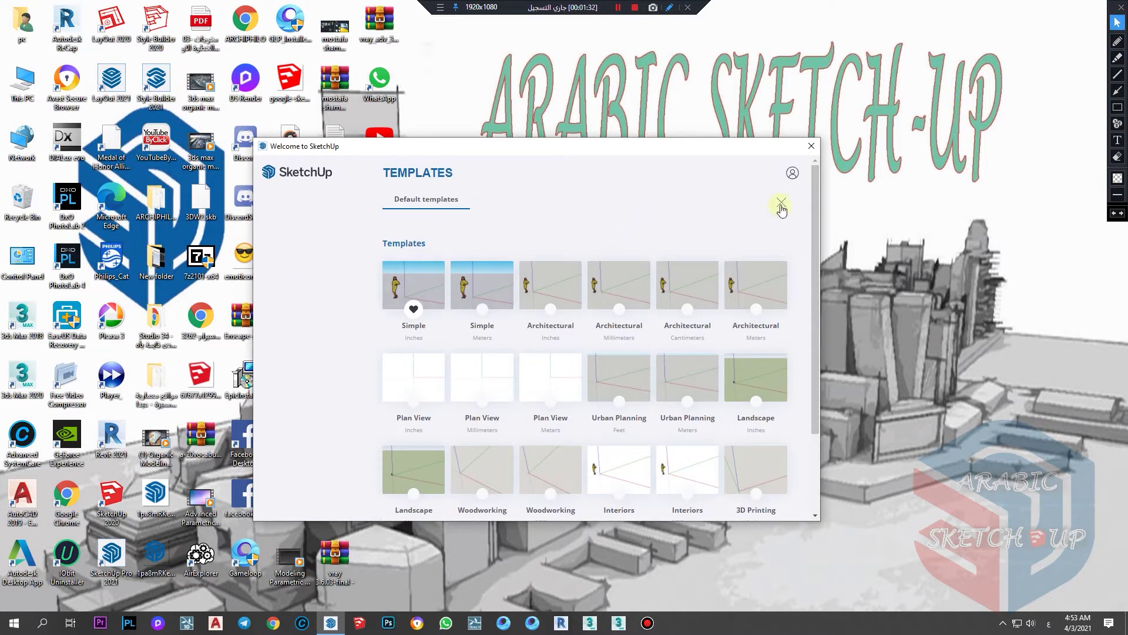
pyautogui.click(481, 288)
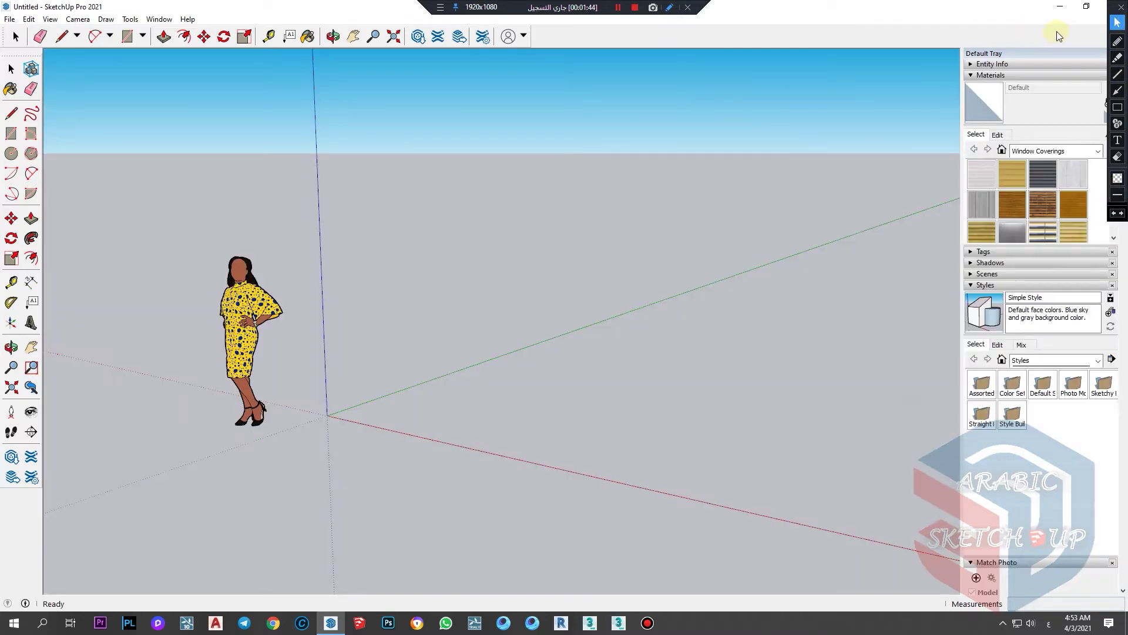
# Collapse the Default Tray to the window edge and pin it open again
pyautogui.rightClick(1120, 7)
pyautogui.click(1120, 8)
pyautogui.click(1112, 53)
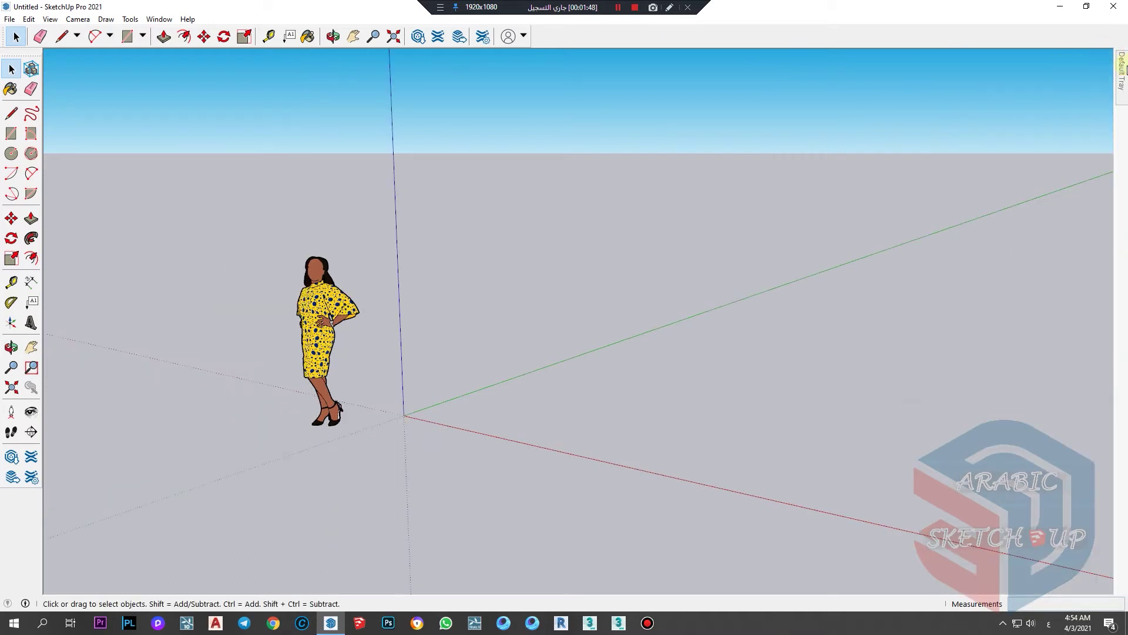
pyautogui.click(1111, 53)
# Hide the Getting Started toolbar
pyautogui.rightClick(901, 33)
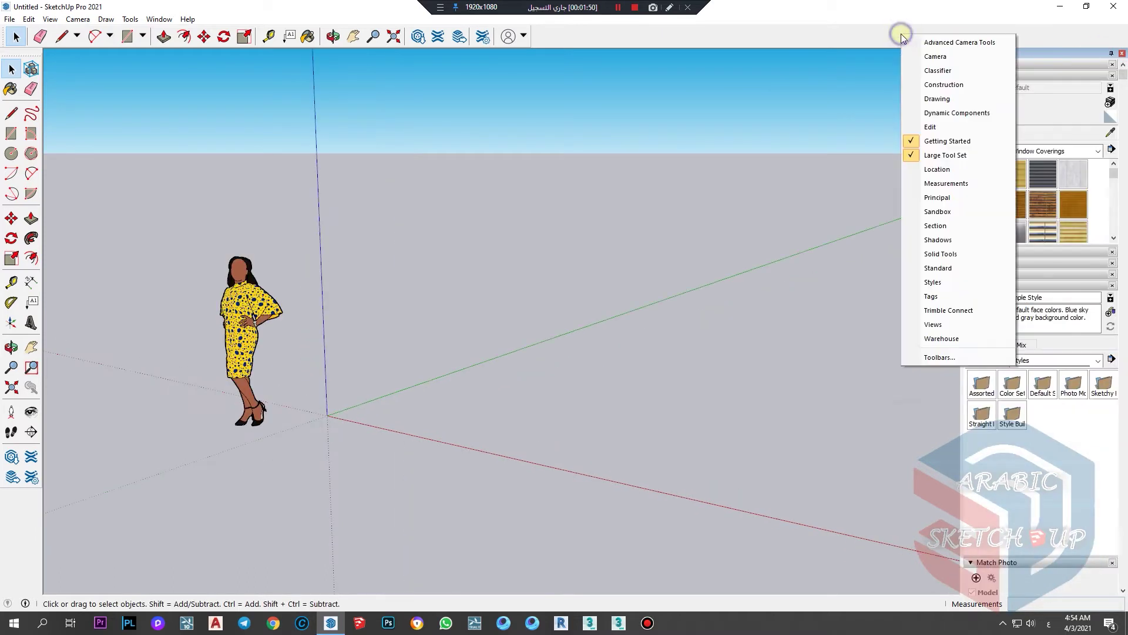
pyautogui.click(946, 141)
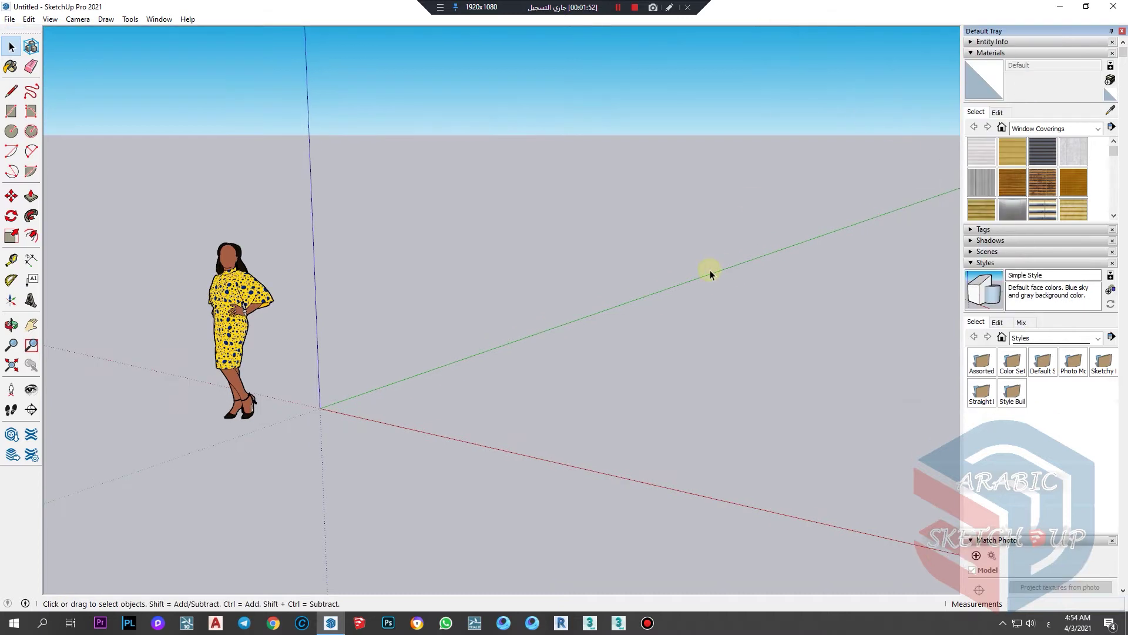
# Examine the empty scene with the scale figure and axes by zooming out, orbiting and panning
pyautogui.scroll(-4, 320, 390)
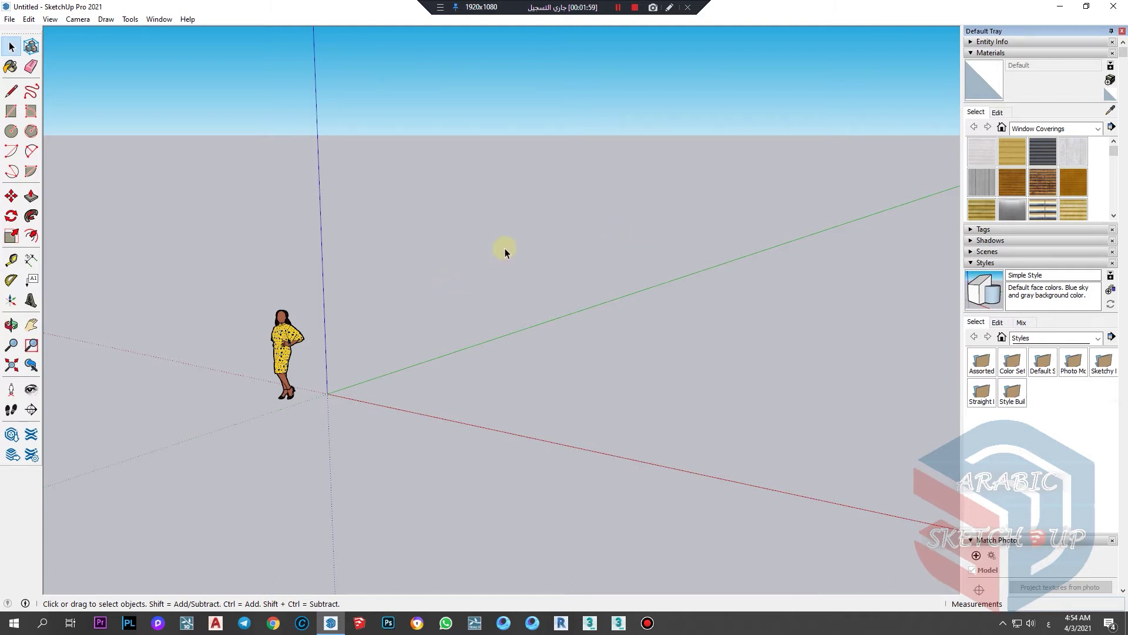
pyautogui.press('o')
pyautogui.moveTo(502, 246); pyautogui.dragTo(527, 233)
pyautogui.moveTo(527, 233); pyautogui.dragTo(534, 259, button='middle')
pyautogui.press('space')
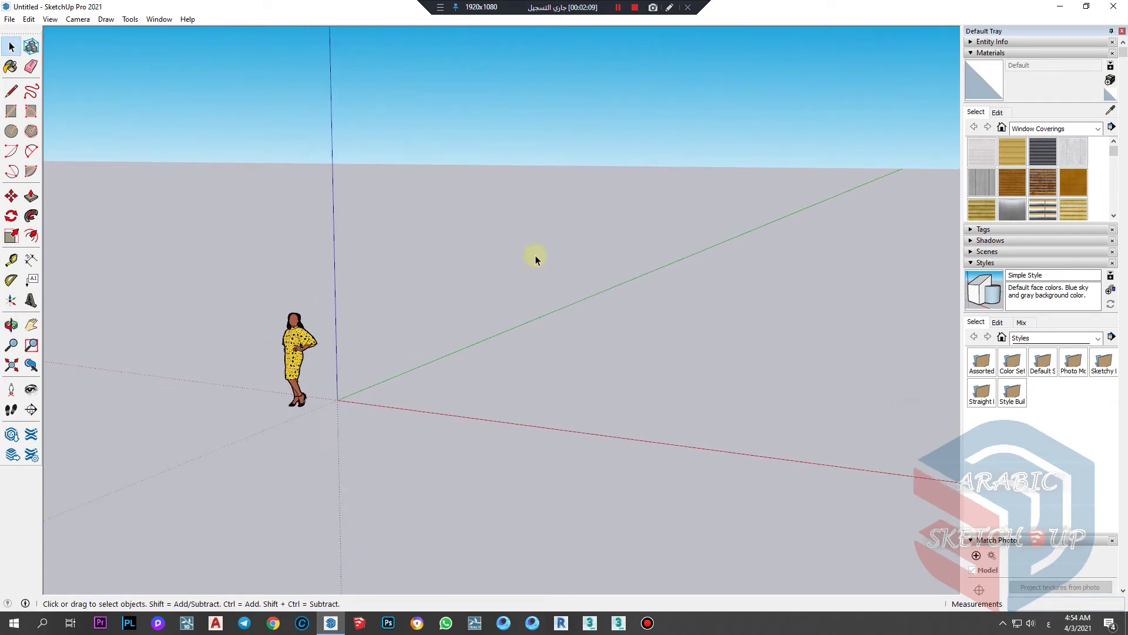
pyautogui.moveTo(535, 259); pyautogui.dragTo(464, 344, button='middle')
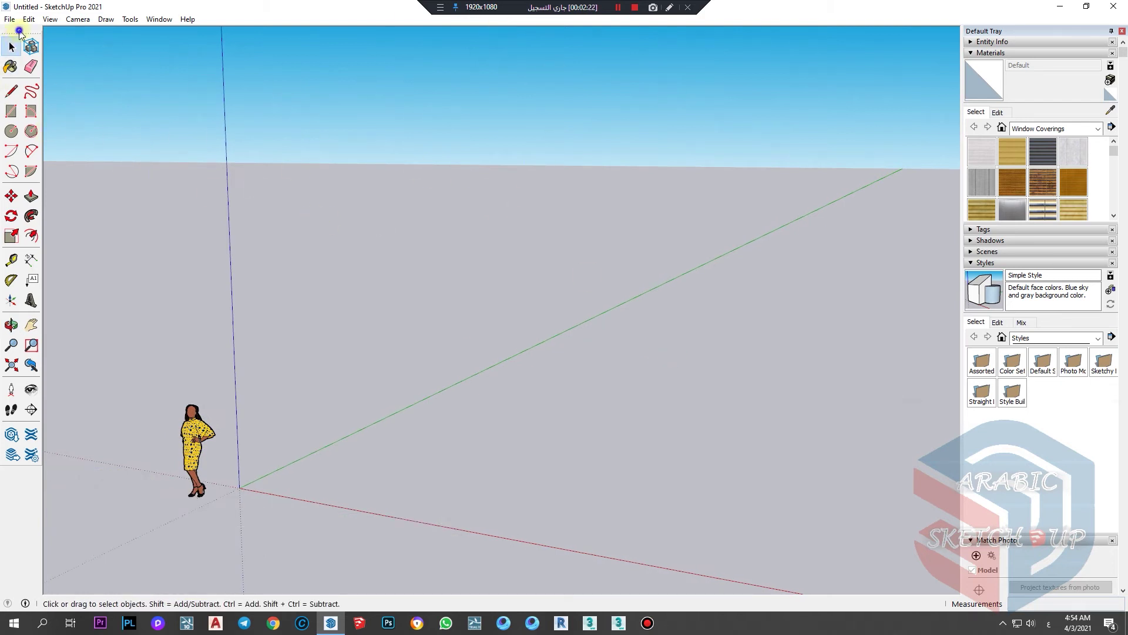
# Show the Getting Started toolbar again
pyautogui.rightClick(19, 32)
pyautogui.click(64, 141)
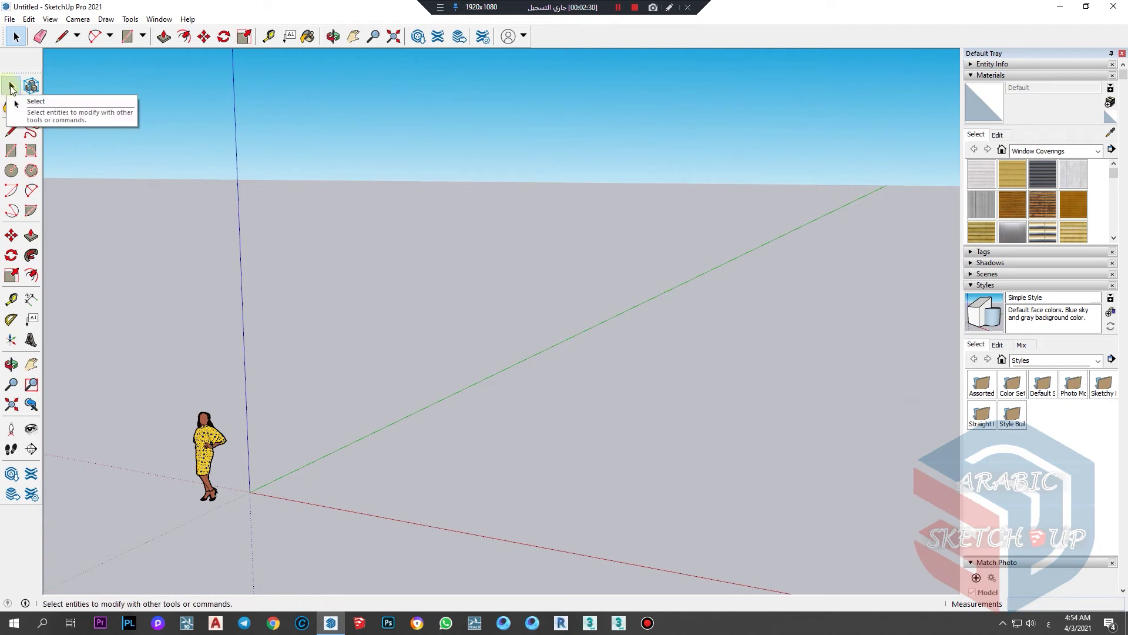
# Select the scale figure beside the origin, clear the selection, and select the figure once more
pyautogui.click(213, 456)
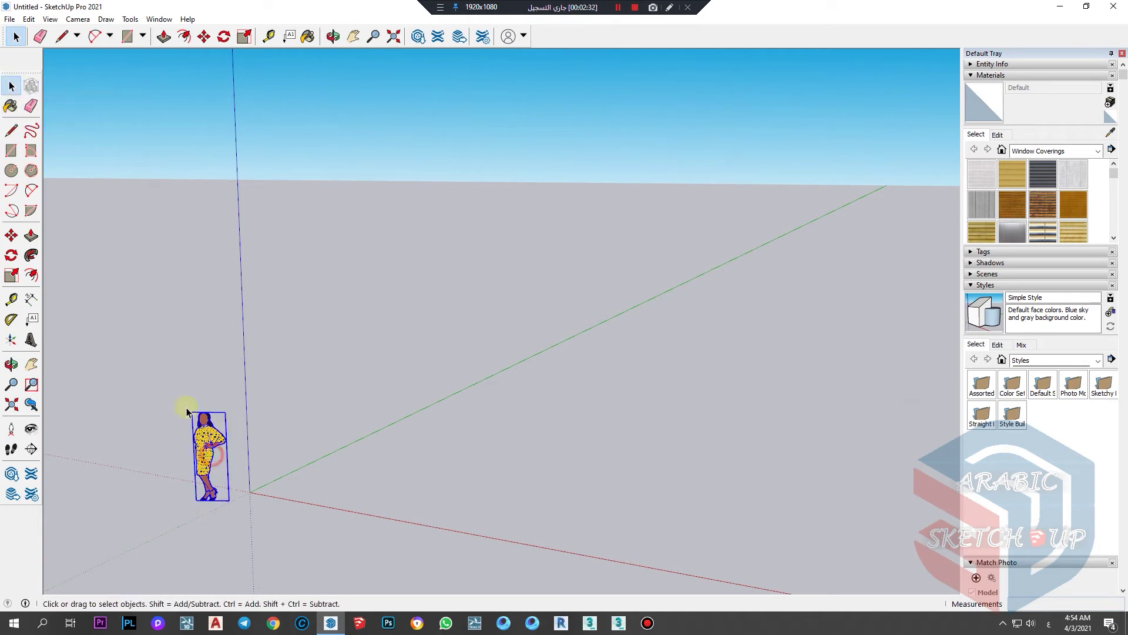
pyautogui.click(144, 219)
pyautogui.click(201, 454)
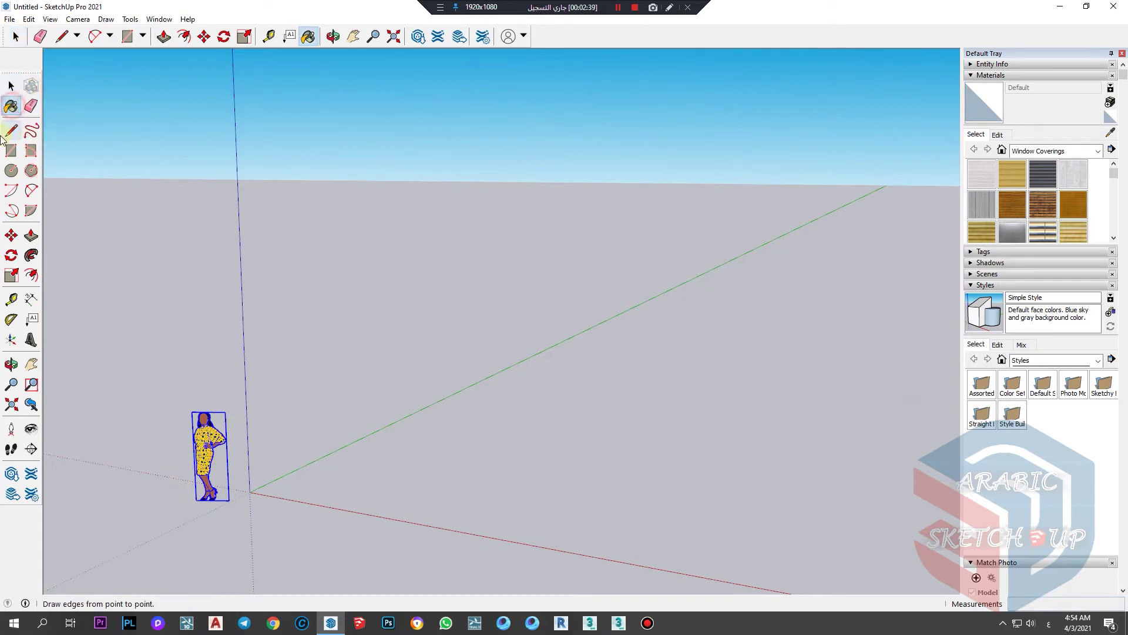
# Draw a ground rectangle of about 5.10 by 5.71 m between the red and green axes
pyautogui.click(11, 150)
pyautogui.click(318, 485)
pyautogui.click(654, 440)
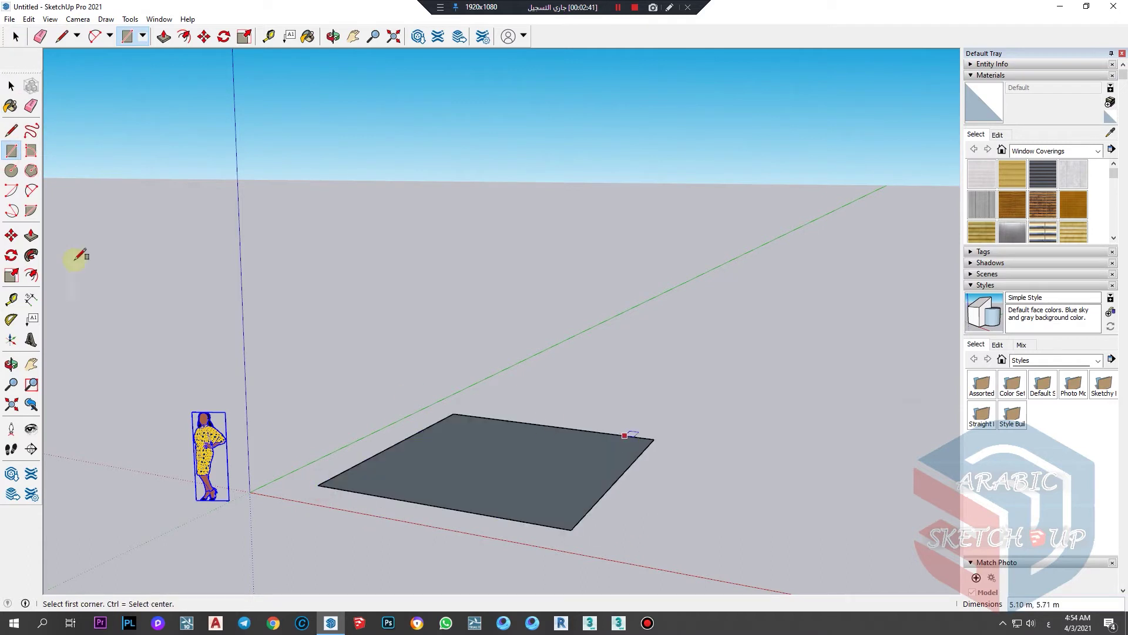
# Paint the rectangle with the Blinds Weave material from the Window Coverings collection
pyautogui.click(1012, 204)
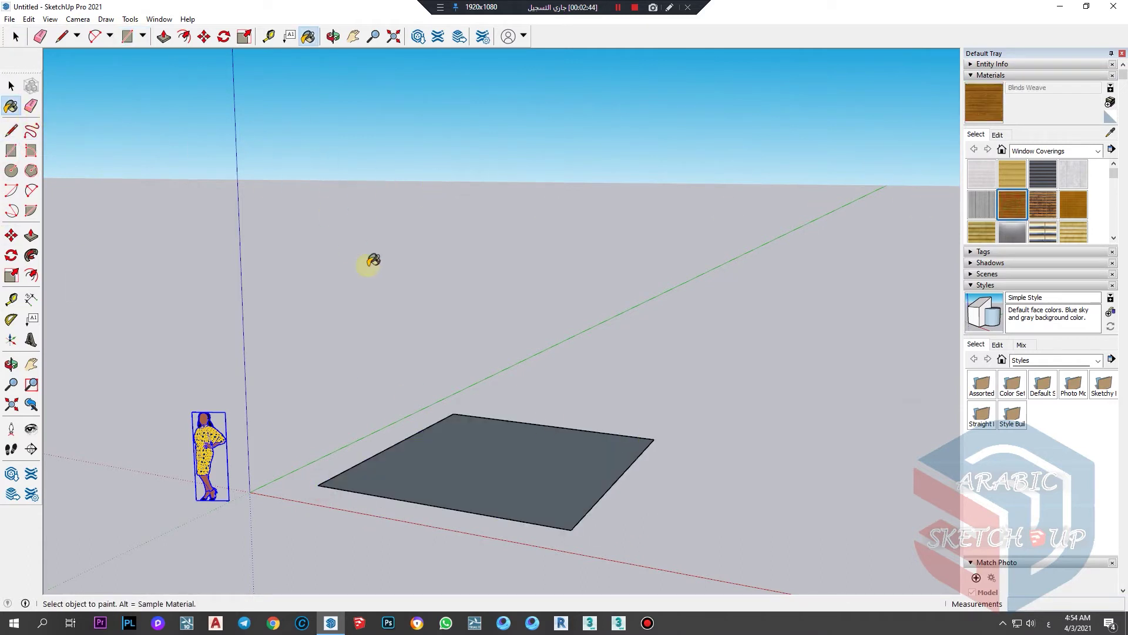
pyautogui.click(470, 476)
pyautogui.scroll(3, 484, 489)
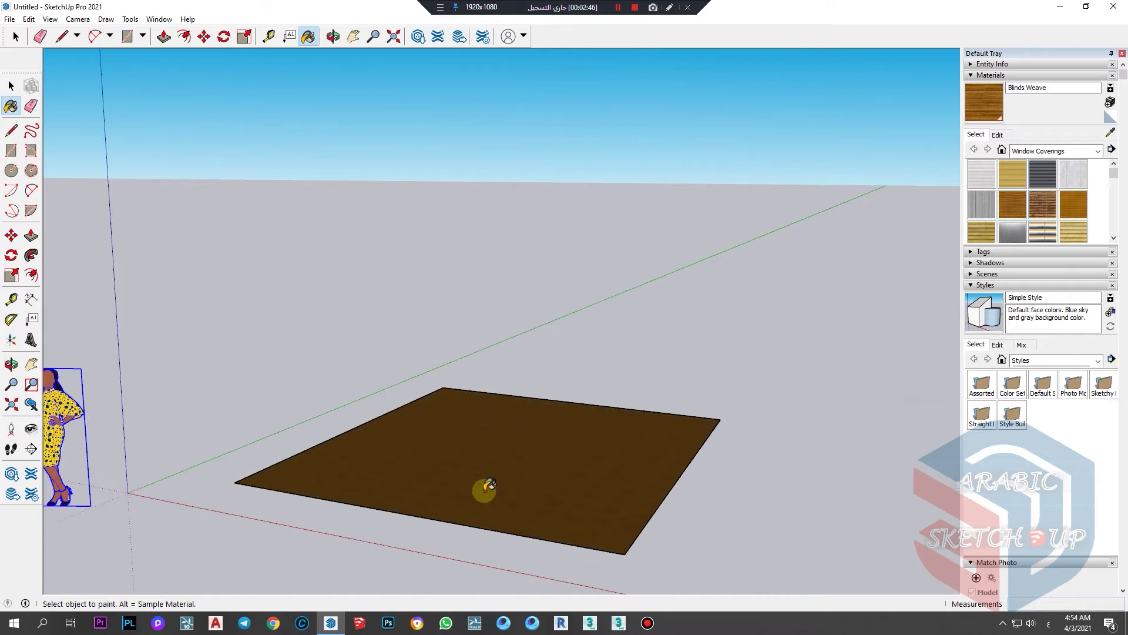
# Erase all four edges of the painted rectangle
pyautogui.click(31, 106)
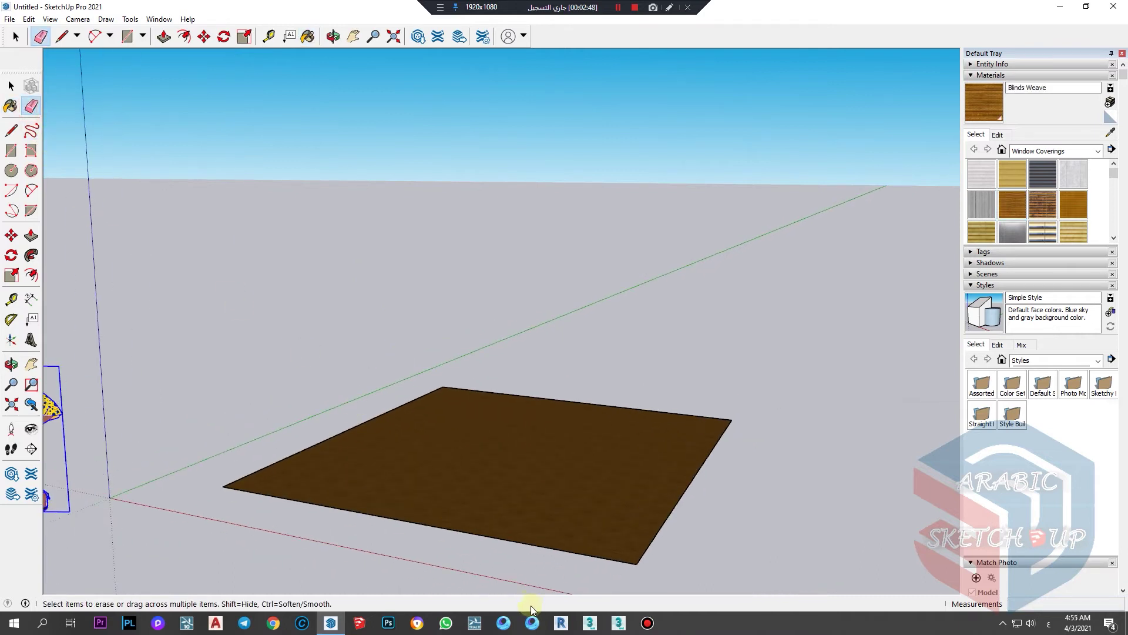
pyautogui.click(529, 539)
pyautogui.click(667, 494)
pyautogui.click(536, 399)
pyautogui.click(378, 418)
# Draw an open zigzag of five connected line segments on the ground between the red and green axes
pyautogui.click(11, 130)
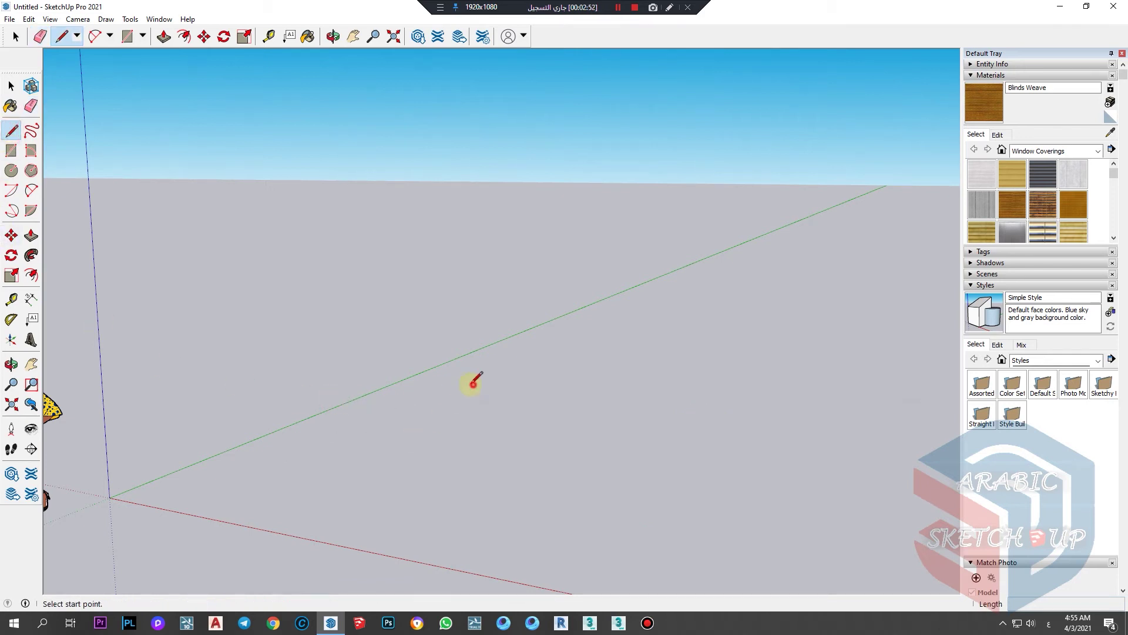
pyautogui.click(473, 385)
pyautogui.click(281, 477)
pyautogui.click(600, 575)
pyautogui.click(724, 408)
pyautogui.click(876, 494)
pyautogui.click(863, 392)
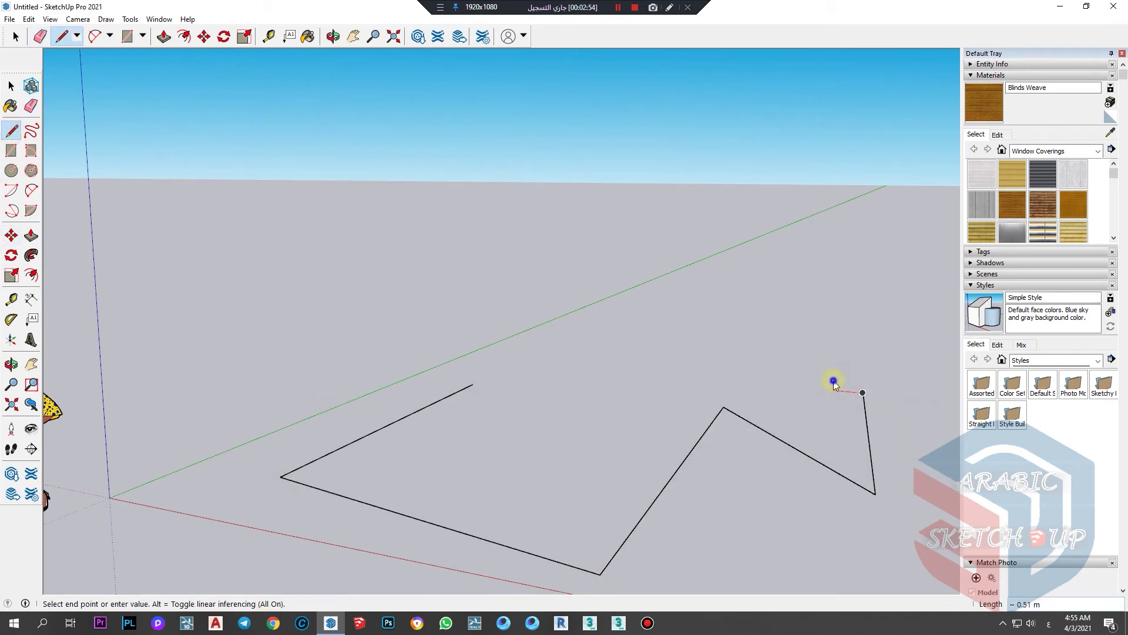
pyautogui.rightClick(831, 379)
# Draw a closed, irregular Freehand shape on the ground behind the zigzag line
pyautogui.click(35, 135)
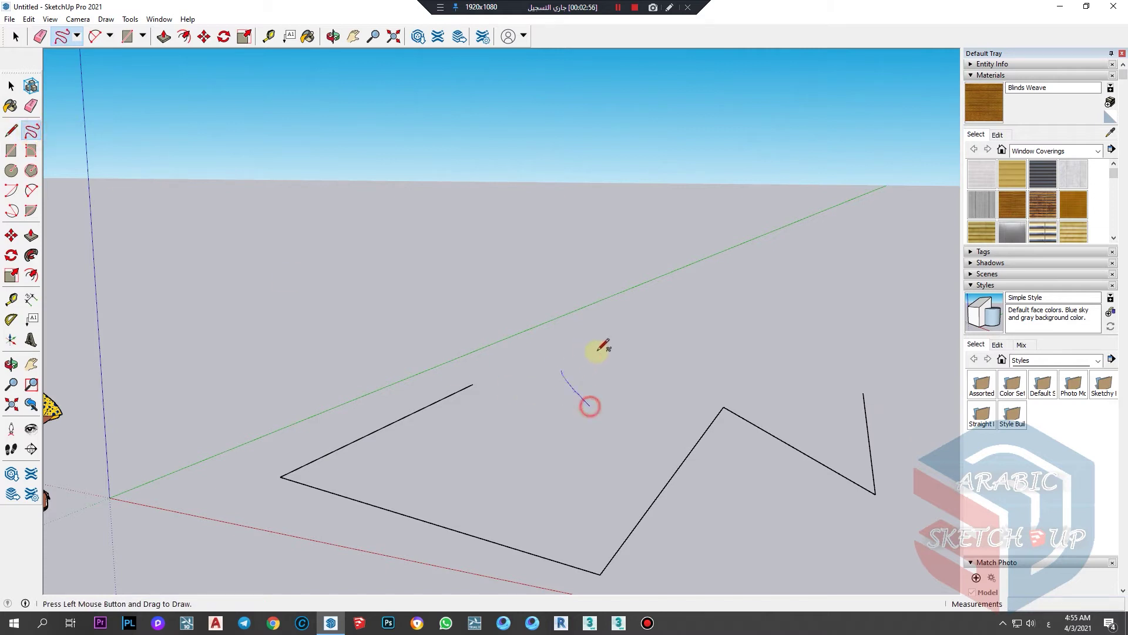
pyautogui.moveTo(593, 405); pyautogui.dragTo(596, 410)
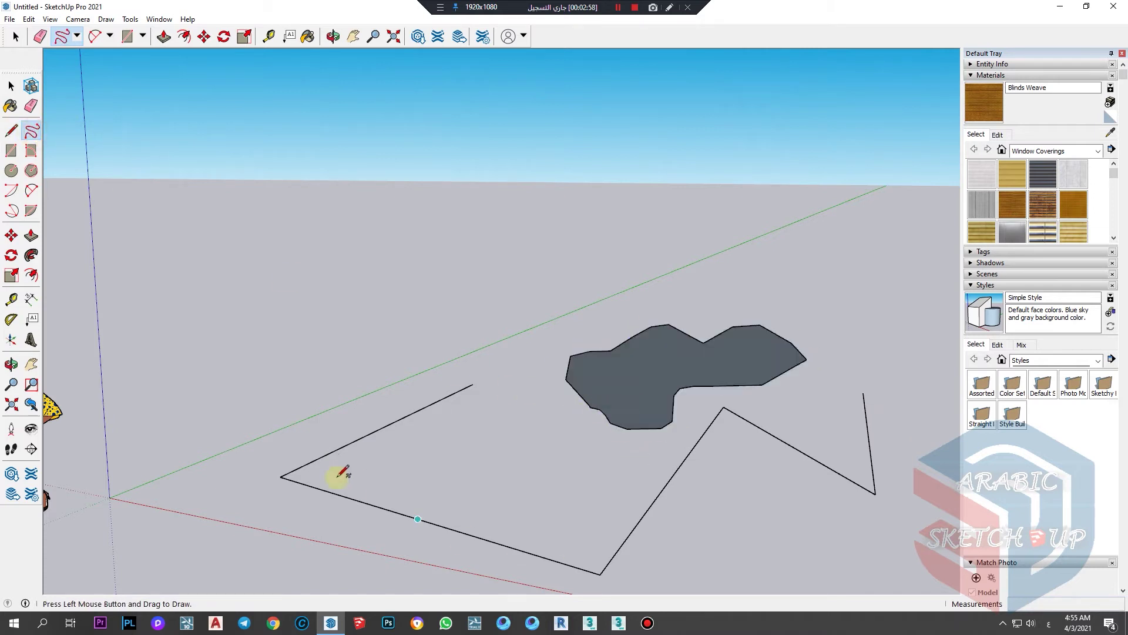
# Draw a ground rectangle of about 4.36 by 10.99 m beyond the open end of the zigzag line
pyautogui.click(10, 150)
pyautogui.scroll(-2, 97, 385)
pyautogui.scroll(-1, 97, 385)
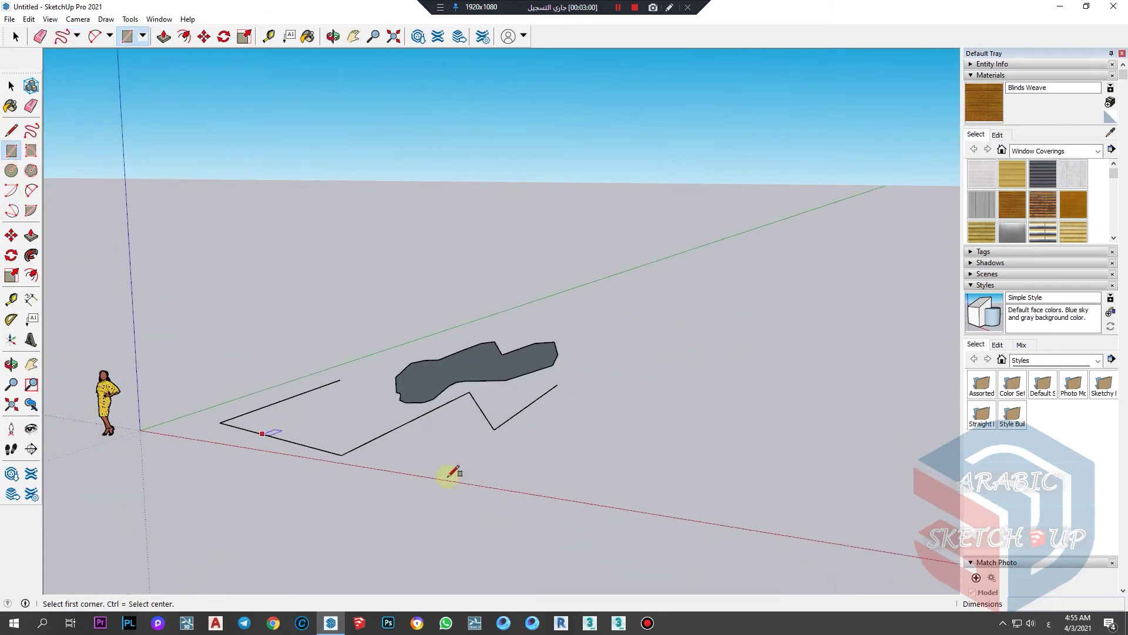
pyautogui.click(643, 496)
pyautogui.click(860, 397)
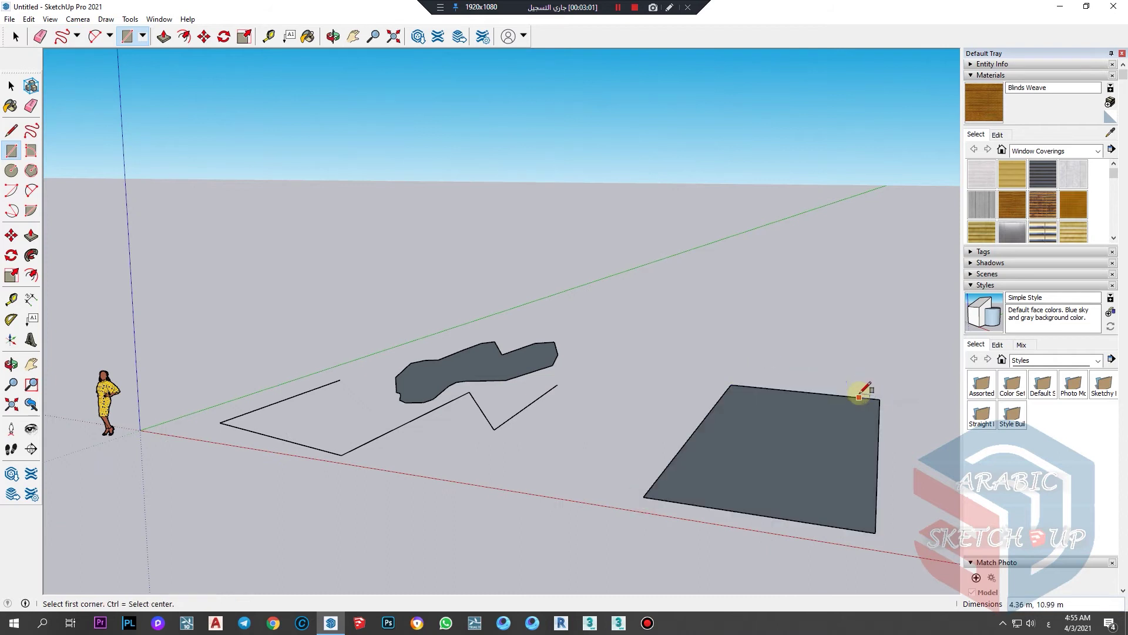
# Draw a Rotated Rectangle of about 1.58 by 3.46 m between the freehand shape and the large rectangle
pyautogui.click(26, 154)
pyautogui.click(646, 381)
pyautogui.click(609, 406)
pyautogui.click(543, 329)
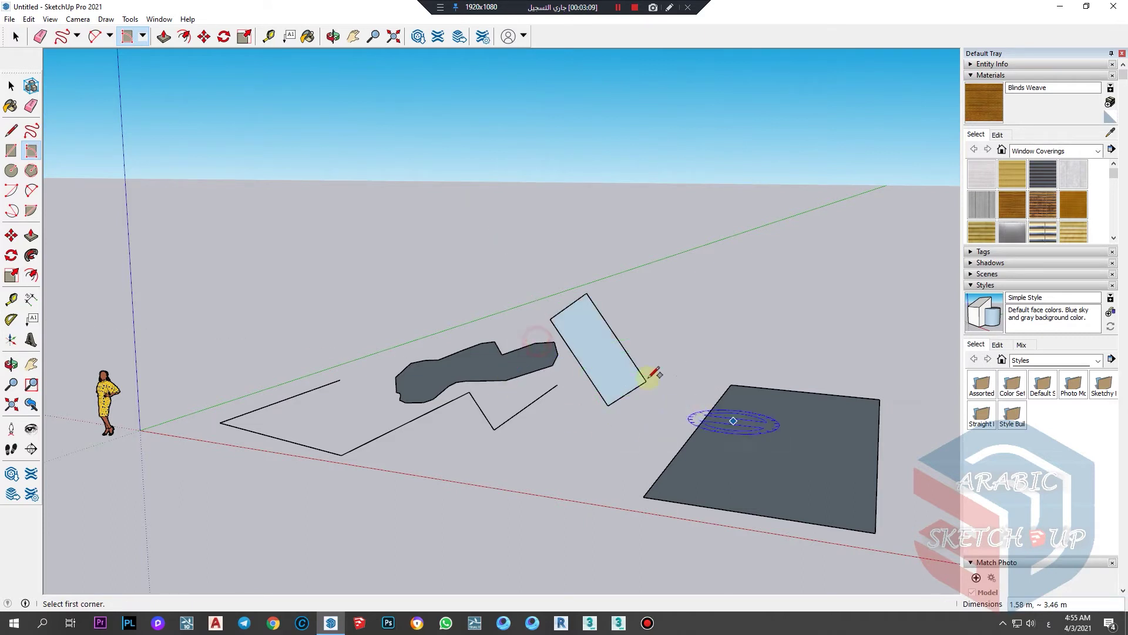
# Draw a circle with a radius of about 3.65 m on the ground behind the large rectangle
pyautogui.moveTo(624, 393); pyautogui.dragTo(353, 352, button='middle')
pyautogui.click(11, 170)
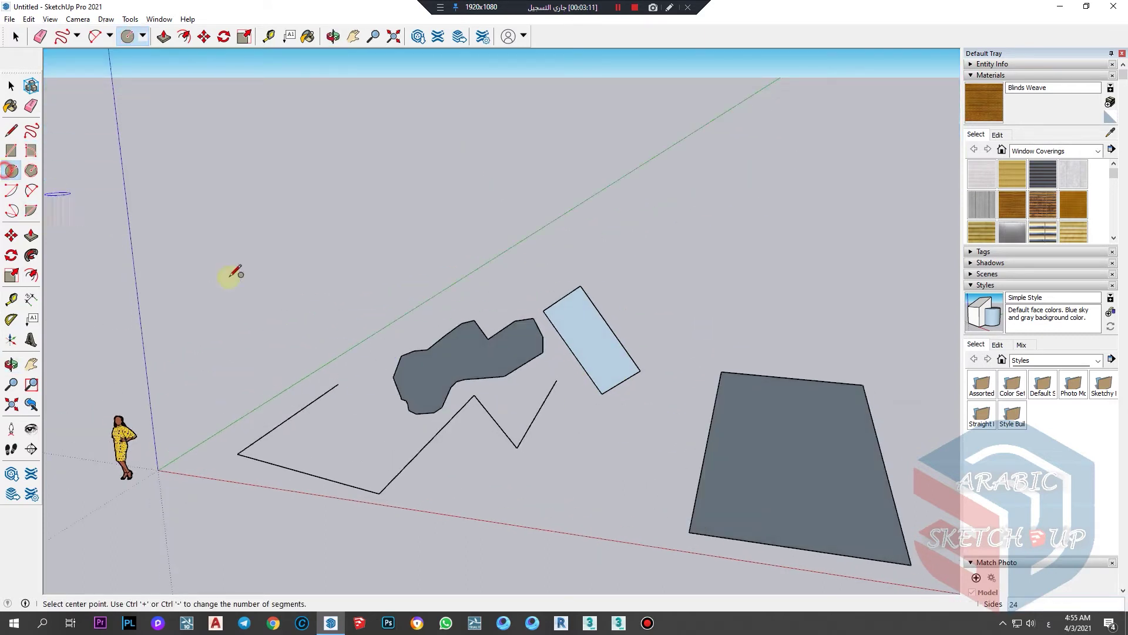
pyautogui.scroll(-2, 393, 356)
pyautogui.scroll(-1, 392, 355)
pyautogui.click(674, 329)
pyautogui.click(743, 332)
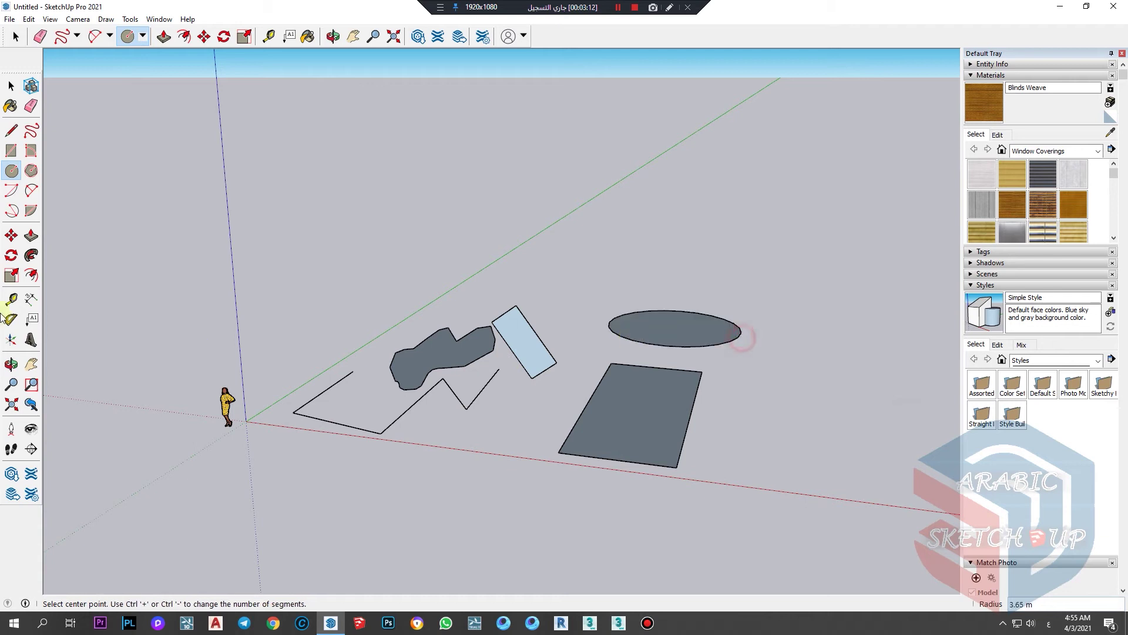
# Draw a hexagon with an inscribed radius of about 4 m on the ground beside the large rectangle
pyautogui.click(31, 171)
pyautogui.click(794, 440)
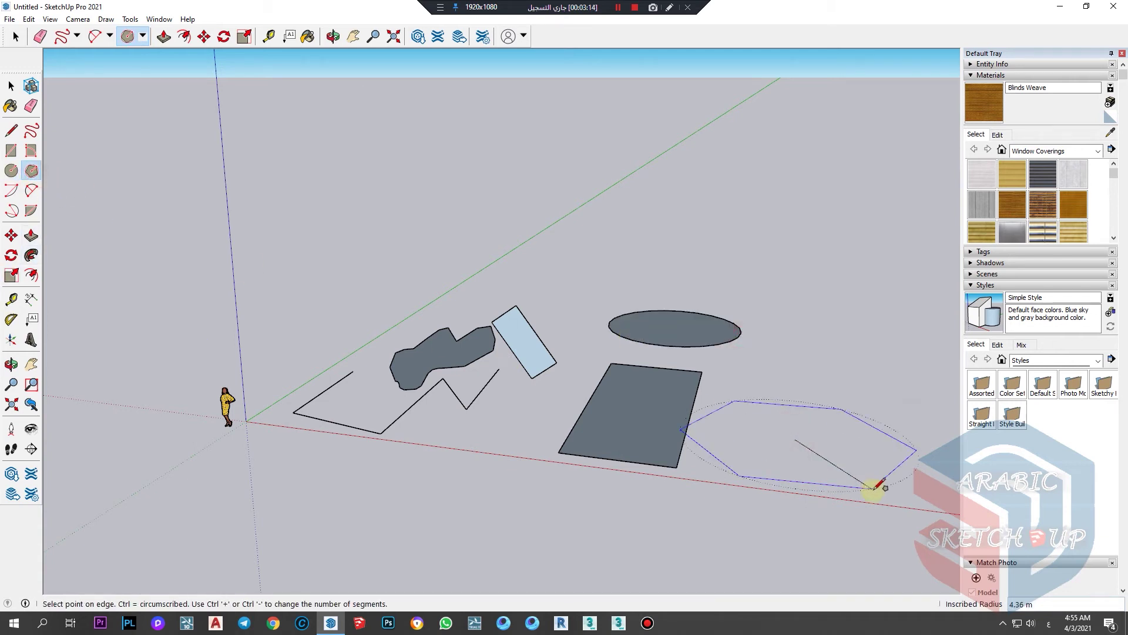
pyautogui.click(862, 481)
# Draw a 2 Point Arc on the ground in front of the zigzag line, bulging towards it
pyautogui.moveTo(841, 482); pyautogui.dragTo(747, 473, button='middle')
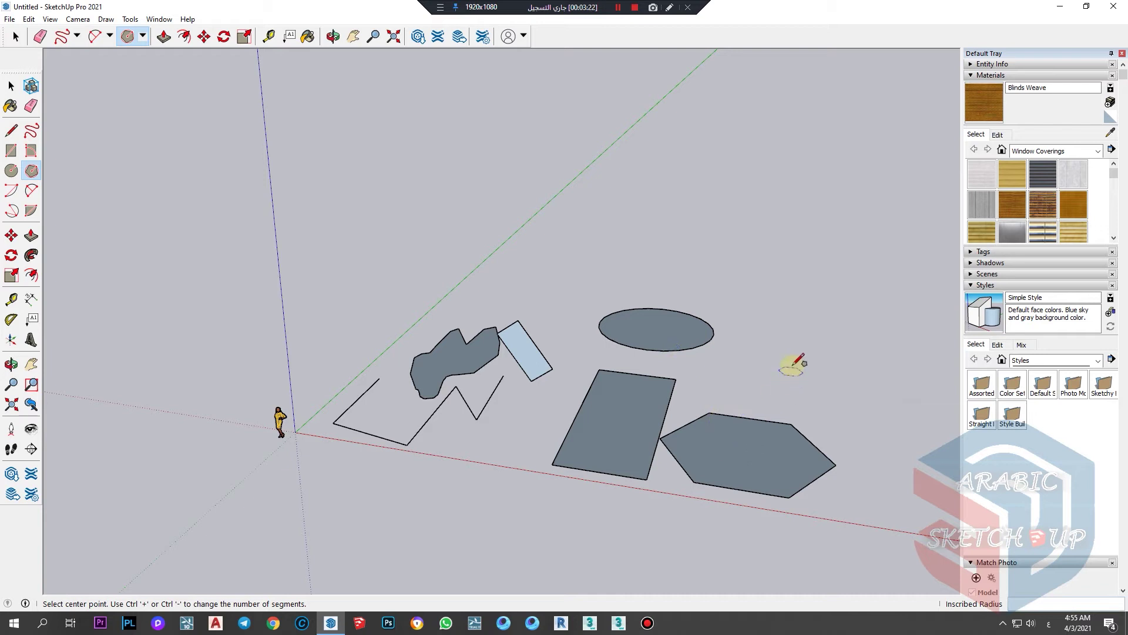
pyautogui.click(31, 190)
pyautogui.click(343, 499)
pyautogui.click(505, 511)
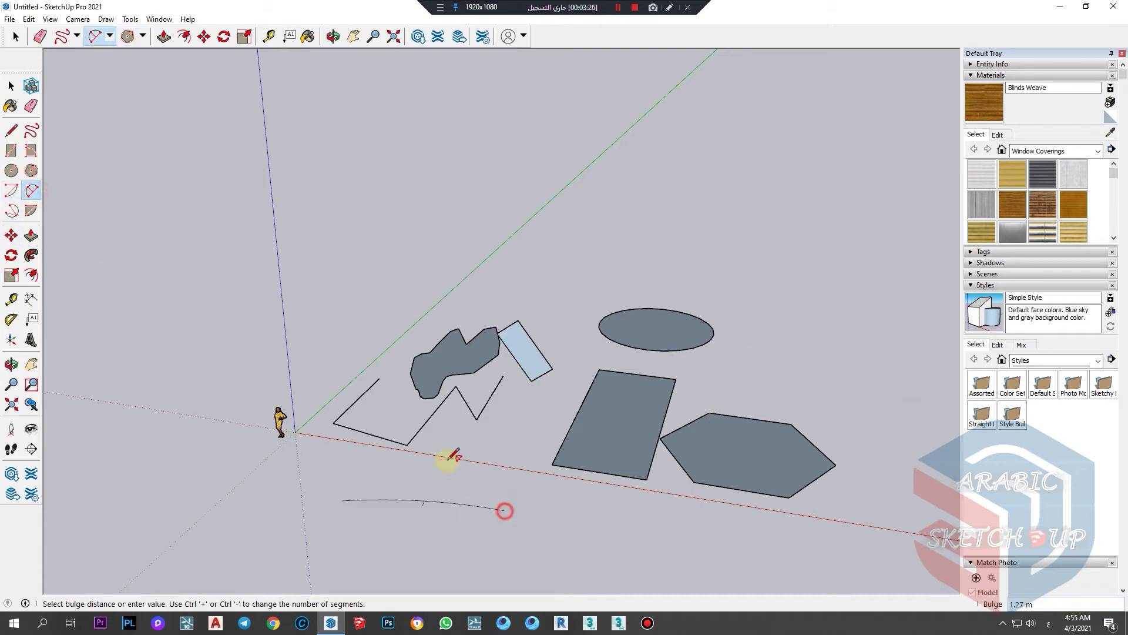
pyautogui.click(416, 462)
# Move the hexagon away from the large rectangle so that the two shapes stand apart
pyautogui.press('m')
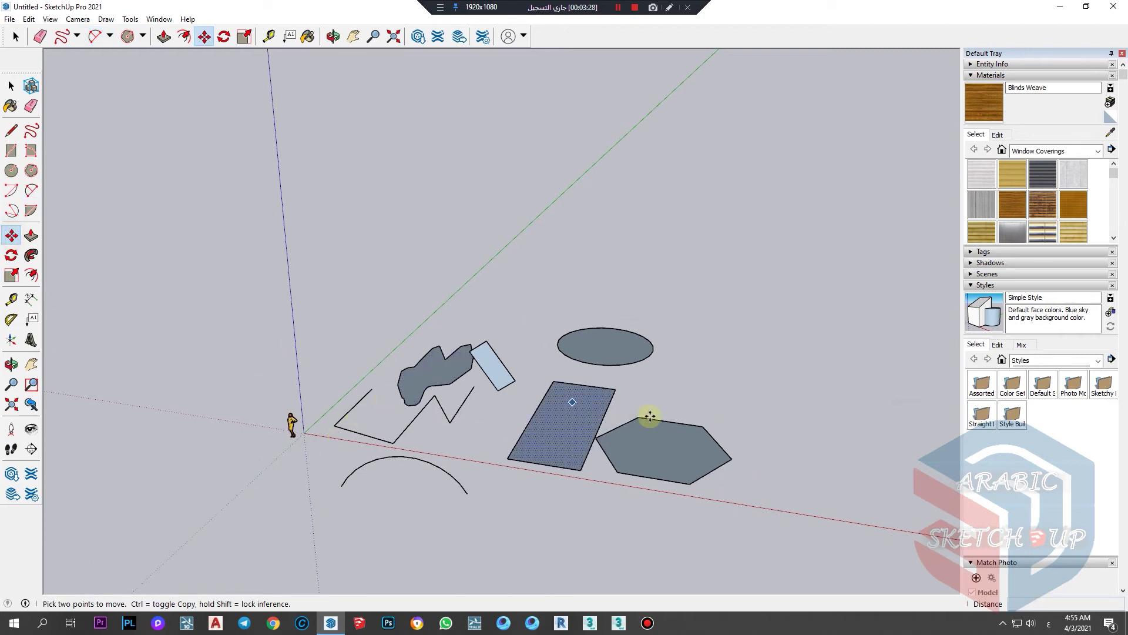
pyautogui.scroll(2, 746, 395)
pyautogui.click(722, 445)
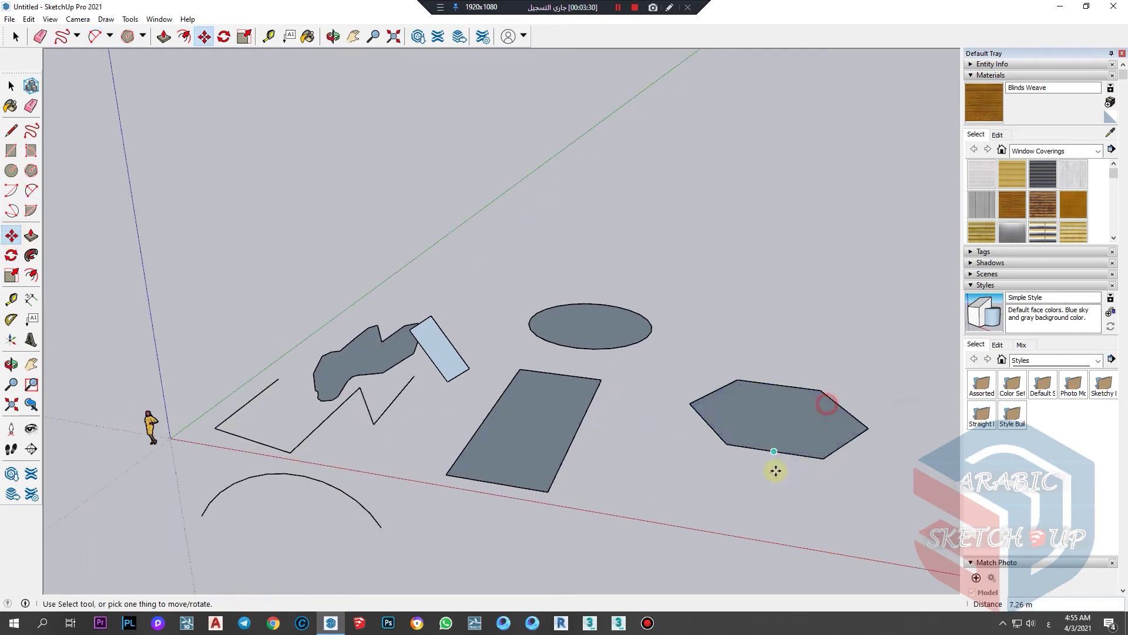
pyautogui.click(827, 384)
# Push/Pull the hexagon up into a tall prism and the circle into a cylinder about 7.84 m high
pyautogui.press('p')
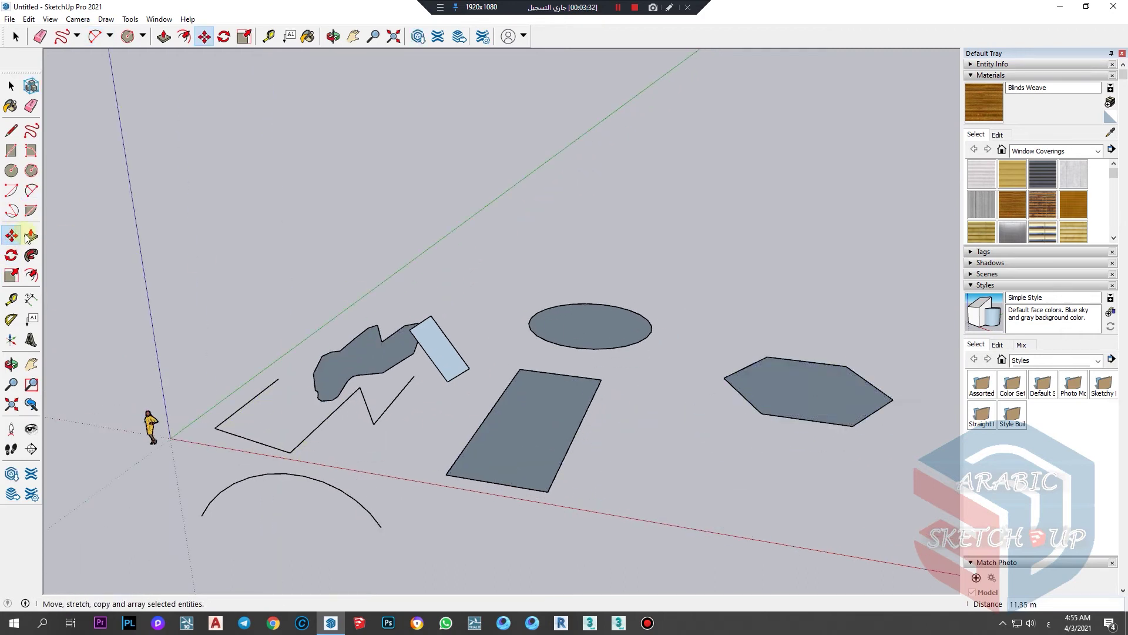
pyautogui.click(805, 379)
pyautogui.click(827, 210)
pyautogui.click(605, 337)
pyautogui.click(607, 201)
# Rotate the cylinder so that it tilts over onto its side
pyautogui.click(7, 259)
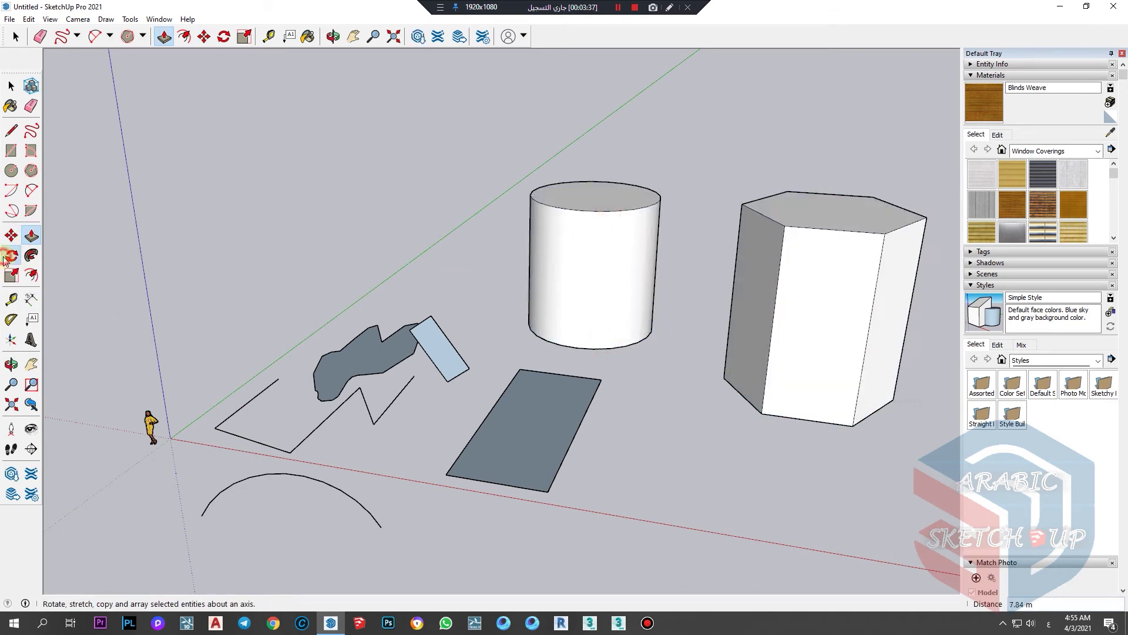
pyautogui.click(586, 266)
pyautogui.click(542, 321)
pyautogui.click(619, 351)
# Try the Follow Me tool on the large rectangle's face
pyautogui.click(33, 256)
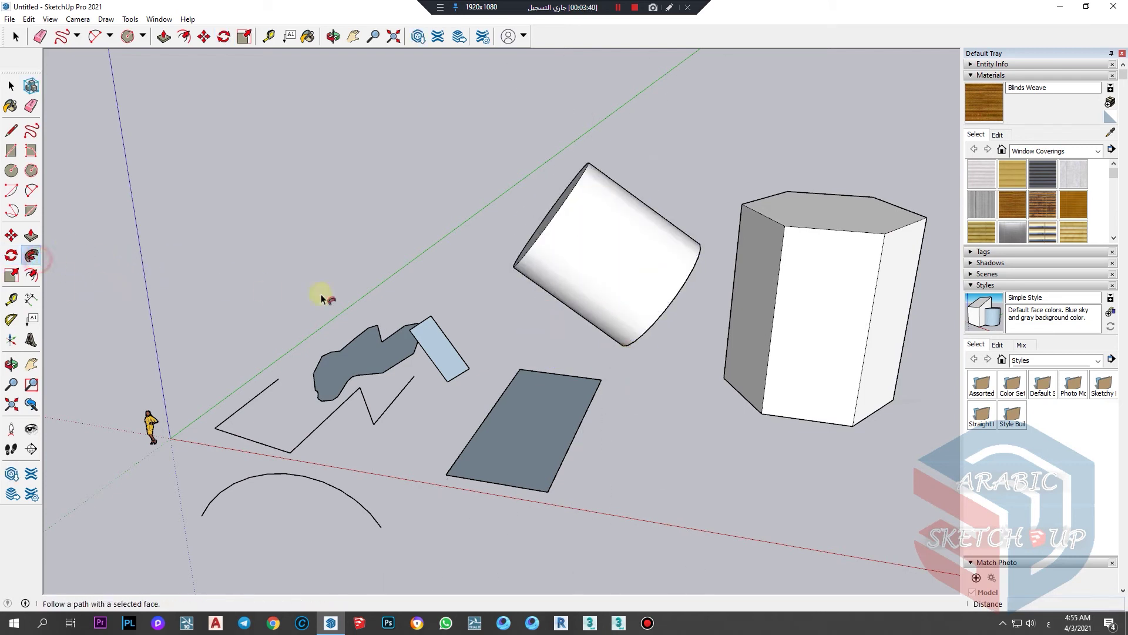
pyautogui.click(557, 418)
pyautogui.click(31, 255)
# Scale the whole hexagonal prism down uniformly to about 0.82
pyautogui.press('space')
pyautogui.moveTo(914, 171); pyautogui.dragTo(828, 446)
pyautogui.click(10, 274)
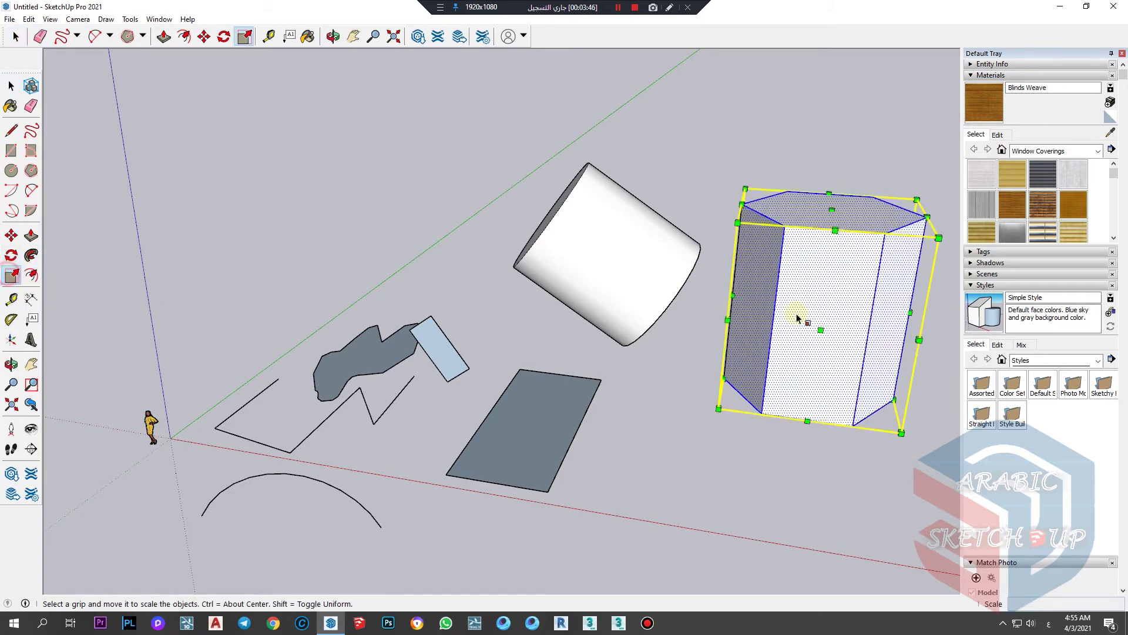
pyautogui.moveTo(913, 197); pyautogui.dragTo(882, 237)
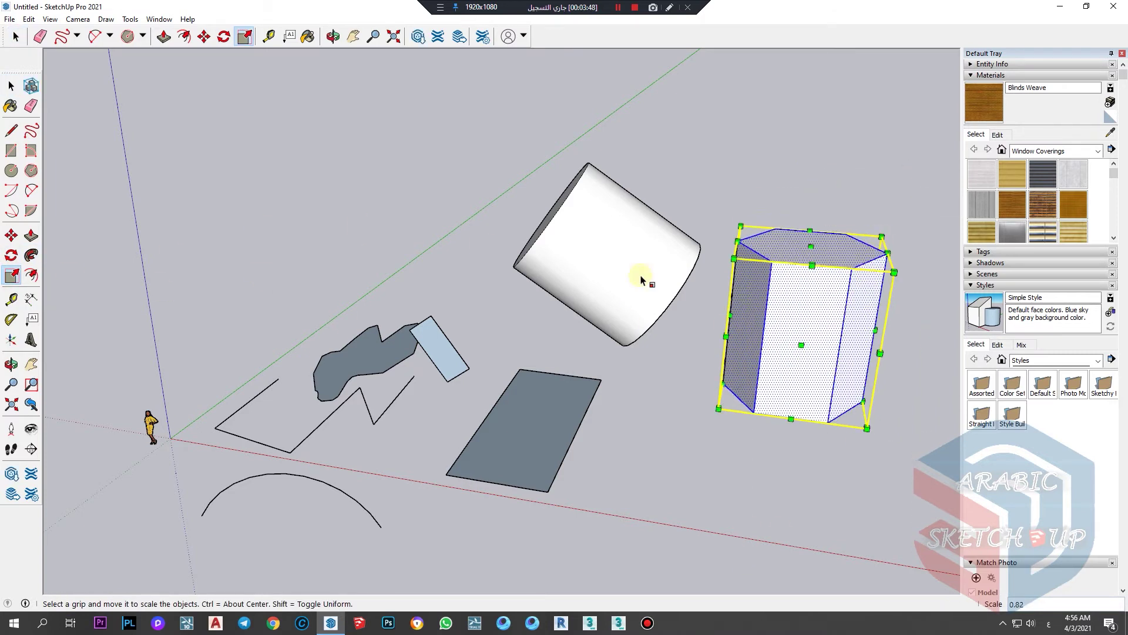
# Offset the outline of the hexagonal prism's front face inward to form a narrower inner rectangle
pyautogui.click(32, 284)
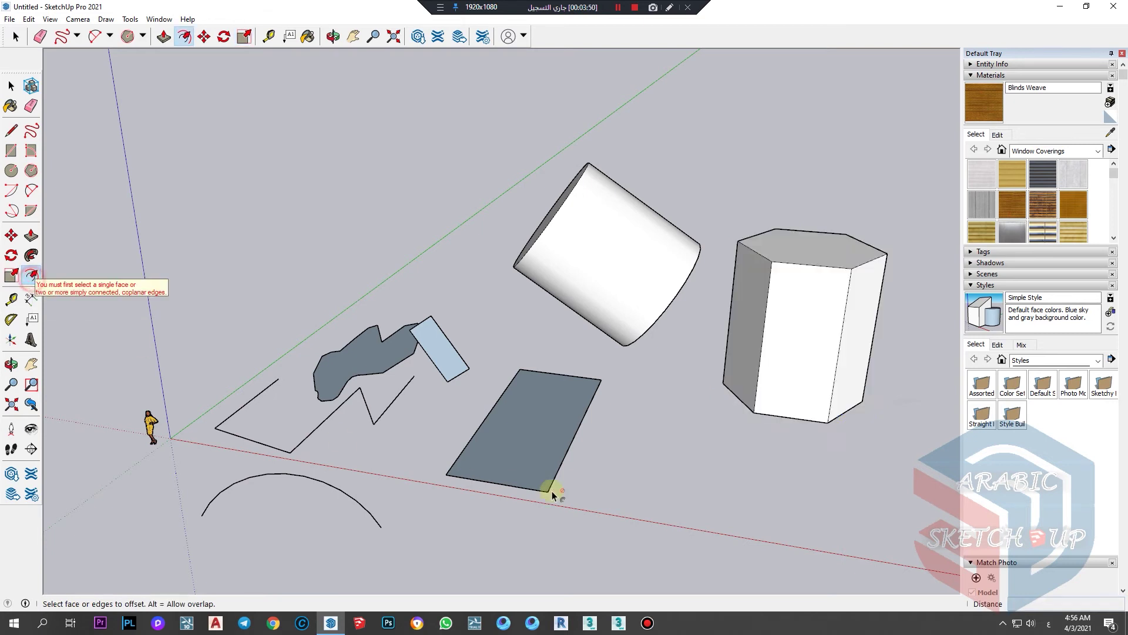
pyautogui.click(805, 364)
pyautogui.click(829, 344)
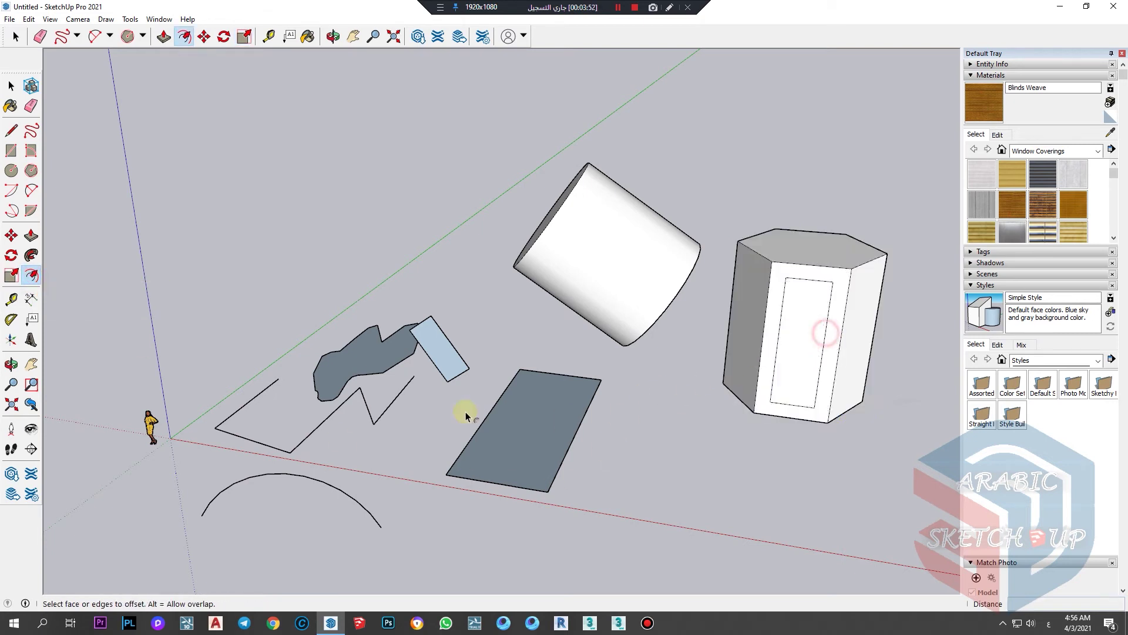
# Measure the large rectangle's long side and add two Tape Measure guides, one about 13.06 m from its rear corner and one beside the red axis
pyautogui.click(10, 301)
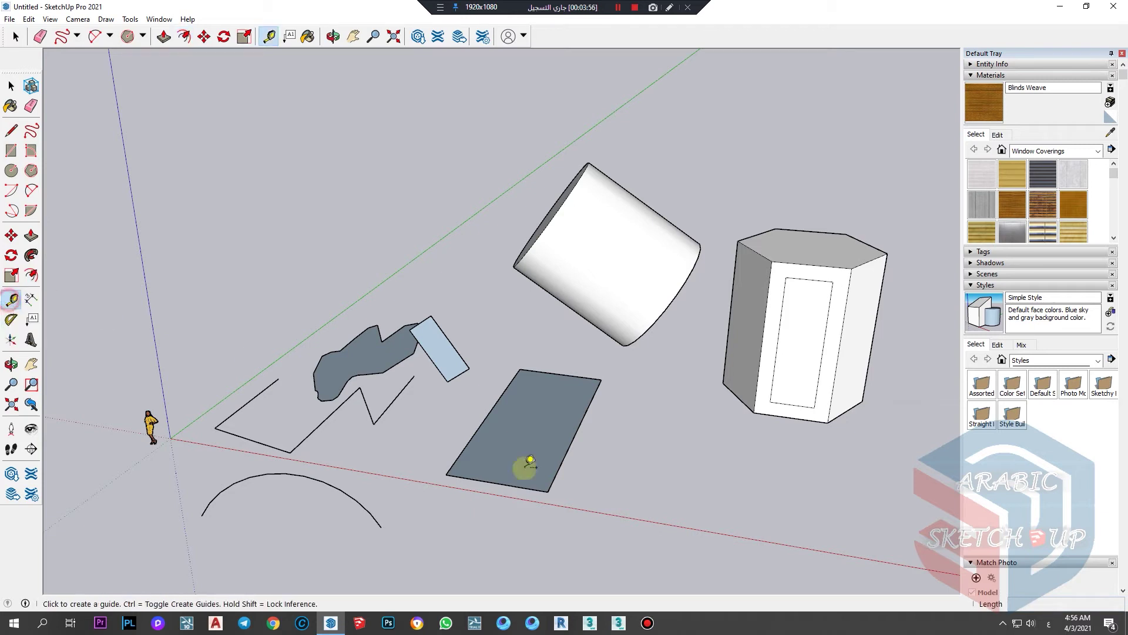
pyautogui.click(550, 491)
pyautogui.click(600, 379)
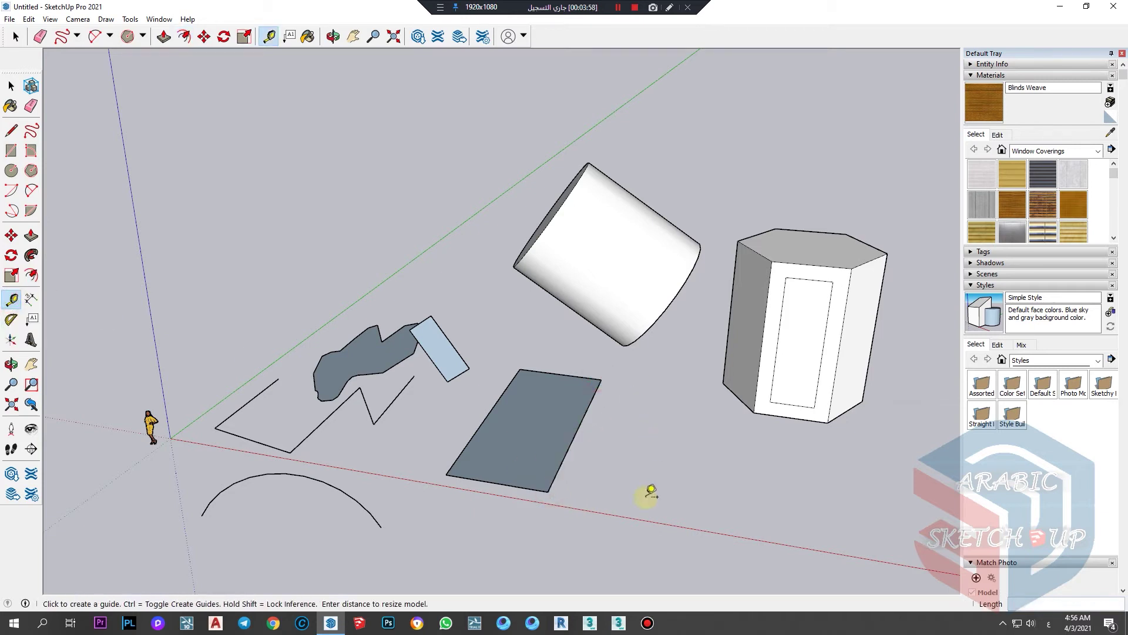
pyautogui.click(601, 379)
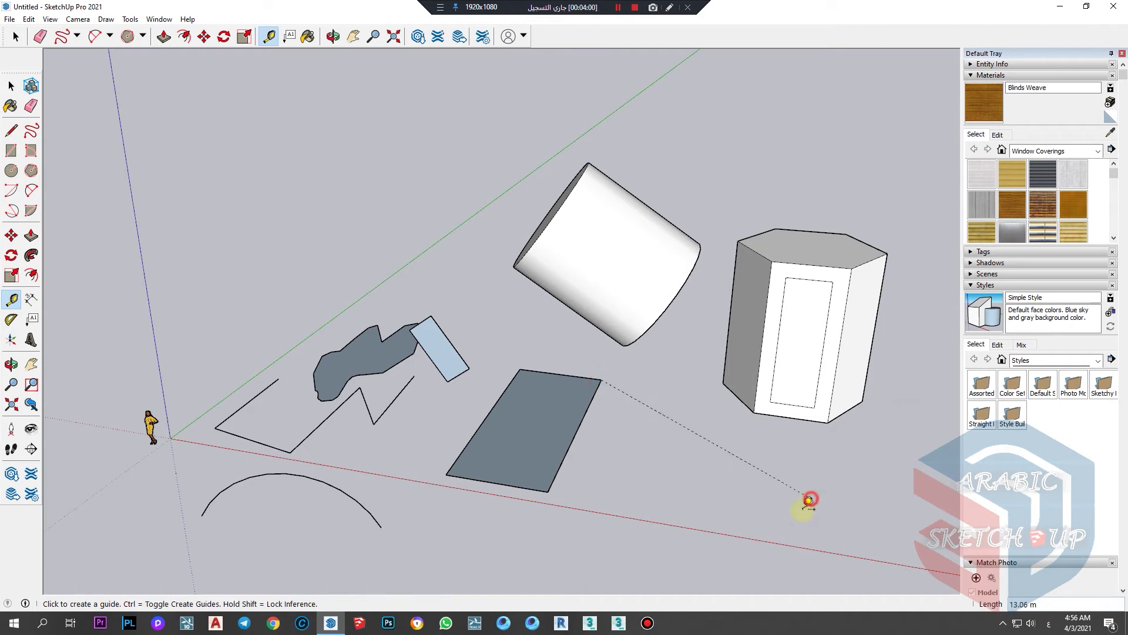
pyautogui.click(792, 554)
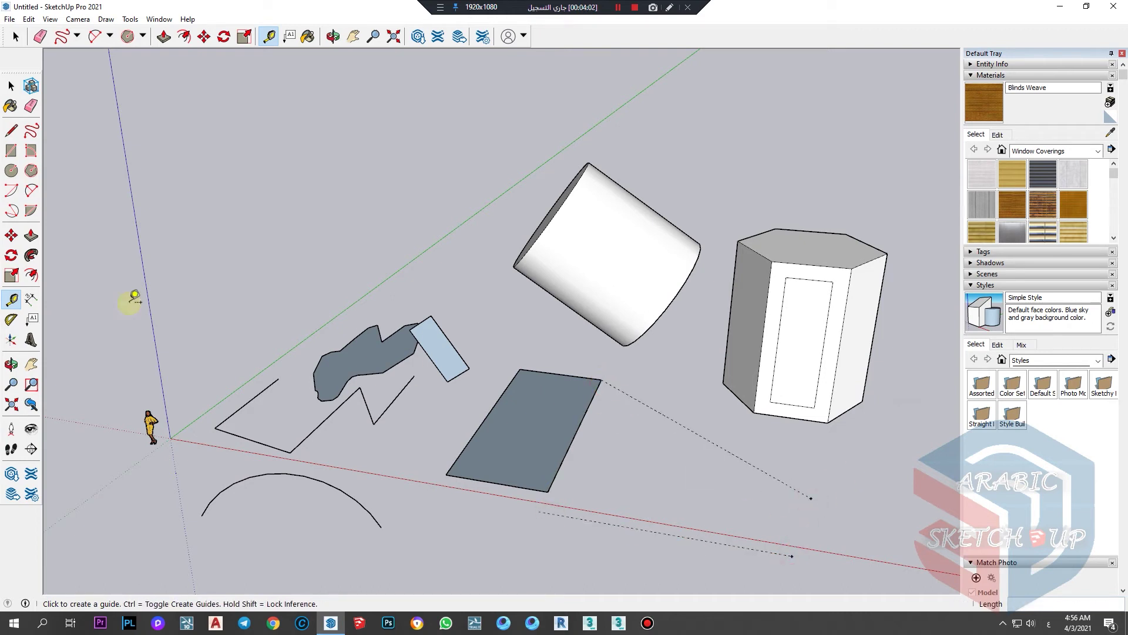
# Dimension the large rectangle's long edge facing the zigzag line, placing the dimension beside that edge
pyautogui.click(31, 300)
pyautogui.click(449, 474)
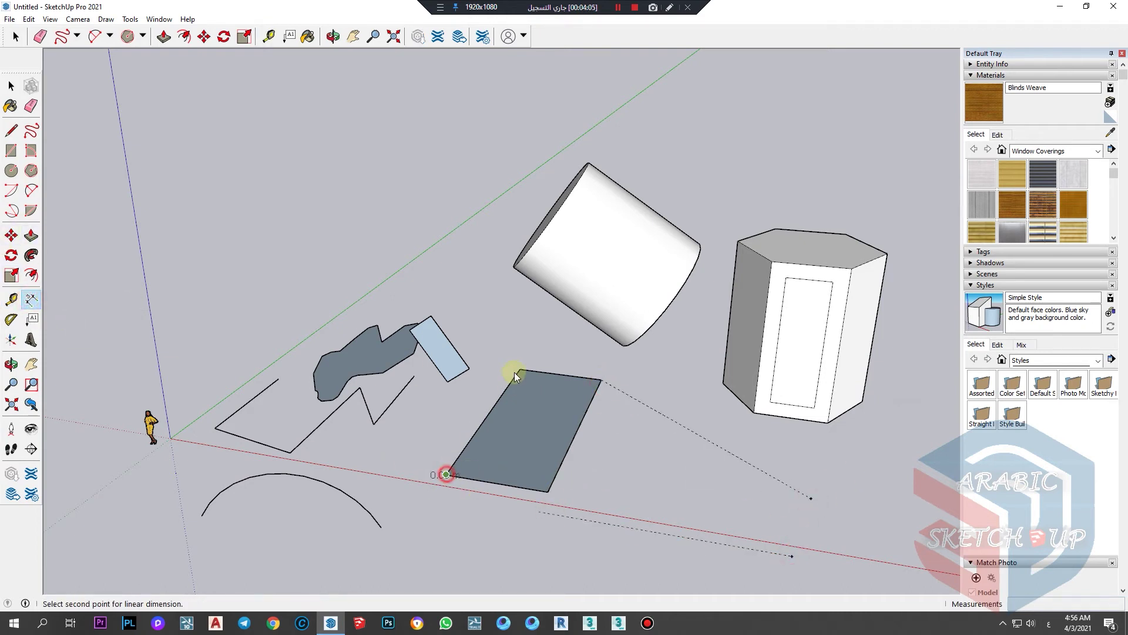
pyautogui.click(516, 368)
pyautogui.click(464, 382)
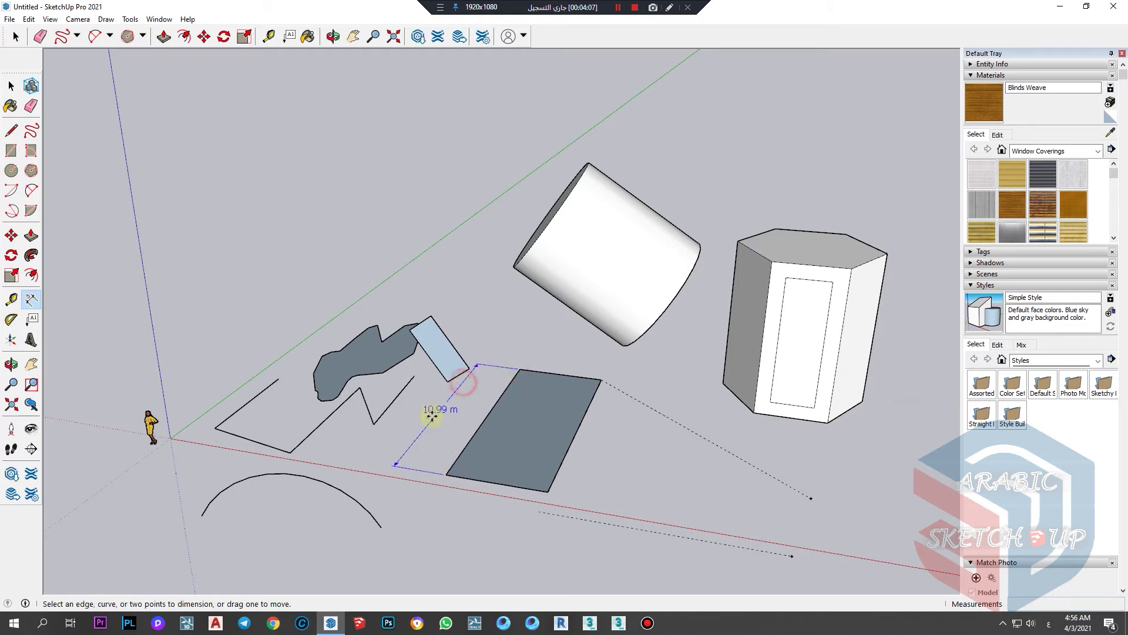
# Create an angled Protractor guide through the large rectangle's front corner nearest the prism, measured from its adjoining long edge
pyautogui.click(11, 319)
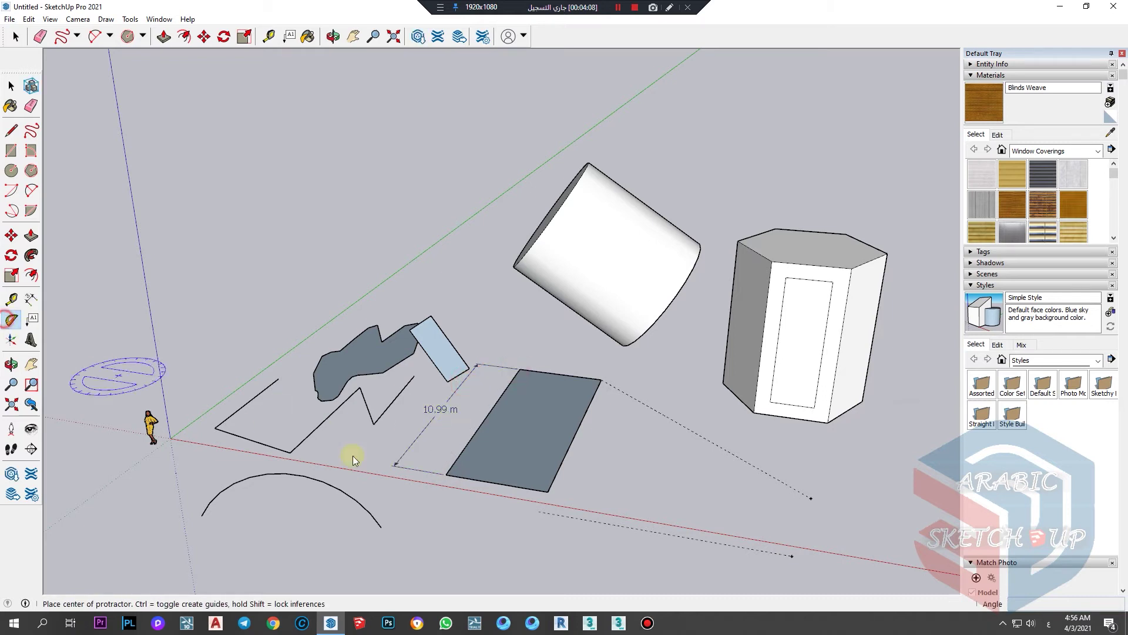
pyautogui.click(547, 492)
pyautogui.click(601, 380)
pyautogui.click(695, 396)
# Draw two connected lines along the guides, from the rectangle's front corner through the guide intersection to the far guide's endpoint
pyautogui.moveTo(544, 421); pyautogui.dragTo(545, 473, button='middle')
pyautogui.press('l')
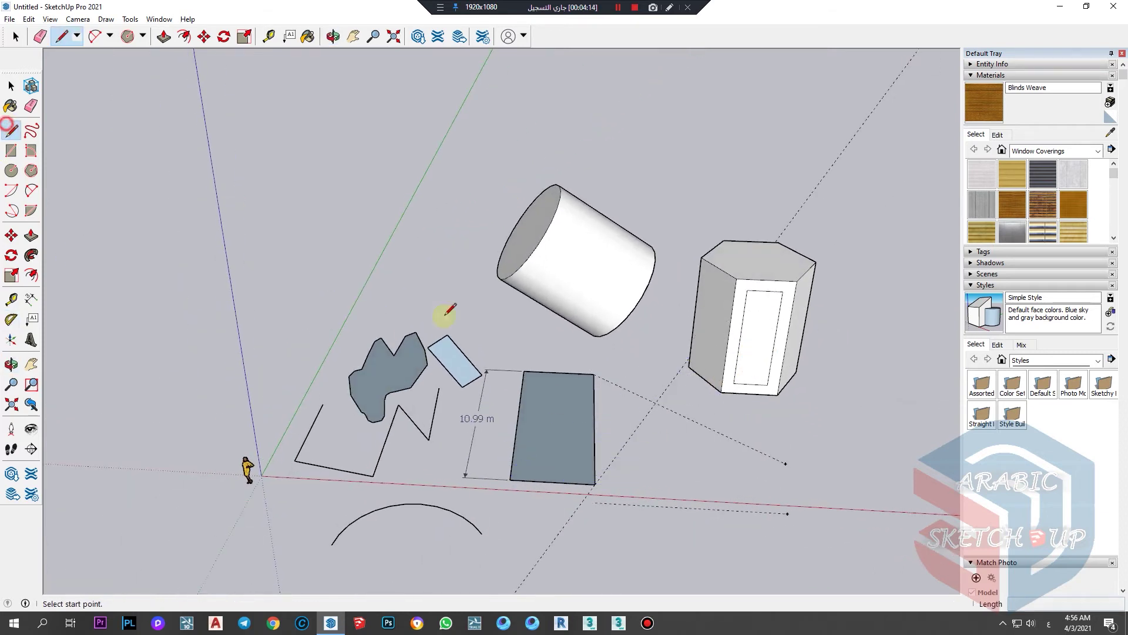
pyautogui.click(596, 485)
pyautogui.click(656, 402)
pyautogui.doubleClick(785, 463)
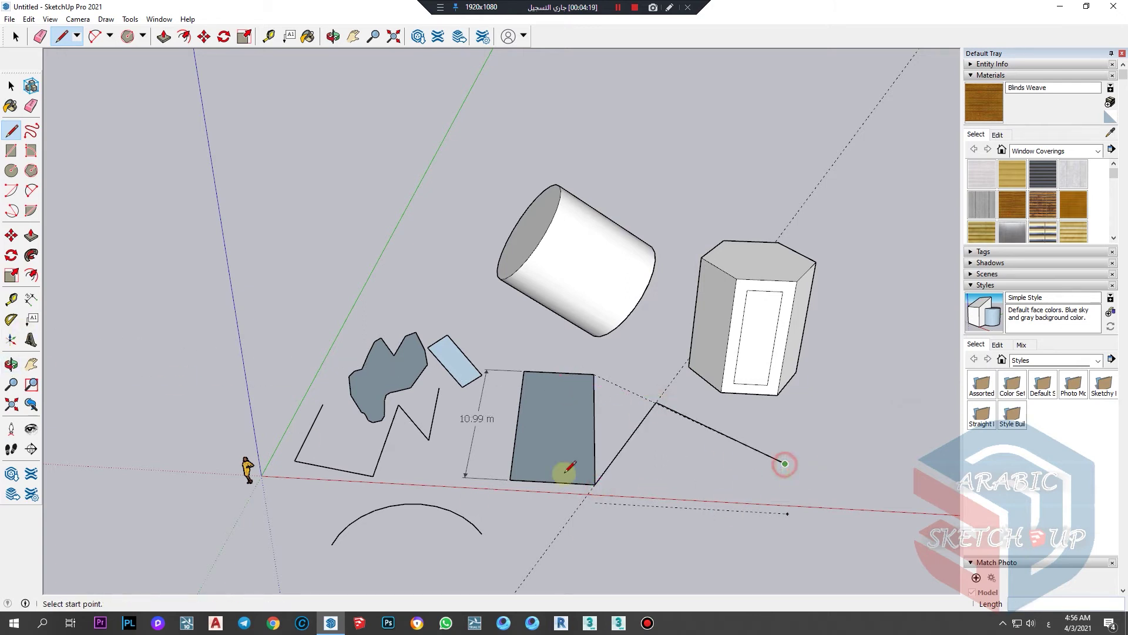
# Place a short filled and extruded 3D text, 0.25 m high, on the ground between the new lines and the red axis
pyautogui.click(31, 340)
pyautogui.click(707, 466)
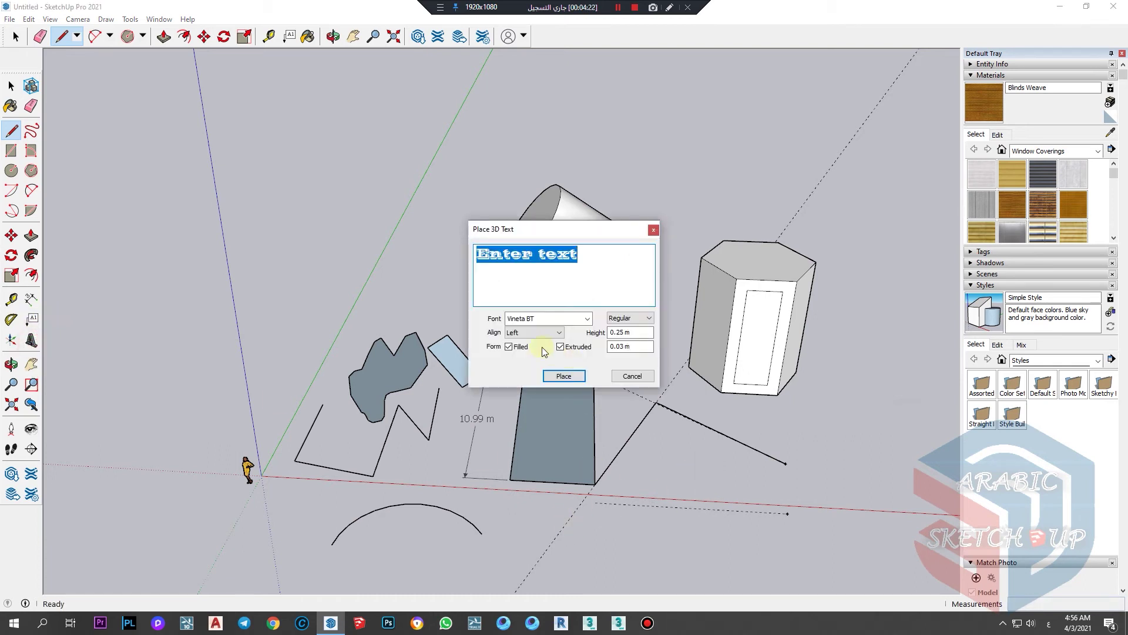
pyautogui.write('a')
pyautogui.click(562, 375)
pyautogui.click(693, 473)
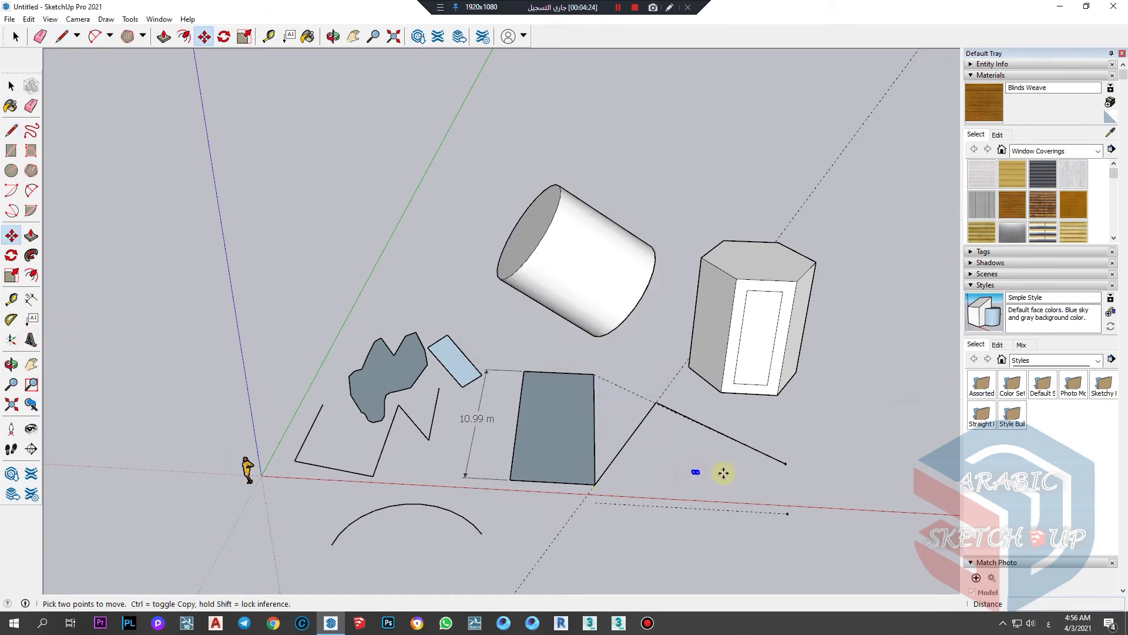
pyautogui.scroll(4, 702, 475)
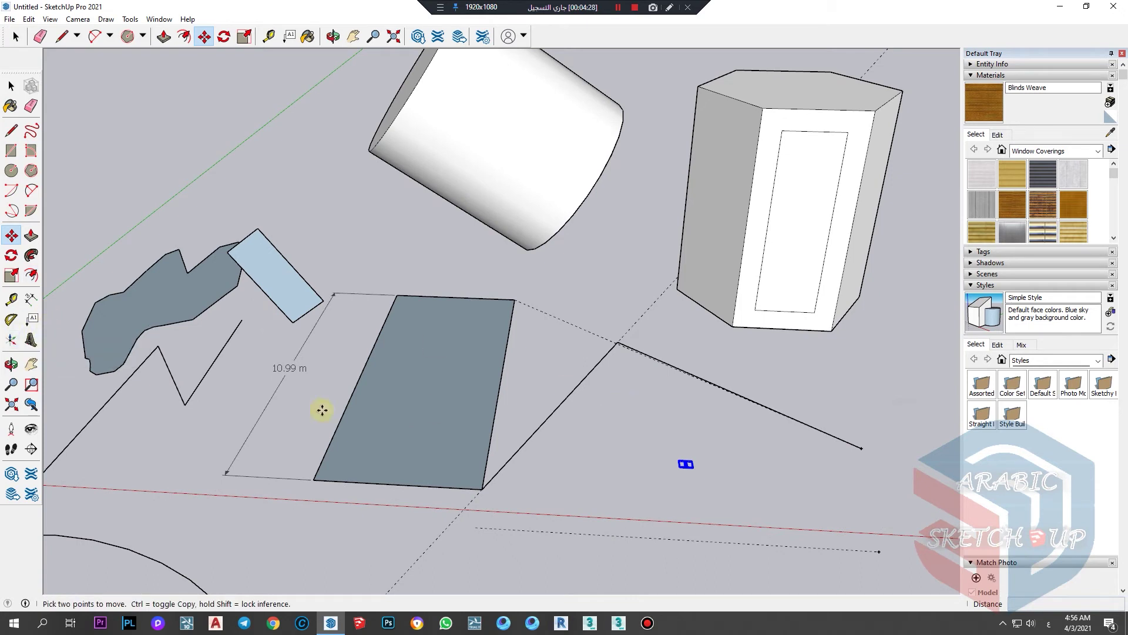
# Try to attach a leader text label to the large rectangle's face and replace its default text
pyautogui.click(31, 318)
pyautogui.click(448, 415)
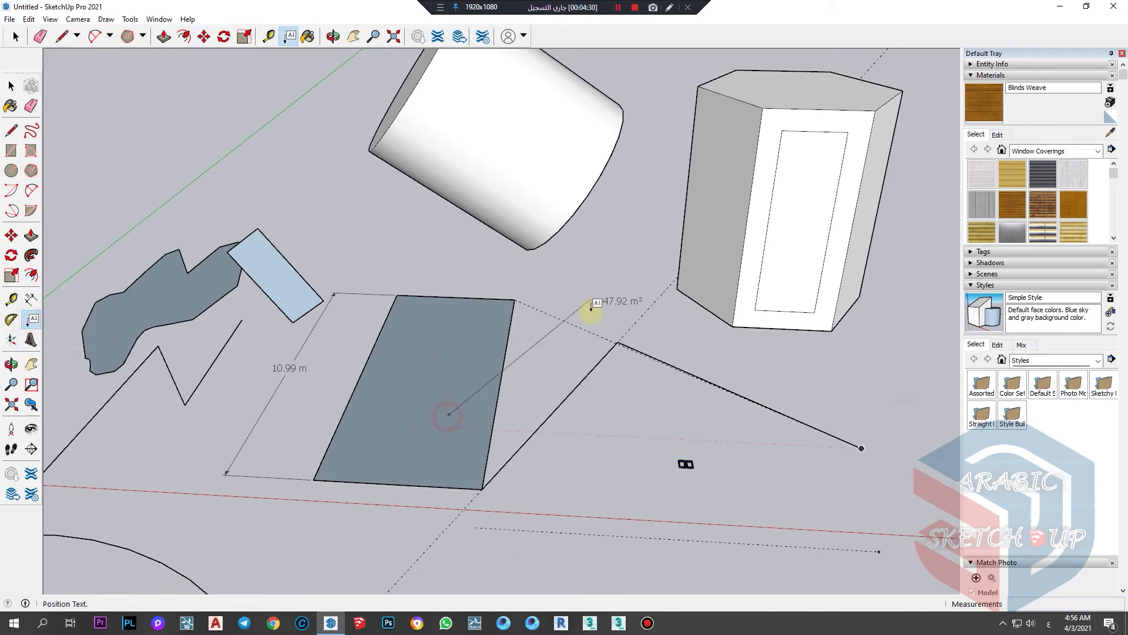
pyautogui.click(590, 314)
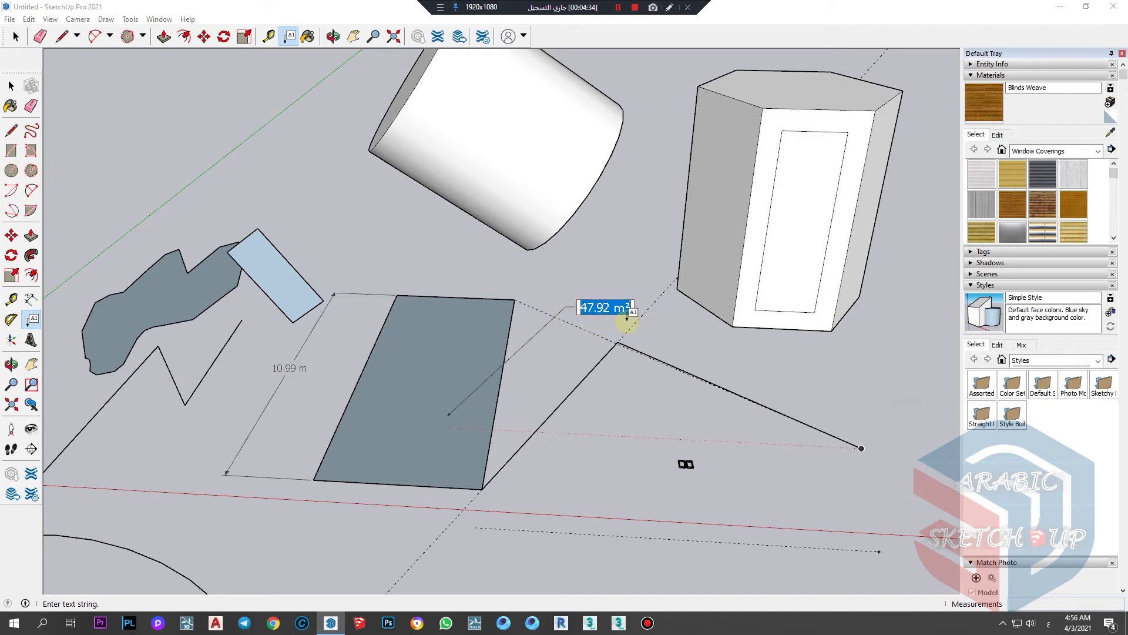
pyautogui.write('وش')
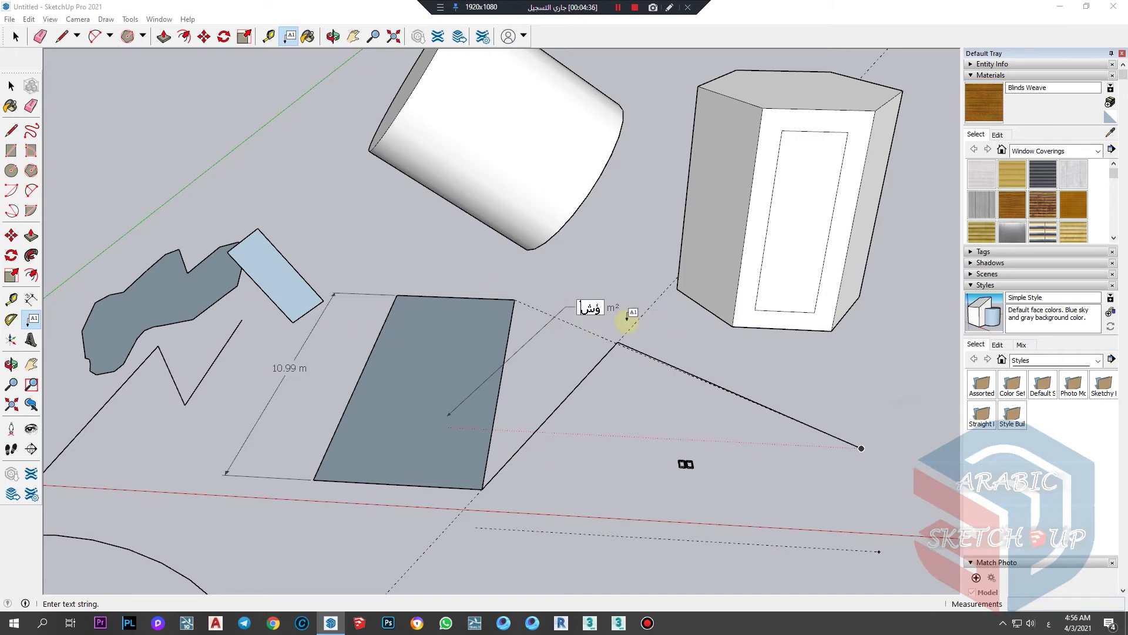
pyautogui.press('super+space')
pyautogui.write('ca')
pyautogui.press('Escape')
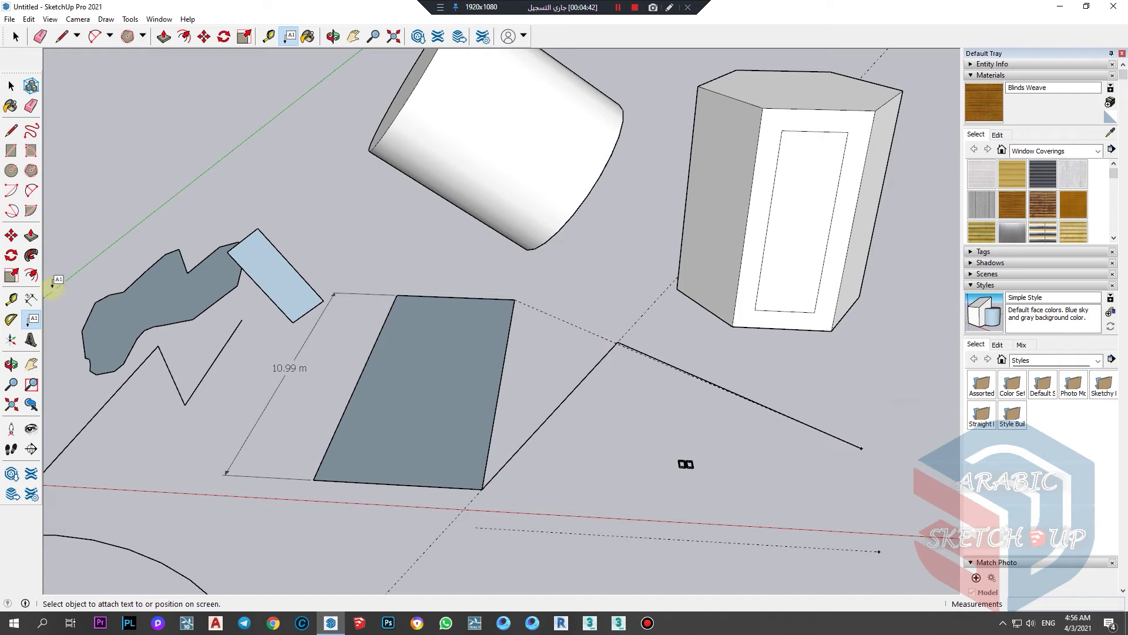
# Orbit and pan around the model to examine the drawn shapes from different angles
pyautogui.click(10, 364)
pyautogui.moveTo(415, 386); pyautogui.dragTo(469, 331)
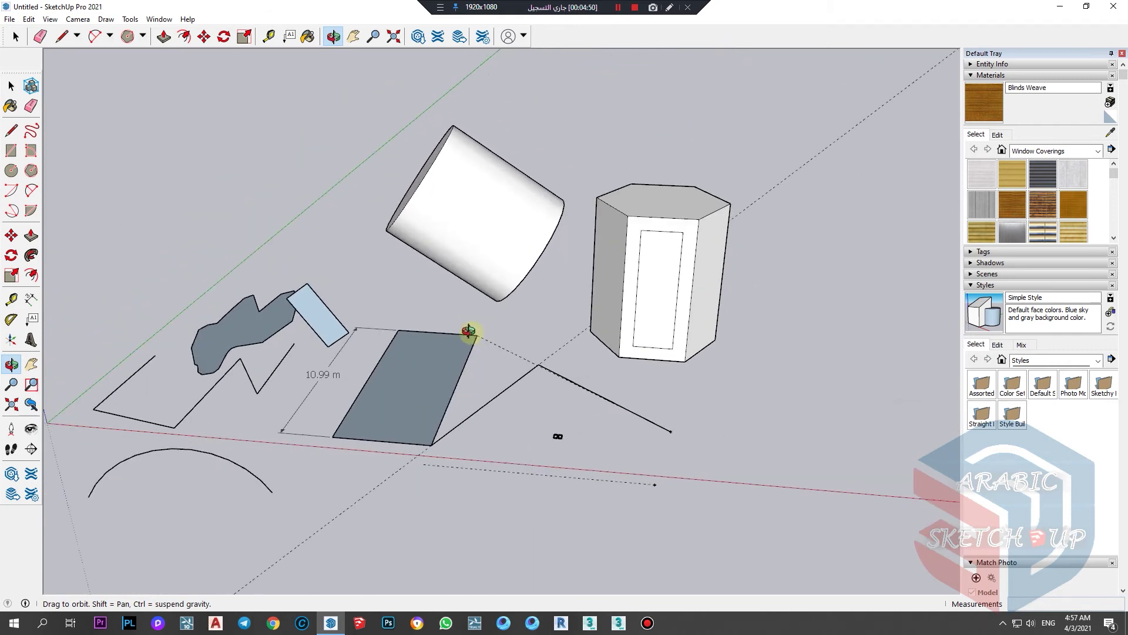
pyautogui.press('t')
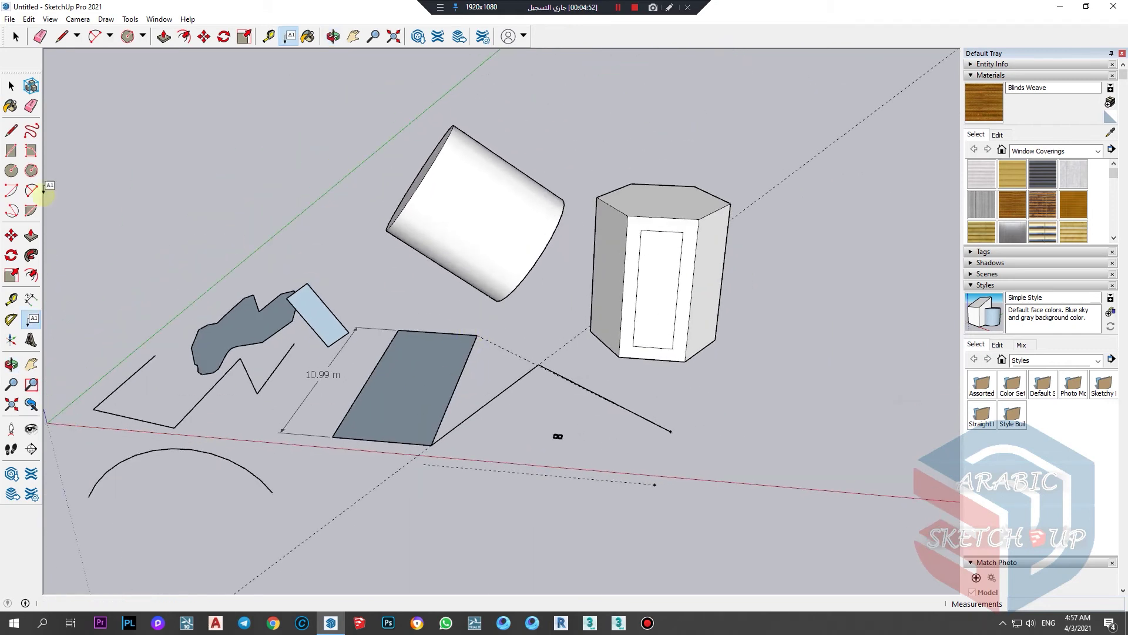
pyautogui.click(11, 86)
pyautogui.scroll(1, 491, 326)
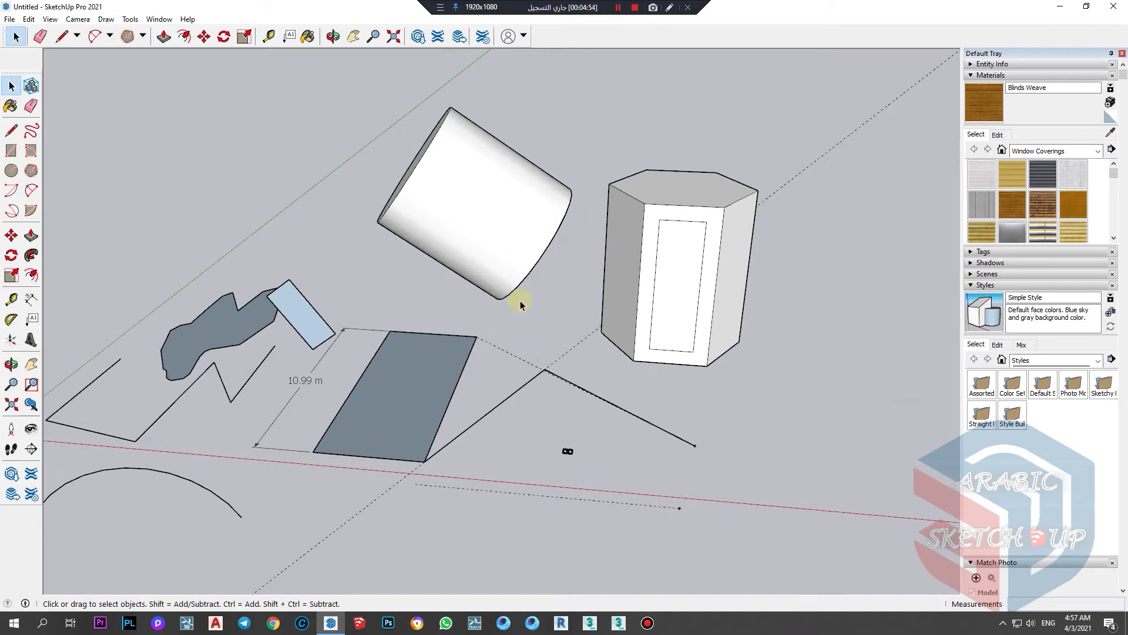
pyautogui.moveTo(519, 308)
pyautogui.mouseDown(button='middle')
pyautogui.moveTo(544, 297)
pyautogui.moveTo(514, 300)
pyautogui.moveTo(489, 345)
pyautogui.moveTo(516, 323)
pyautogui.mouseUp(button='middle')
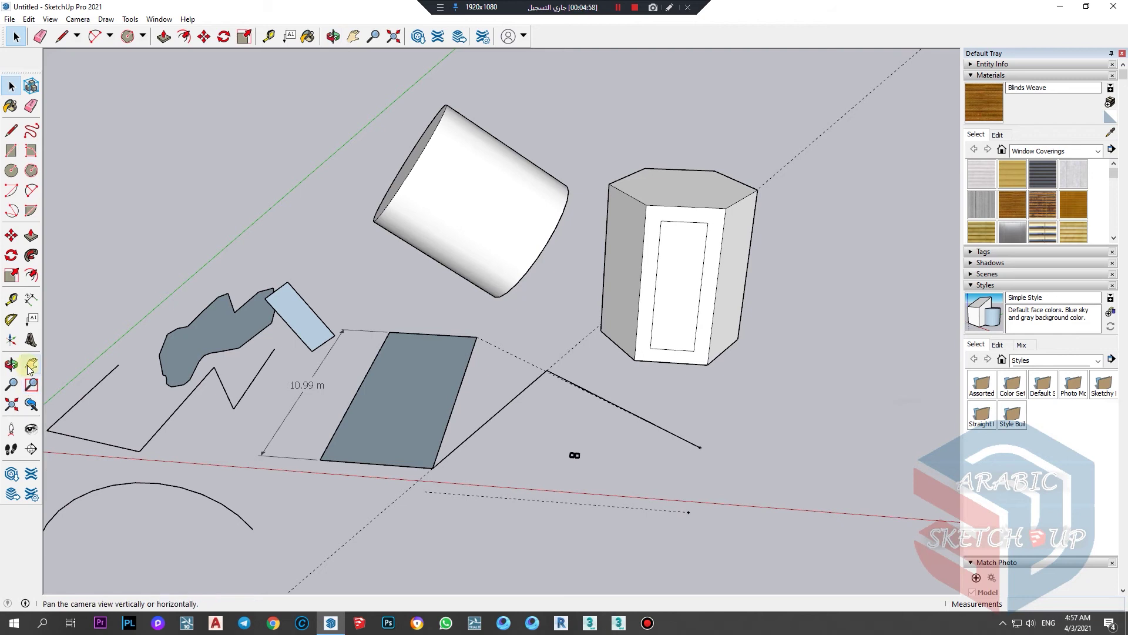
pyautogui.keyDown('shift'); pyautogui.moveTo(496, 423); pyautogui.dragTo(603, 418, button='middle'); pyautogui.keyUp('shift')
pyautogui.scroll(-1, 603, 418)
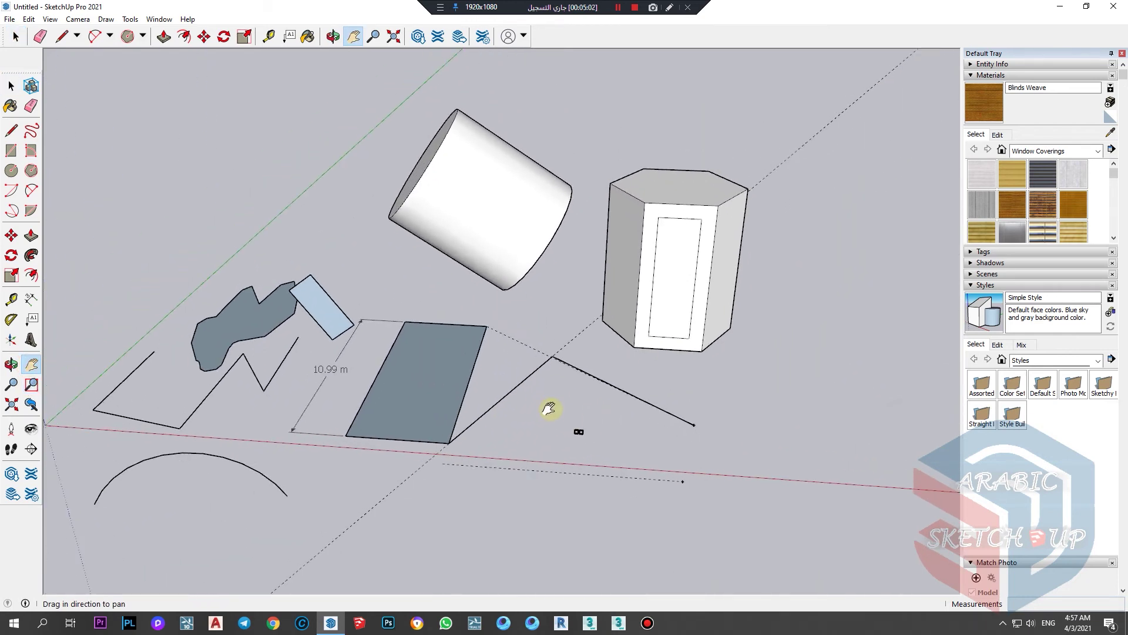
pyautogui.moveTo(549, 409); pyautogui.dragTo(542, 396)
# Zoom out to view more of the model and zoom a window onto the hexagonal prism
pyautogui.click(12, 383)
pyautogui.moveTo(432, 415); pyautogui.dragTo(337, 473)
pyautogui.click(31, 383)
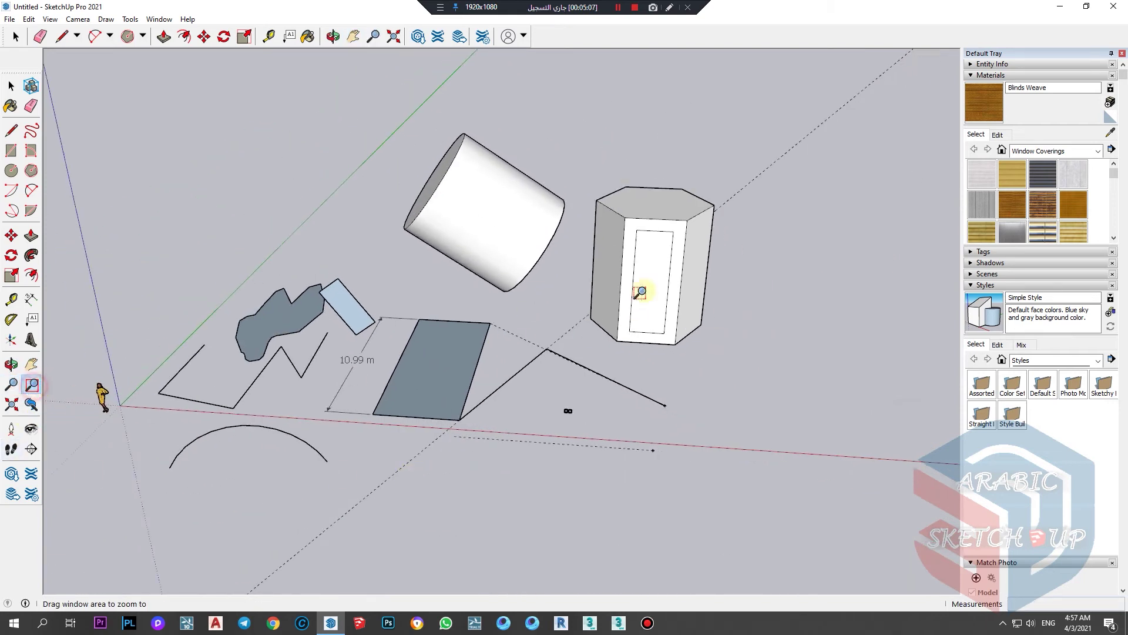
pyautogui.moveTo(749, 157); pyautogui.dragTo(588, 356)
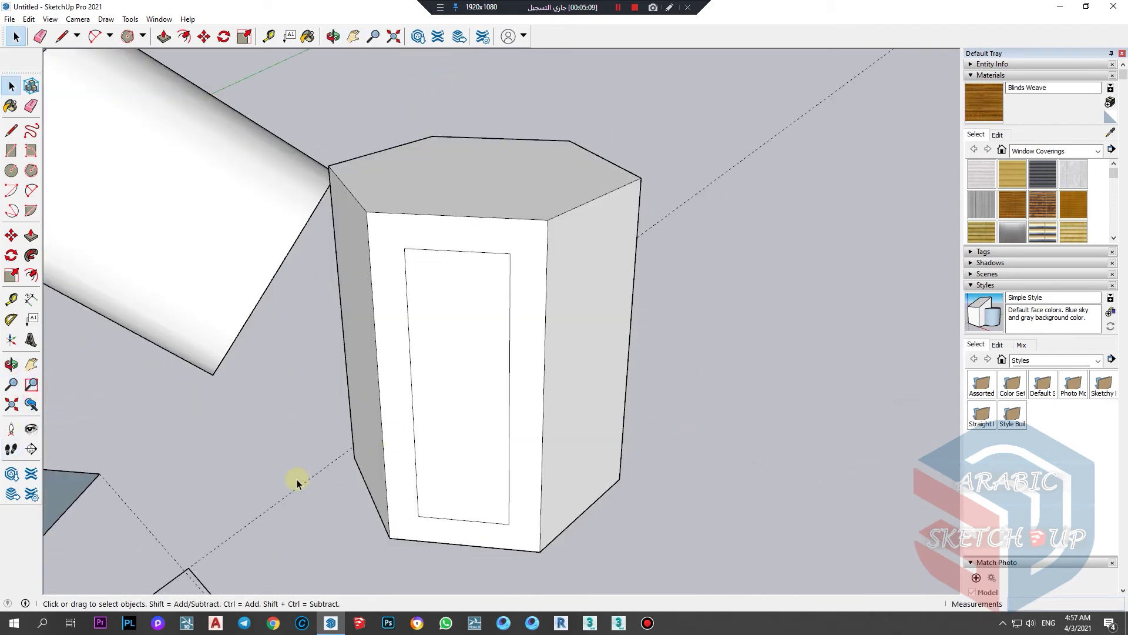
# Zoom a window onto the small 3D text and use Zoom Extents to view the entire model
pyautogui.scroll(-8, 586, 334)
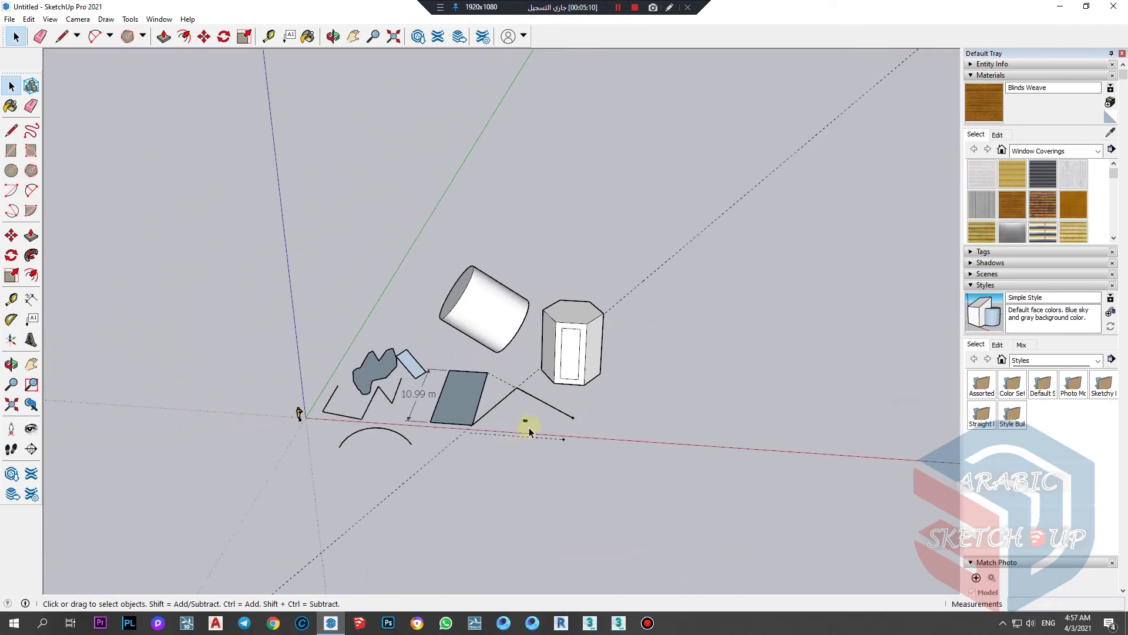
pyautogui.scroll(1, 436, 428)
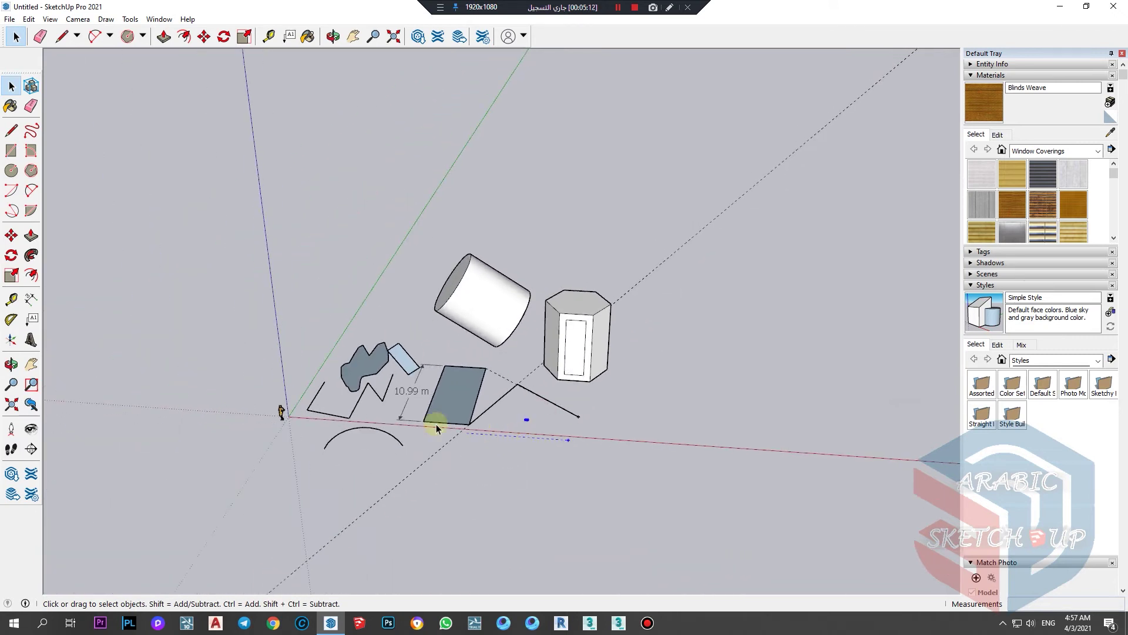
pyautogui.click(31, 404)
pyautogui.moveTo(531, 411); pyautogui.dragTo(515, 432)
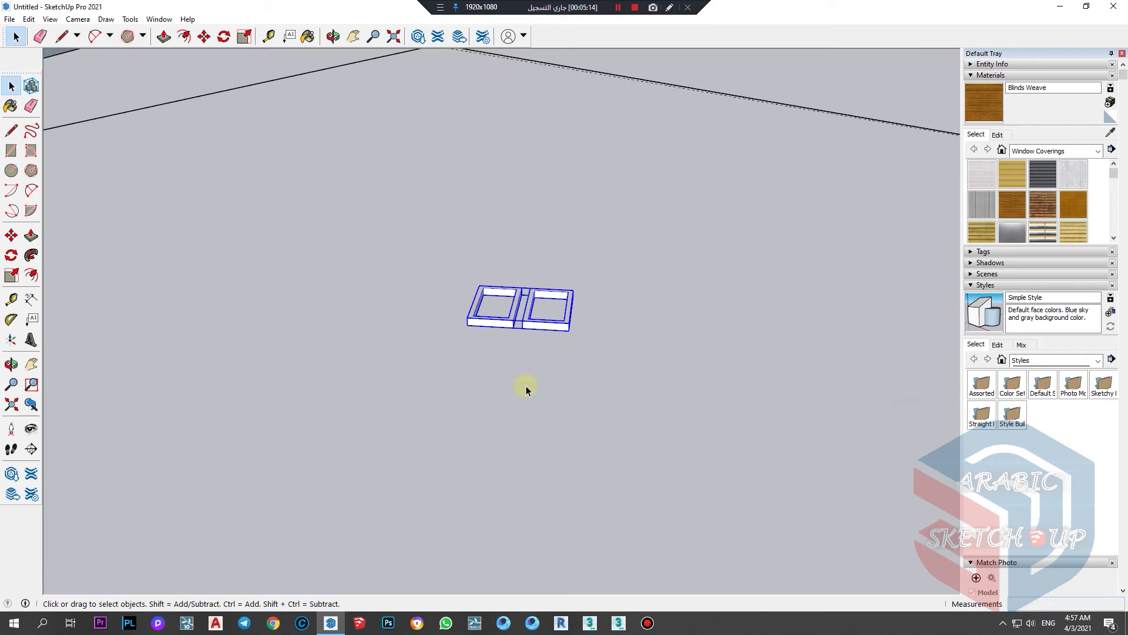
pyautogui.scroll(-8, 510, 458)
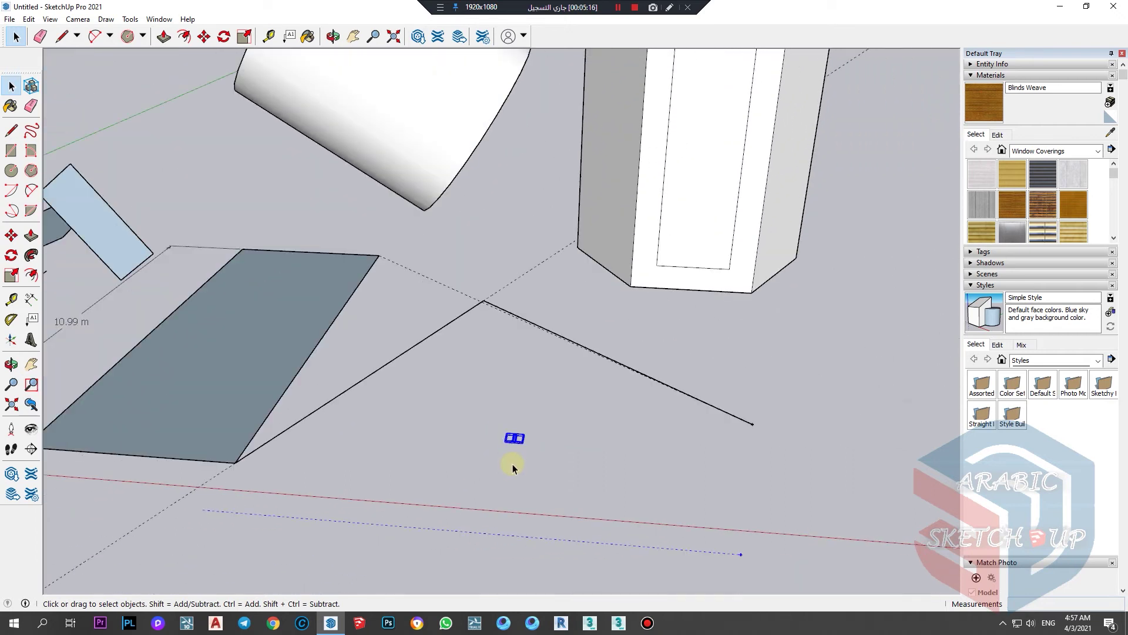
pyautogui.scroll(-2, 513, 468)
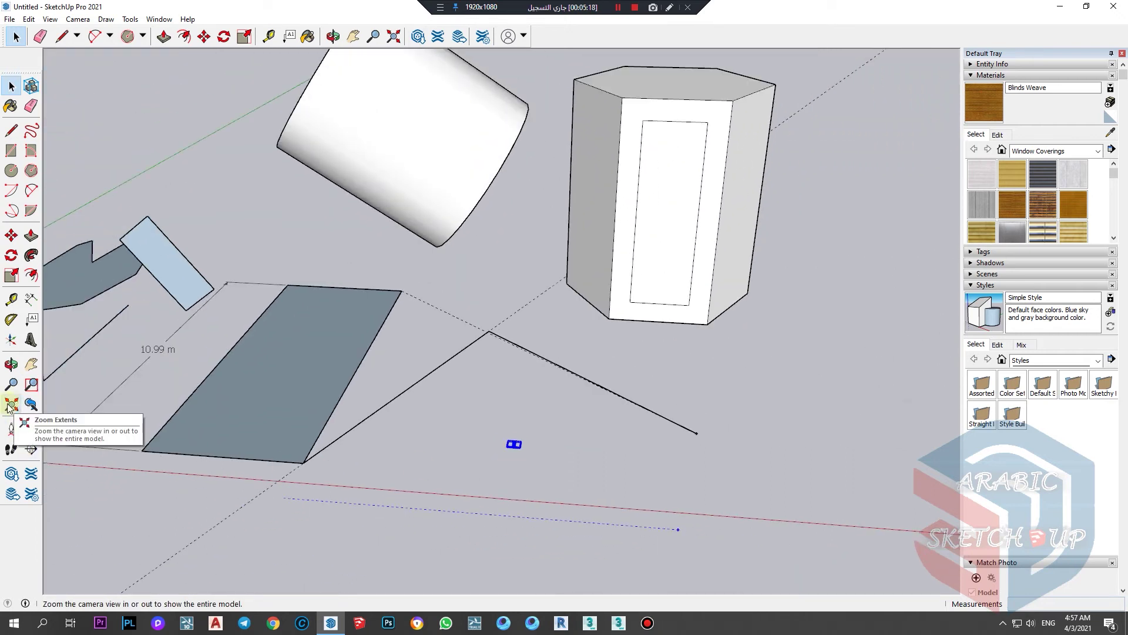
pyautogui.click(11, 404)
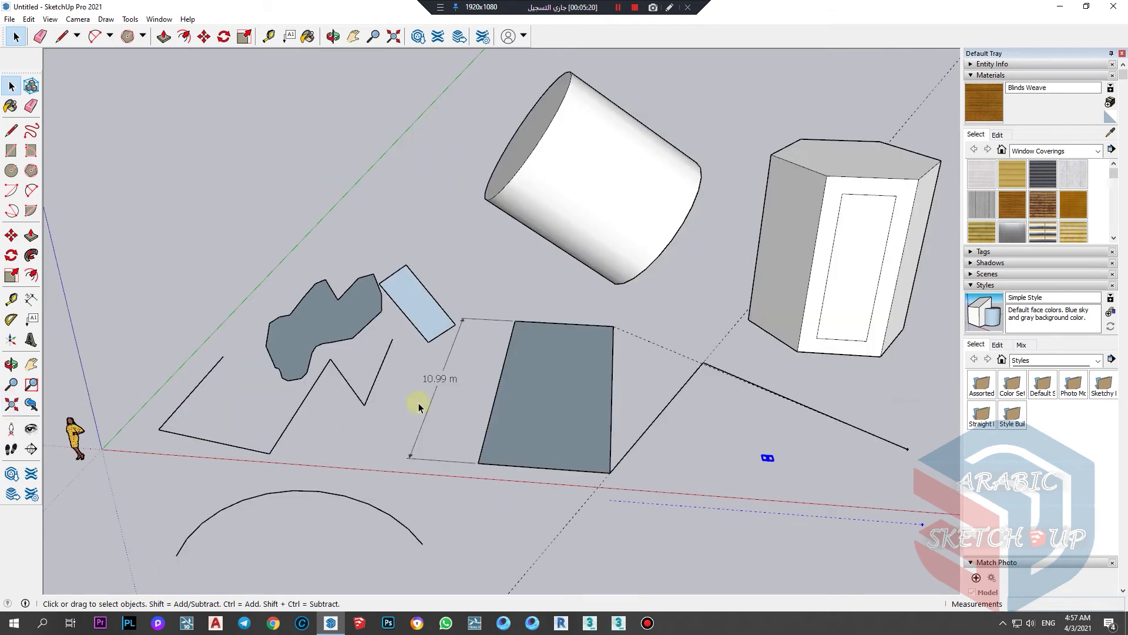
pyautogui.scroll(-3, 116, 509)
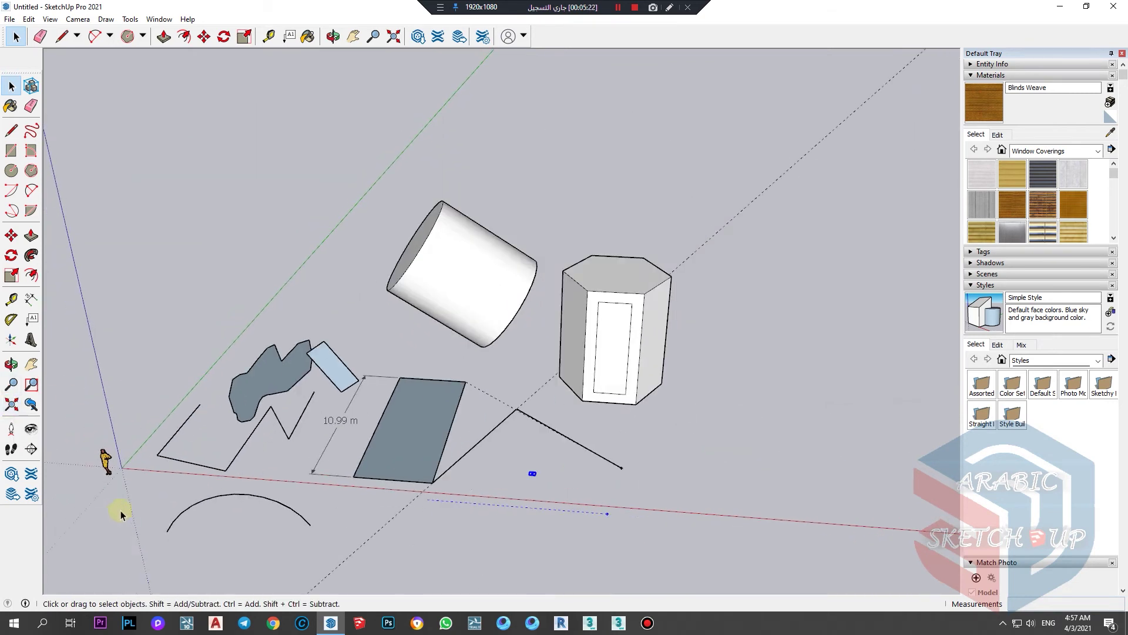
# Draw a ground rectangle about 17.88 m by 42.18 m, well behind the cylinder and the hexagonal prism
pyautogui.click(11, 151)
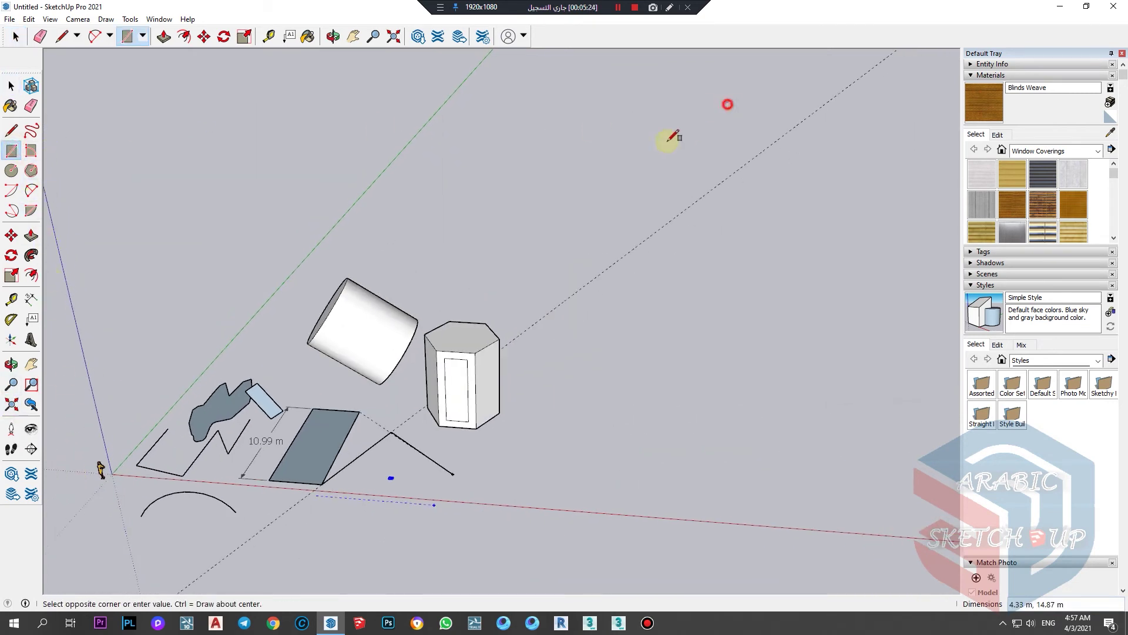
pyautogui.moveTo(729, 102); pyautogui.dragTo(656, 145)
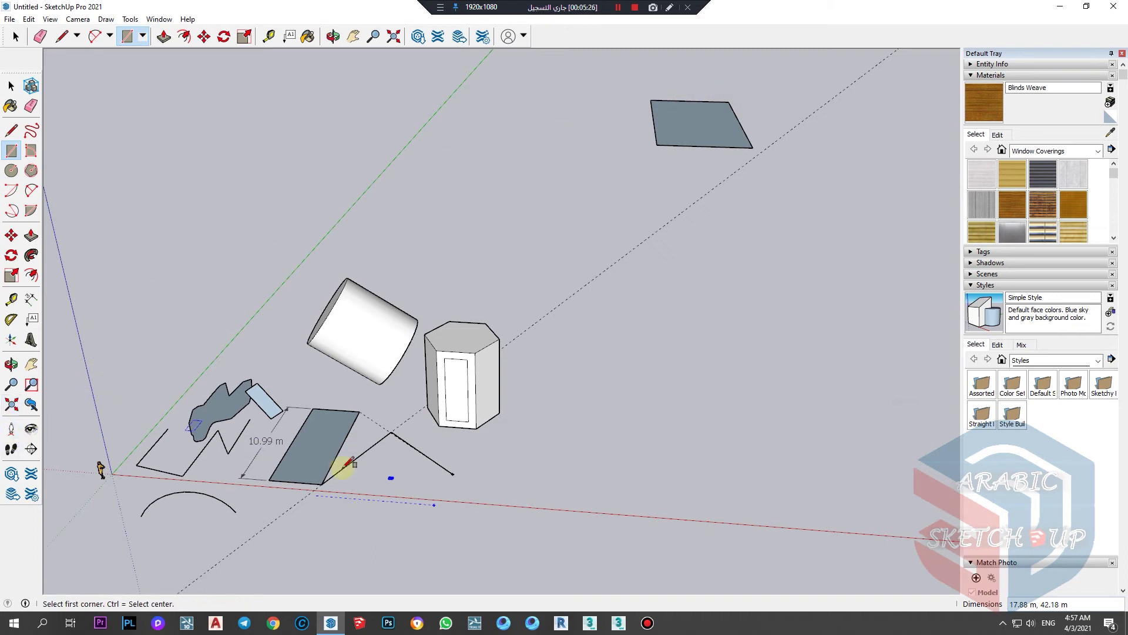
pyautogui.scroll(3, 334, 464)
pyautogui.scroll(-3, 484, 460)
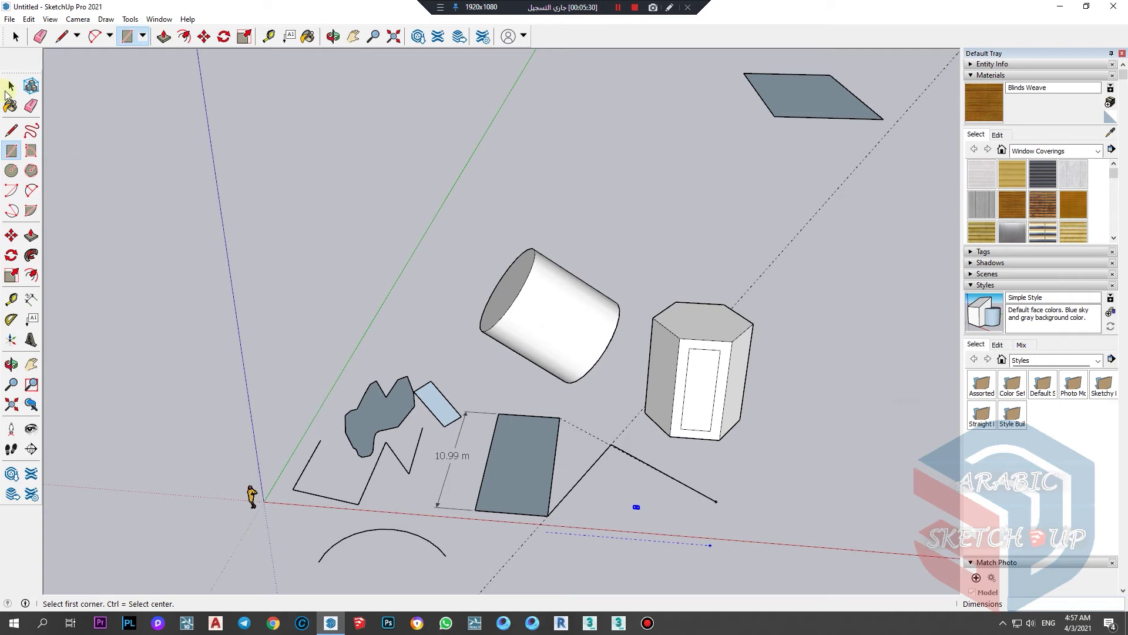
# Step back through the previous camera views and zoom out to see the whole model
pyautogui.click(10, 86)
pyautogui.click(31, 404)
pyautogui.click(32, 404)
pyautogui.click(32, 404)
pyautogui.click(32, 404)
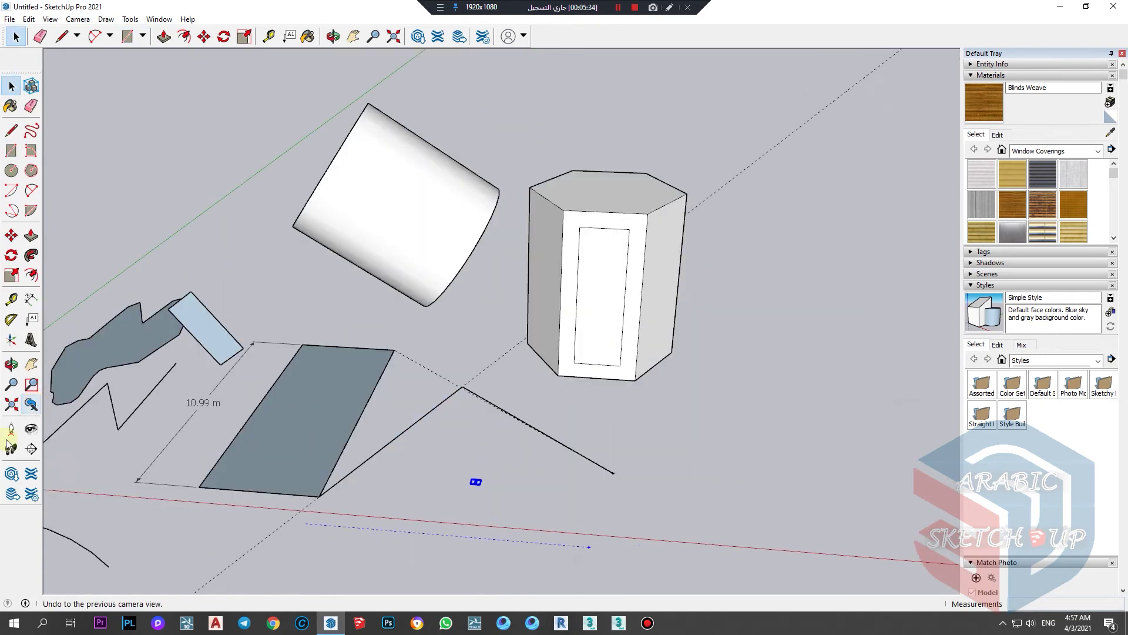
pyautogui.scroll(-3, 574, 415)
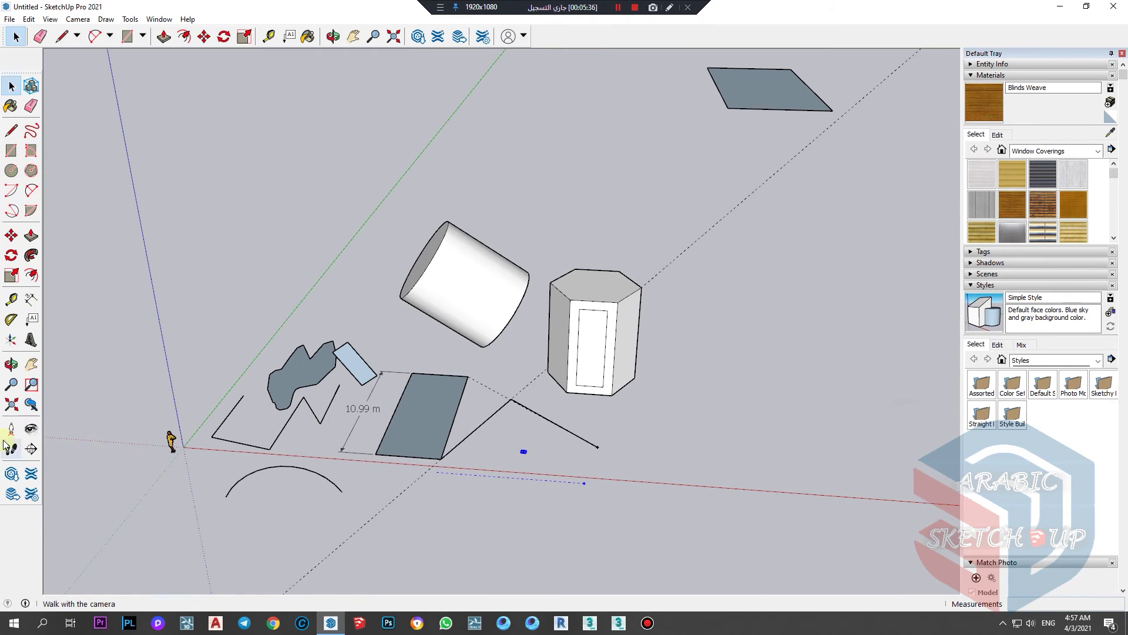
# Turn the camera with Look Around and zoom in on the cylinder and the hexagonal prism
pyautogui.click(30, 430)
pyautogui.moveTo(521, 355); pyautogui.dragTo(96, 411)
pyautogui.scroll(2, 507, 412)
pyautogui.scroll(2, 72, 285)
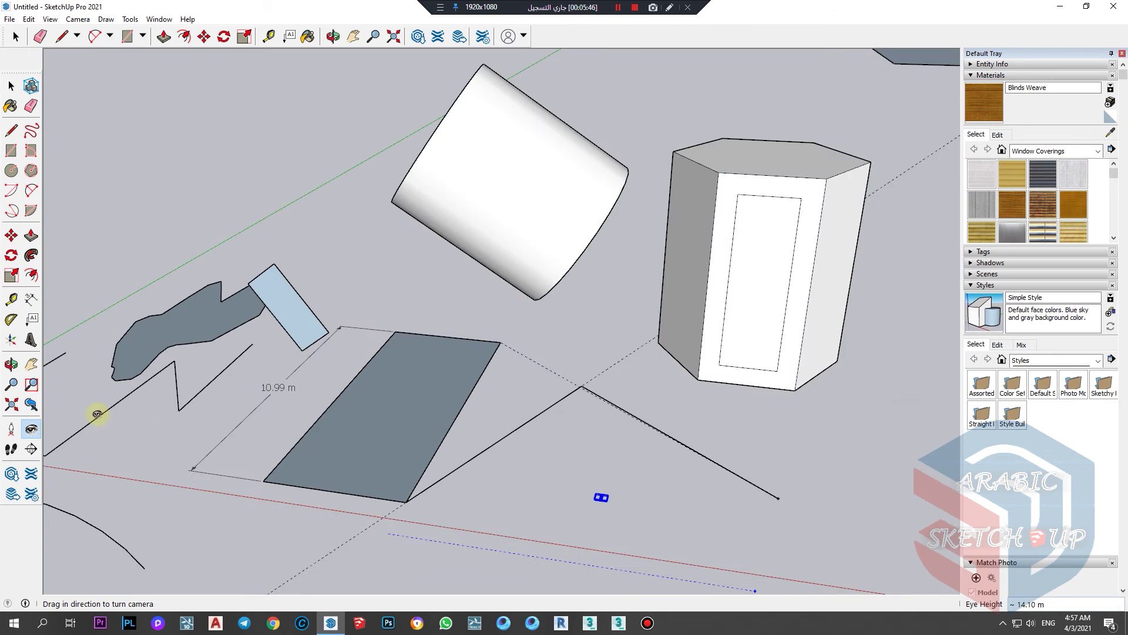
# Position the camera at the dimensioned rectangle's near corner and walk until the hexagonal prism is in view
pyautogui.click(11, 429)
pyautogui.click(406, 500)
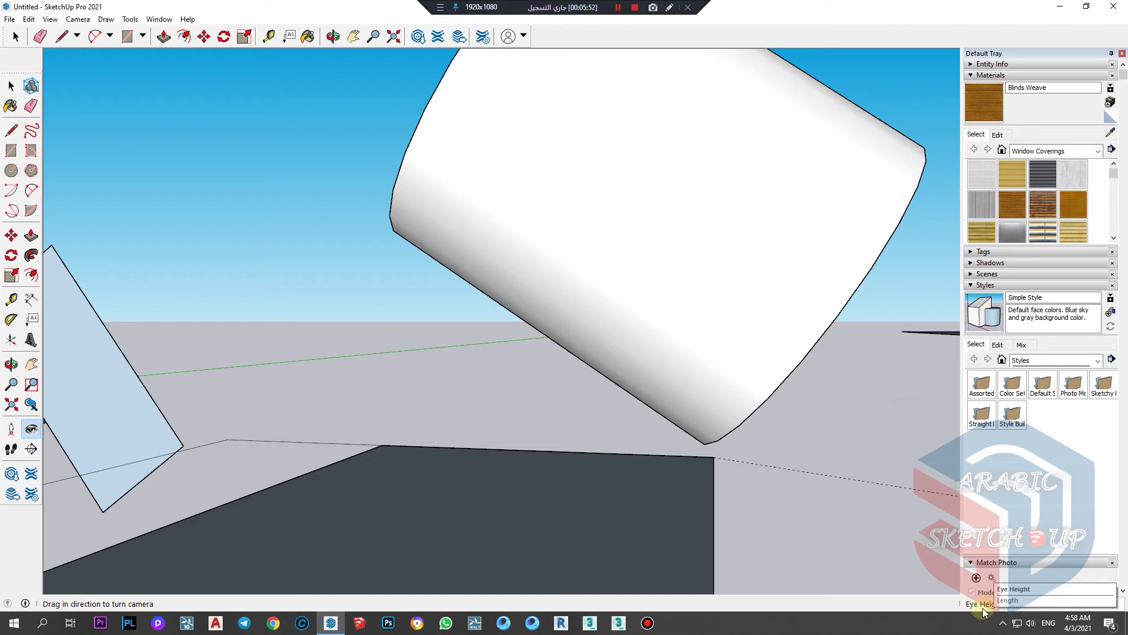
pyautogui.click(11, 449)
pyautogui.moveTo(351, 526); pyautogui.dragTo(47, 464)
pyautogui.moveTo(378, 493); pyautogui.dragTo(461, 502)
# Place a section plane on the prism face that has the inner rectangle, accepting the default name and symbol
pyautogui.click(30, 451)
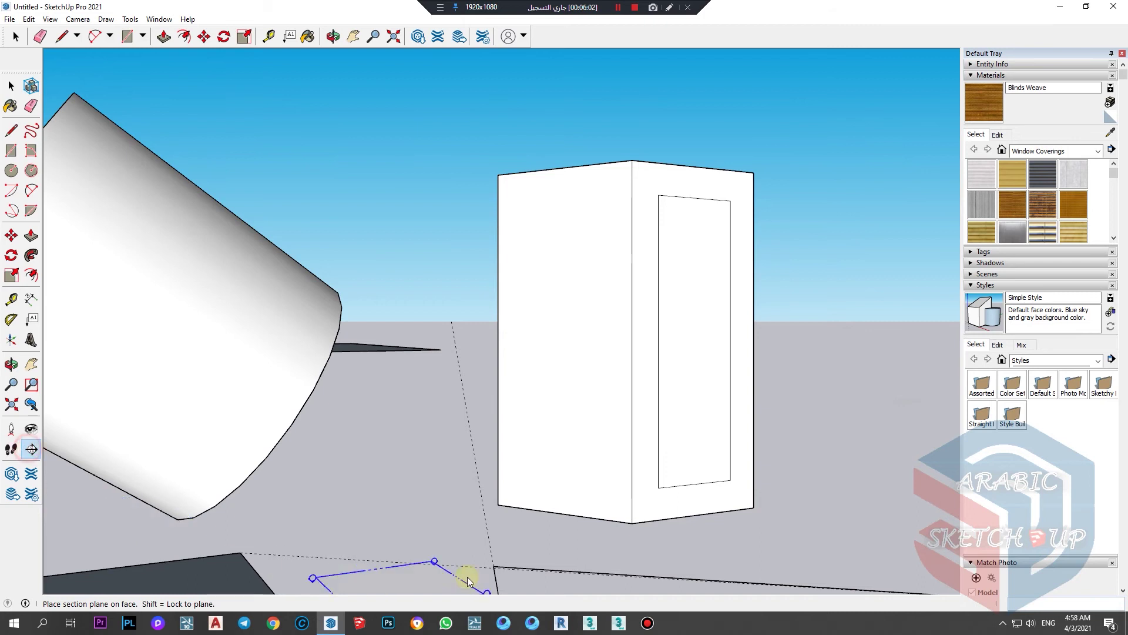
pyautogui.scroll(-4, 466, 575)
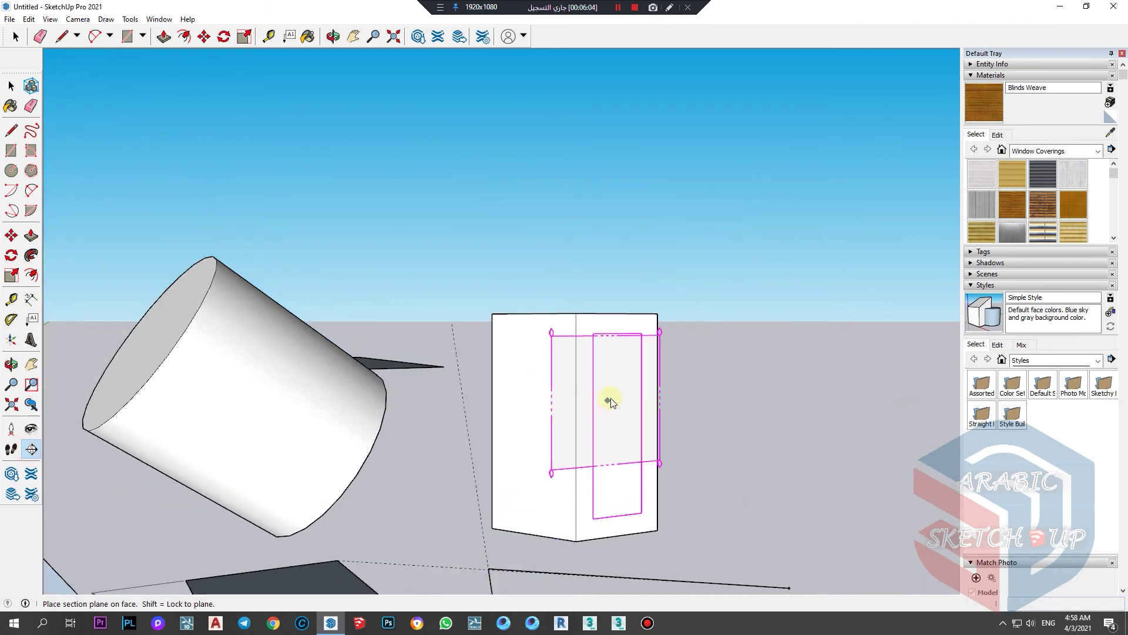
pyautogui.click(618, 443)
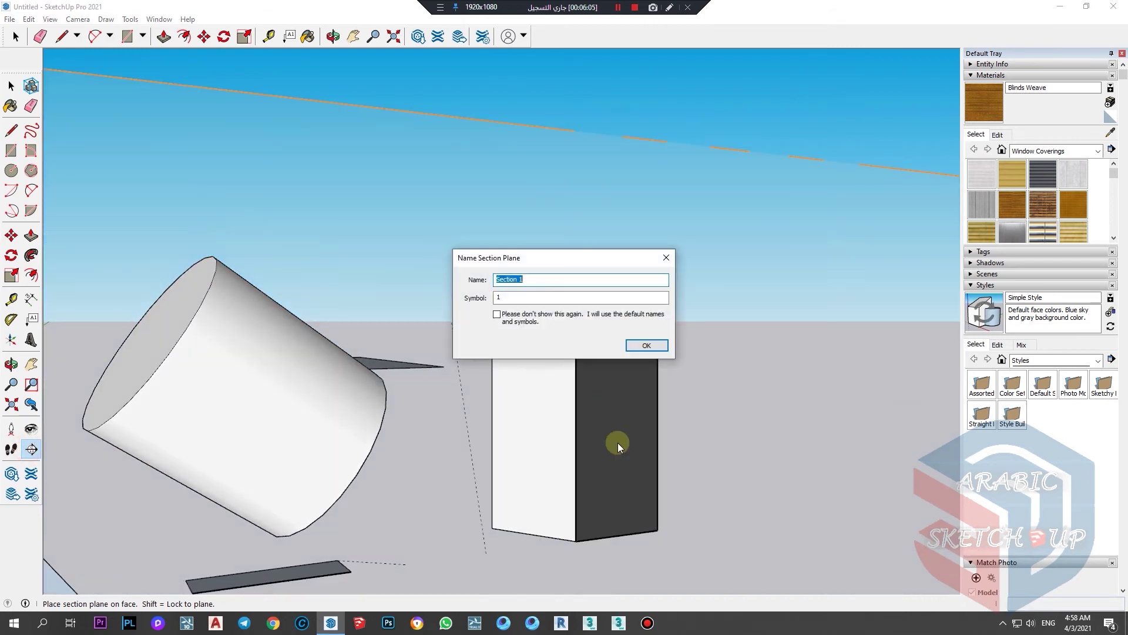
pyautogui.click(648, 345)
# Select the section plane and move it outward, away from the hexagonal prism's face
pyautogui.moveTo(586, 394); pyautogui.dragTo(517, 388, button='middle')
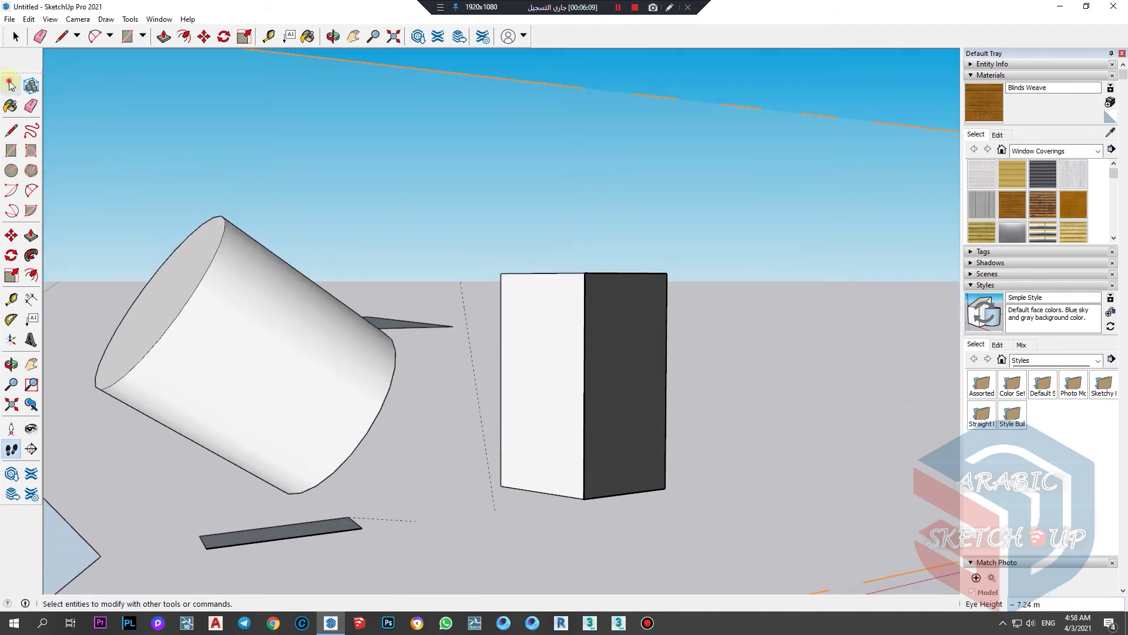
pyautogui.moveTo(584, 346); pyautogui.dragTo(592, 486, button='middle')
pyautogui.press('alt')
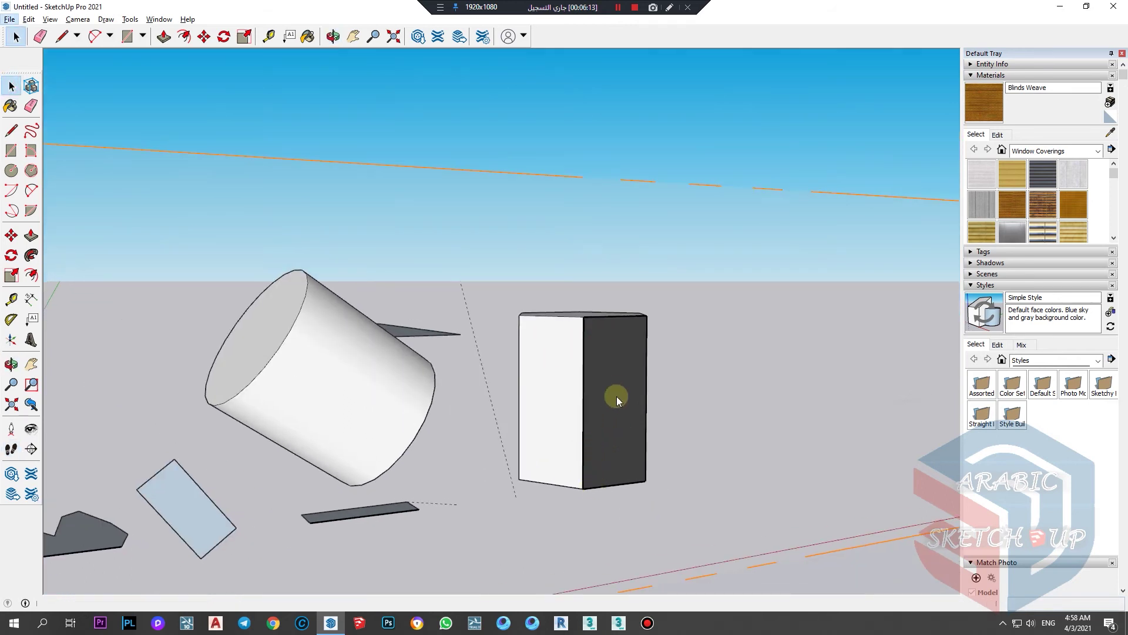
pyautogui.scroll(-6, 637, 403)
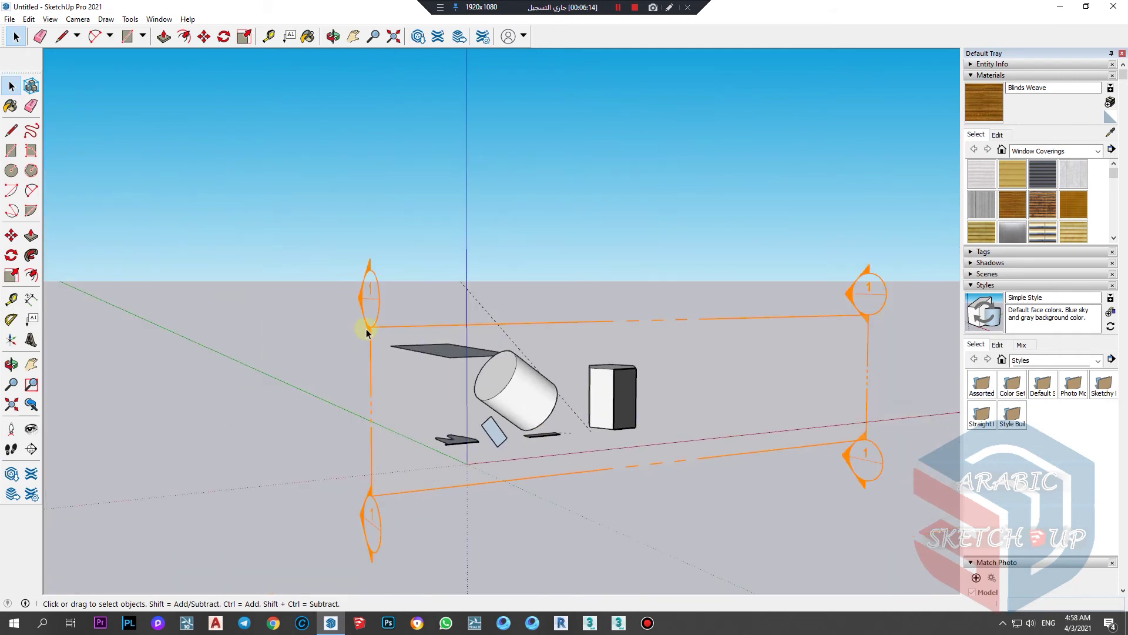
pyautogui.click(367, 329)
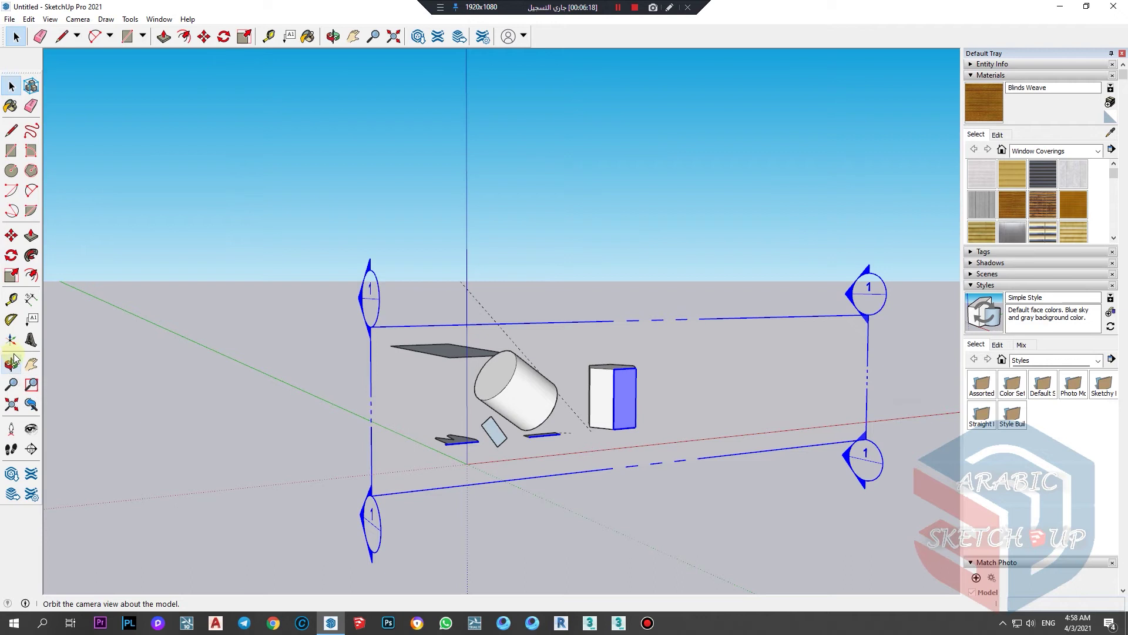
pyautogui.press('m')
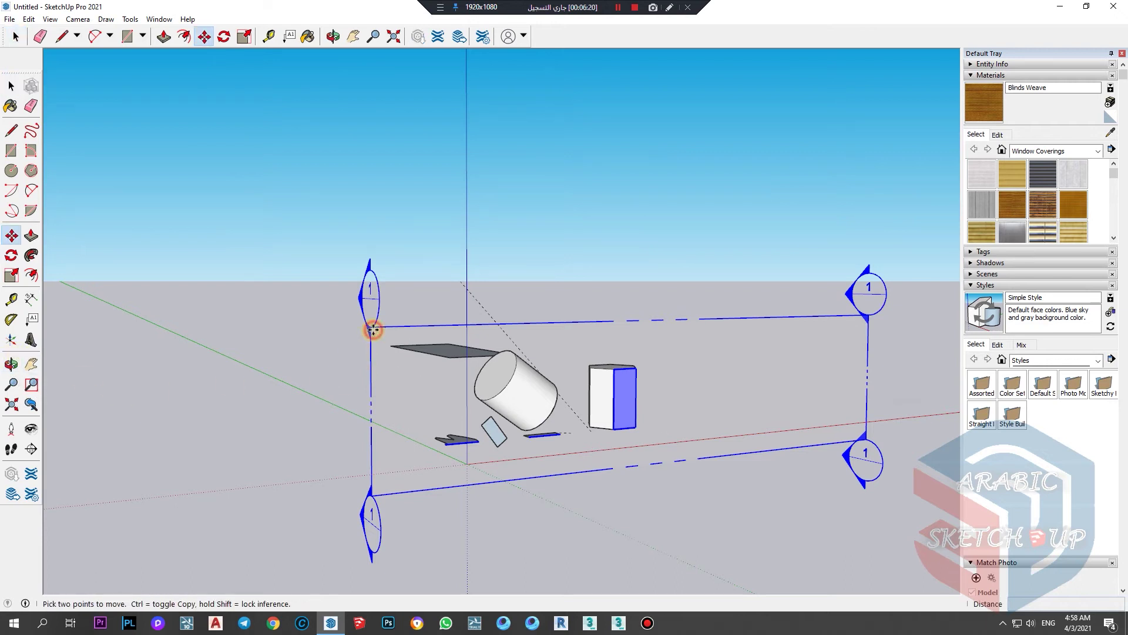
pyautogui.click(372, 329)
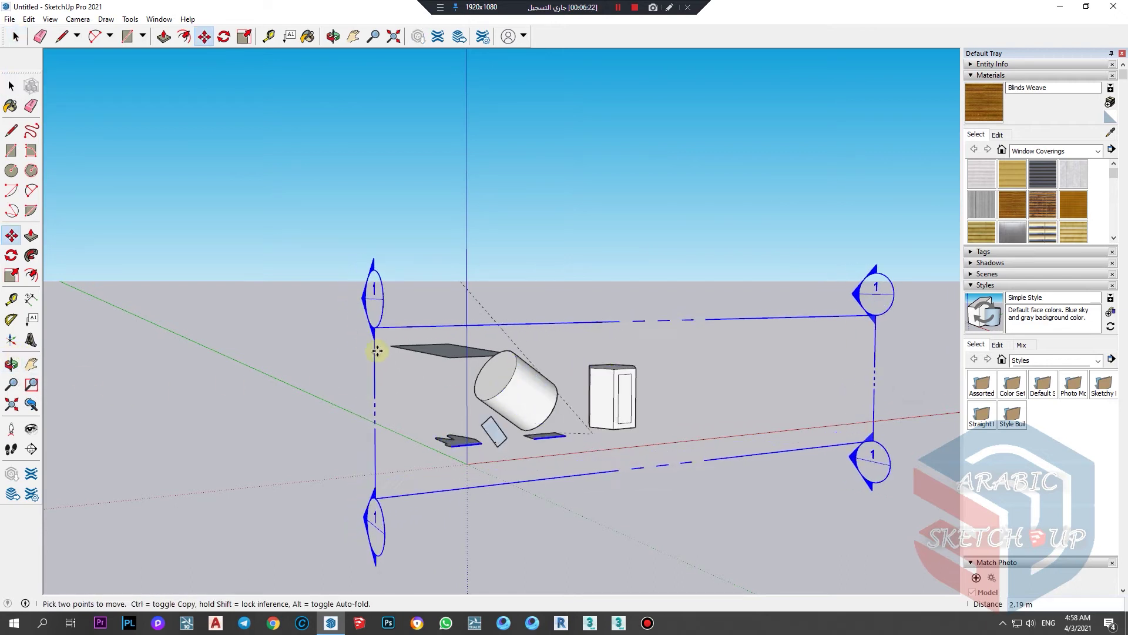
pyautogui.click(370, 361)
pyautogui.moveTo(540, 445); pyautogui.dragTo(578, 407, button='middle')
# Delete the section plane and every remaining shape, line, dimension and figure to leave the model empty
pyautogui.press('space')
pyautogui.moveTo(277, 561); pyautogui.dragTo(320, 564)
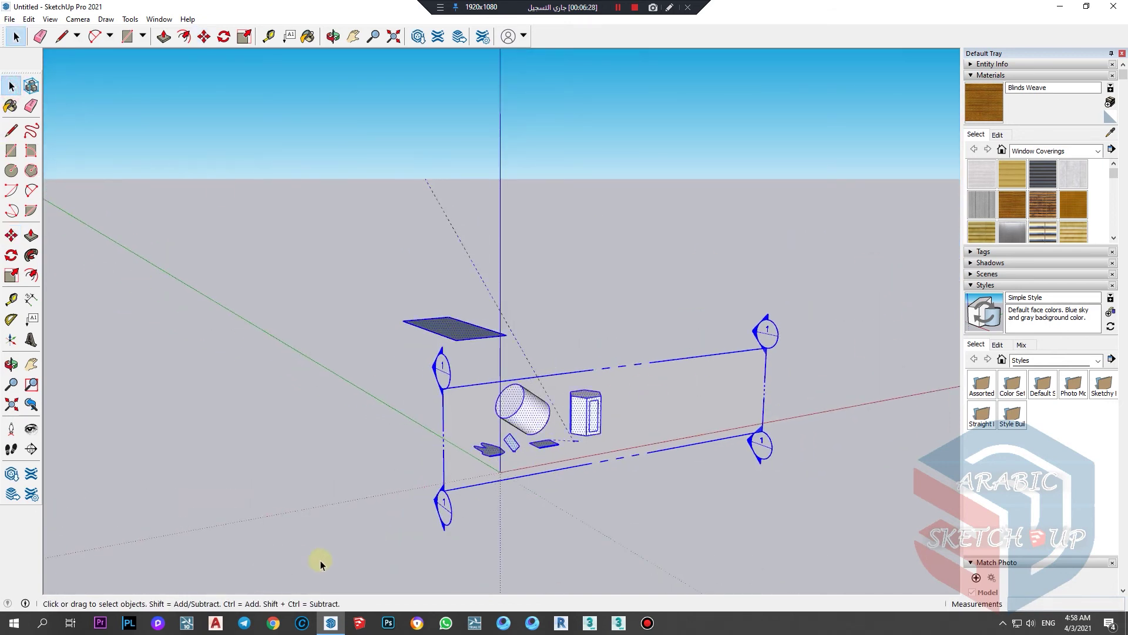
pyautogui.scroll(-3, 339, 549)
pyautogui.scroll(-2, 503, 490)
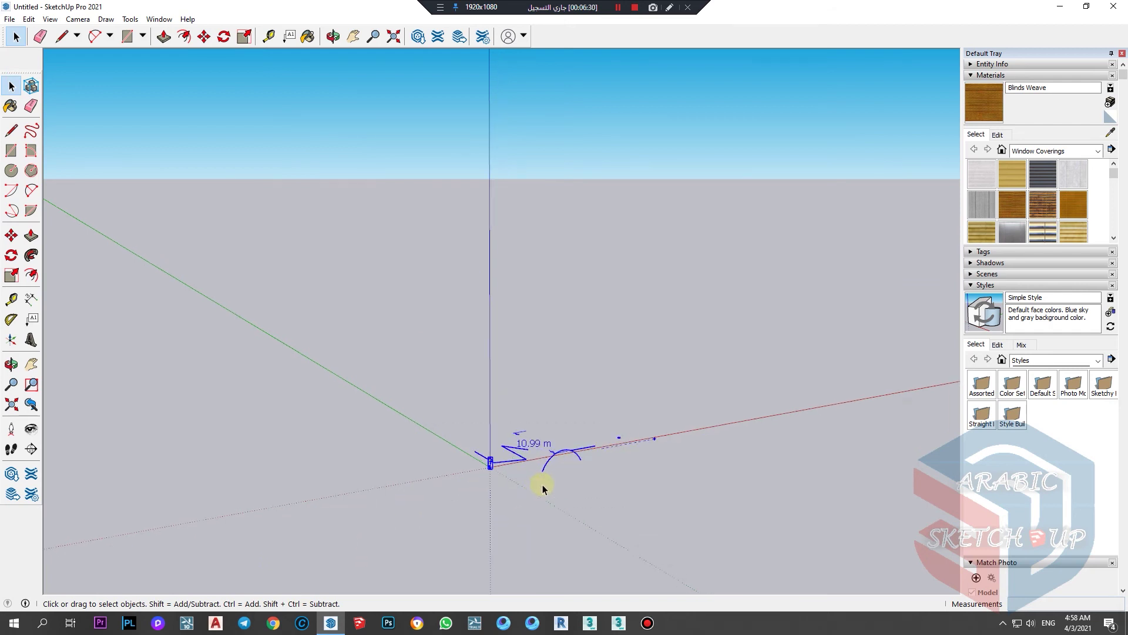
pyautogui.press('Delete')
pyautogui.scroll(-1, 320, 421)
pyautogui.moveTo(444, 343); pyautogui.dragTo(872, 117, button='middle')
# Collapse the Materials, Styles and Match Photo sections and expand Entity Info
pyautogui.click(977, 80)
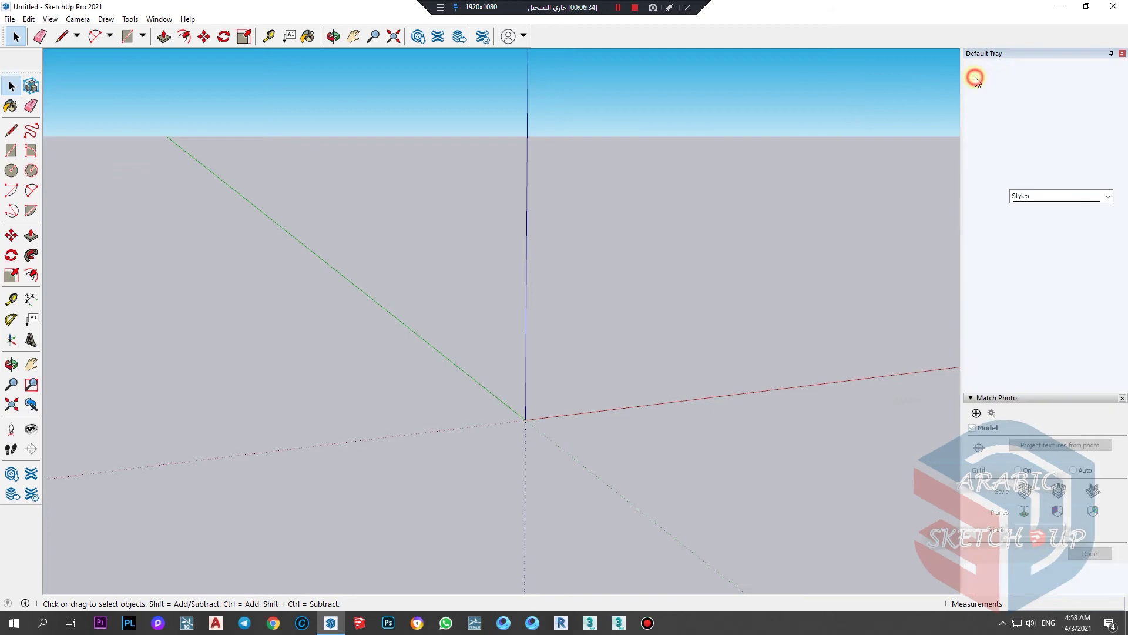
pyautogui.click(975, 122)
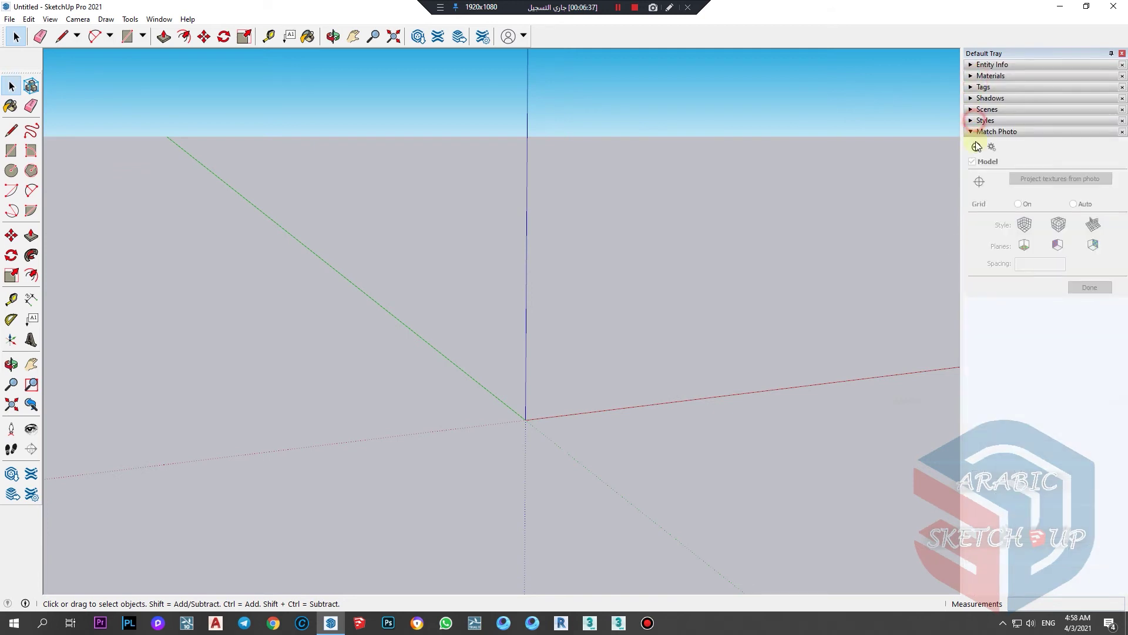
pyautogui.click(978, 131)
pyautogui.click(1008, 65)
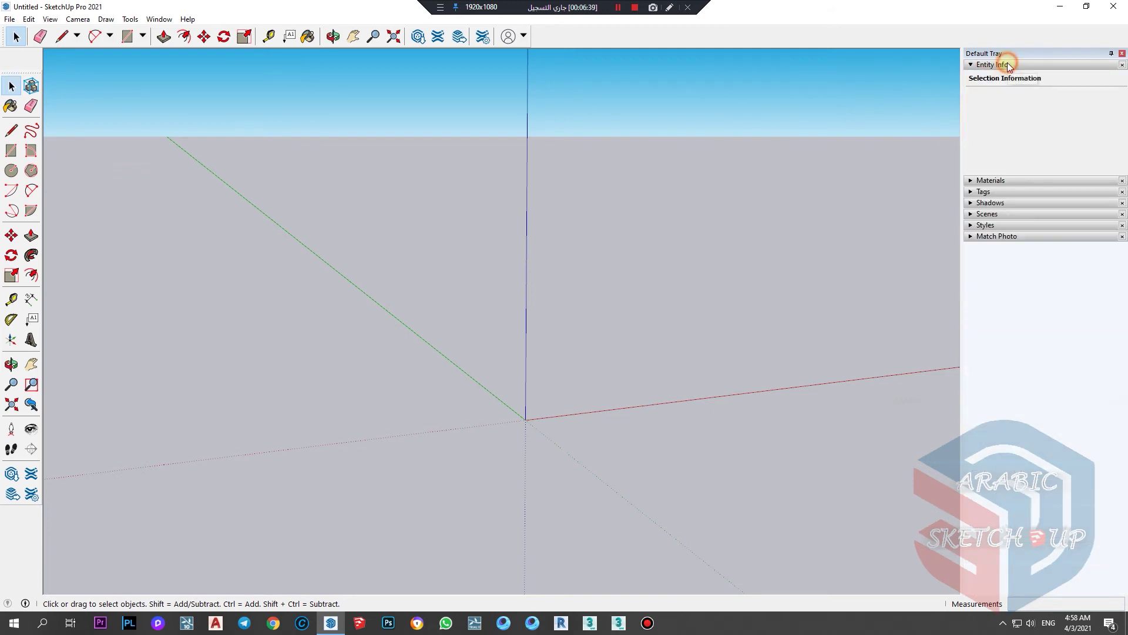
# Draw a closed four-sided face on the ground behind the red axis with the Line tool
pyautogui.click(11, 130)
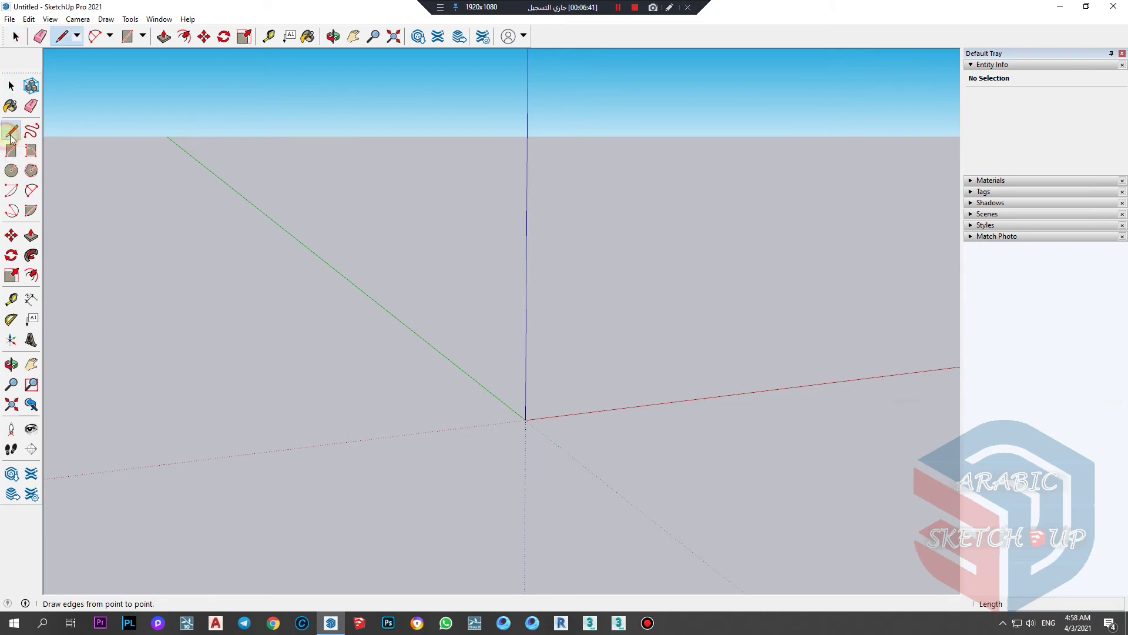
pyautogui.moveTo(647, 294); pyautogui.dragTo(539, 315)
pyautogui.click(594, 365)
pyautogui.click(670, 351)
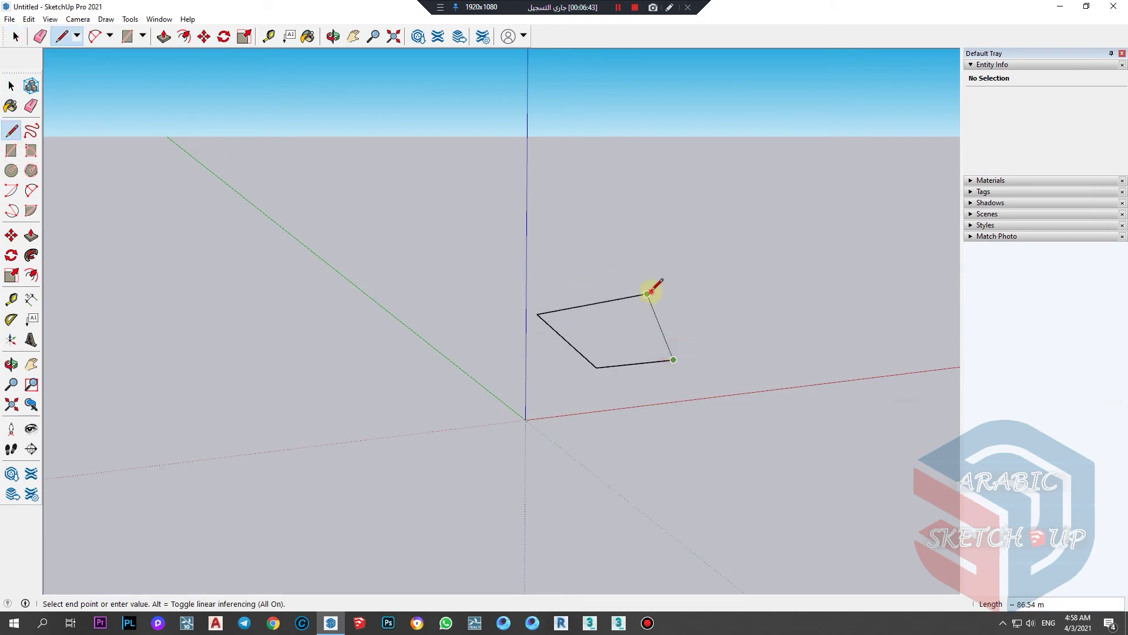
pyautogui.click(647, 294)
pyautogui.scroll(2, 712, 259)
# Select the four-sided face, check its area and tag in Entity Info, and collapse that section
pyautogui.click(11, 86)
pyautogui.click(549, 337)
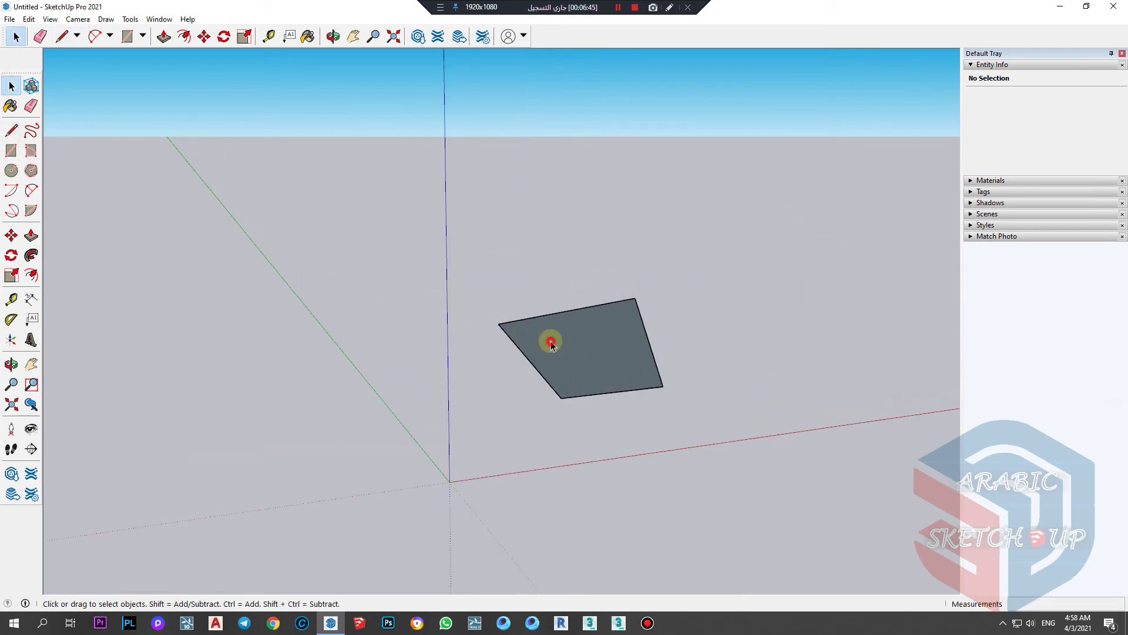
pyautogui.scroll(3, 713, 245)
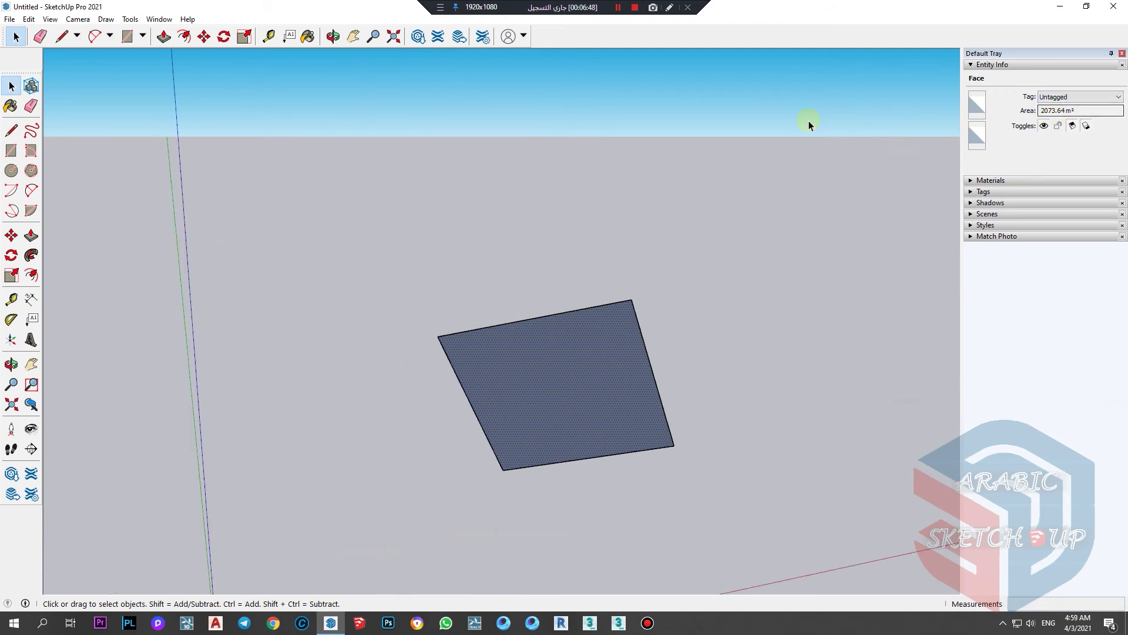
pyautogui.click(972, 64)
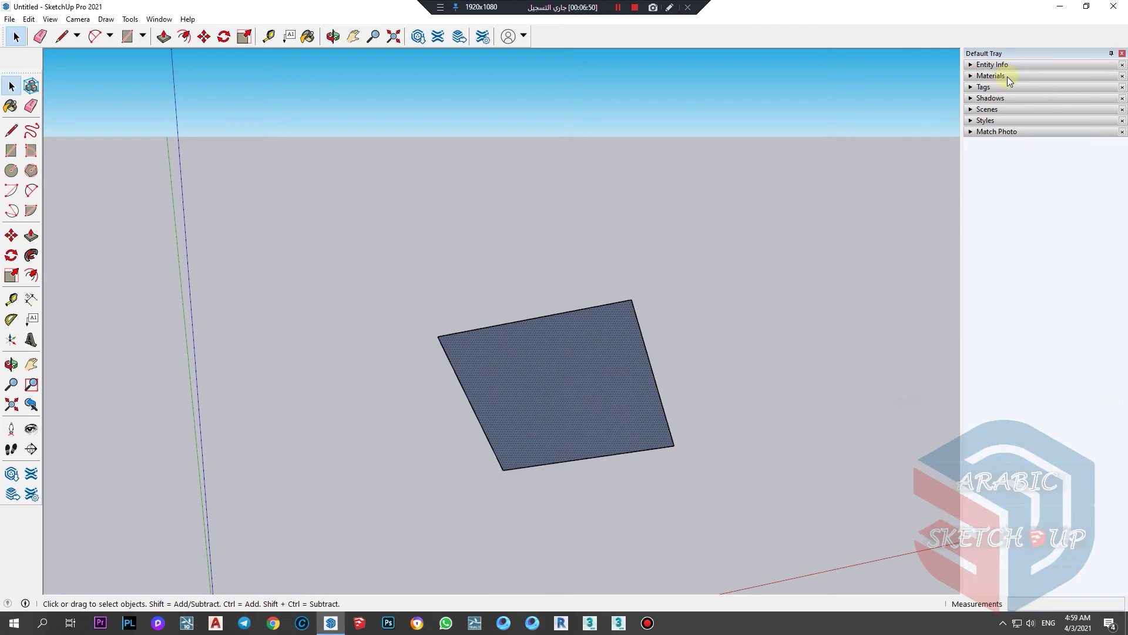
# Paint the four-sided face with the Stone Marble material from the Stone collection
pyautogui.click(1007, 77)
pyautogui.moveTo(581, 364); pyautogui.dragTo(115, 281, button='middle')
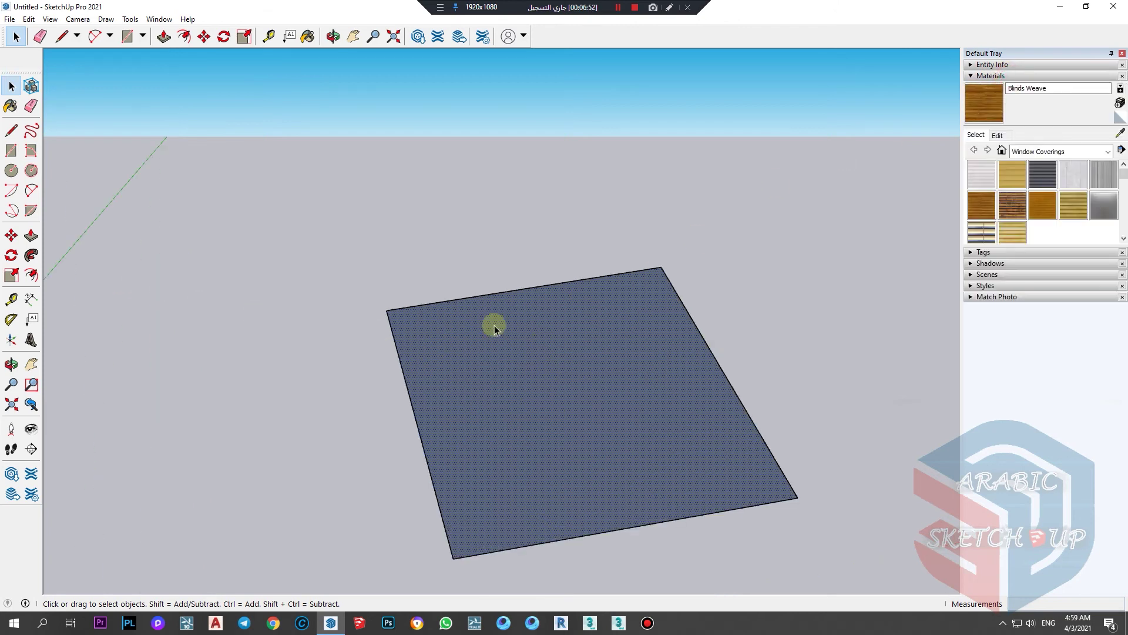
pyautogui.click(1090, 151)
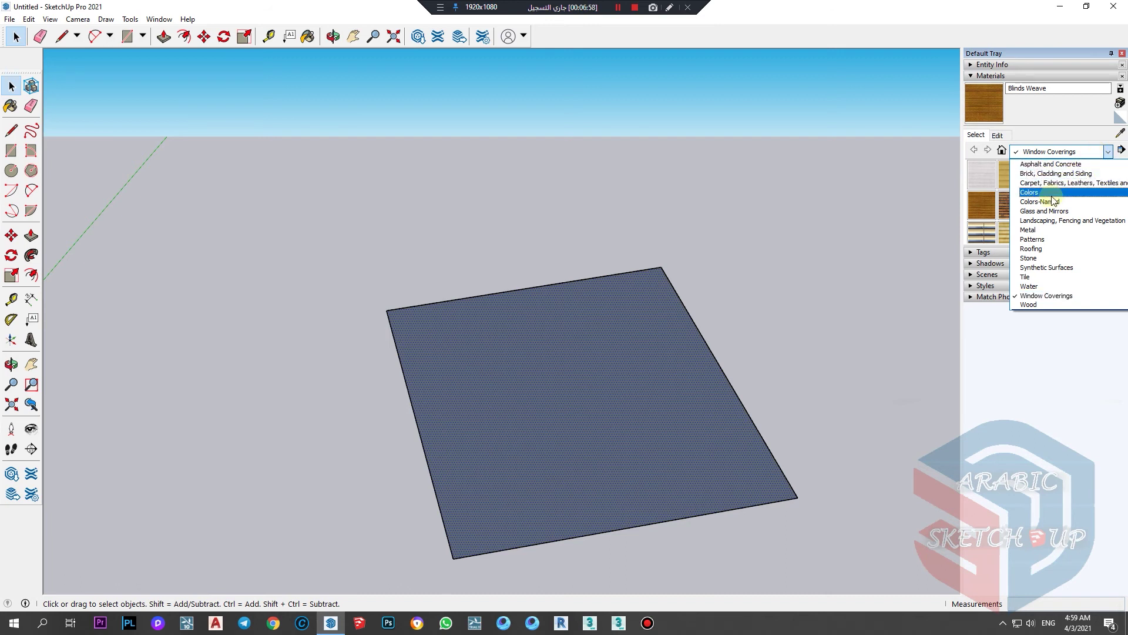
pyautogui.click(1047, 258)
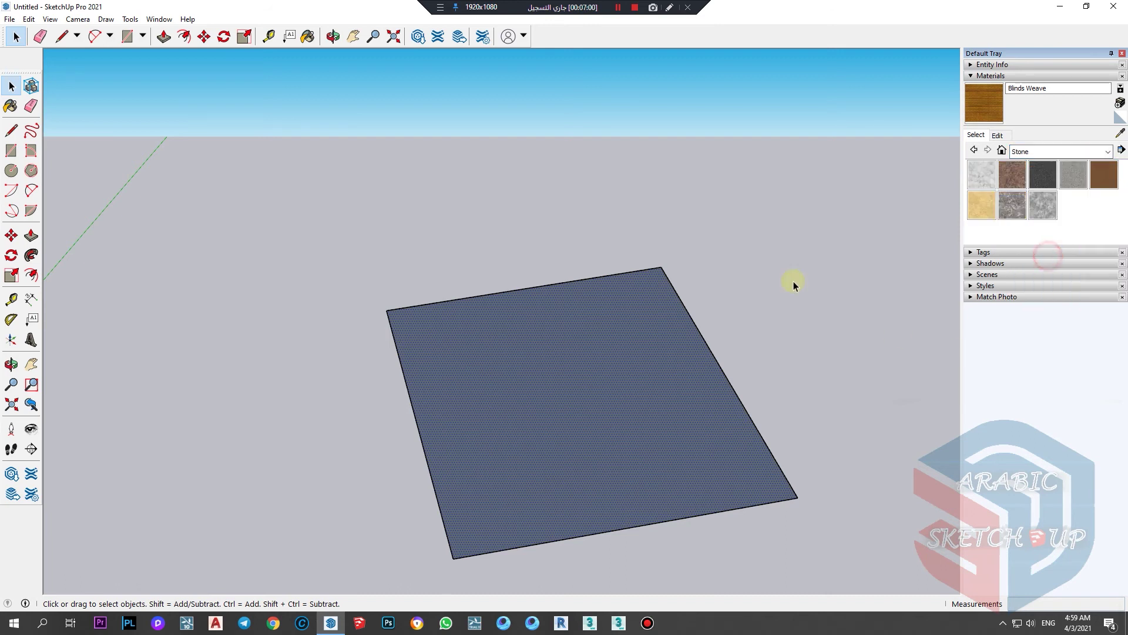
pyautogui.click(1018, 191)
pyautogui.click(662, 429)
pyautogui.scroll(2, 661, 432)
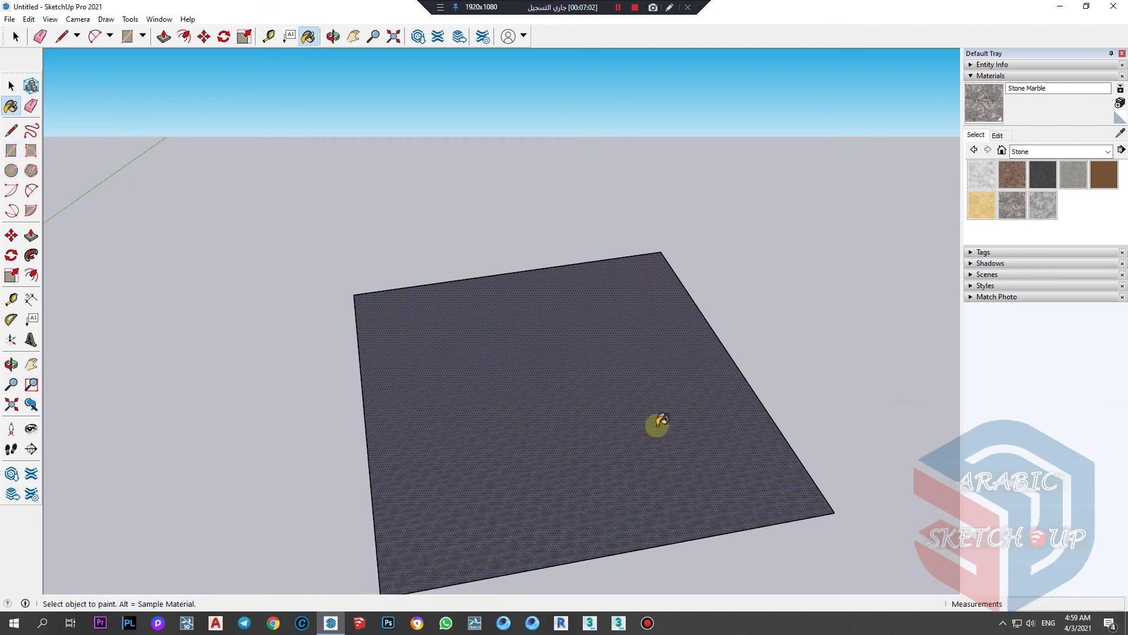
# Edit the Stone Marble material's colour to a magenta-purple tint with the Color Wheel picker
pyautogui.click(998, 136)
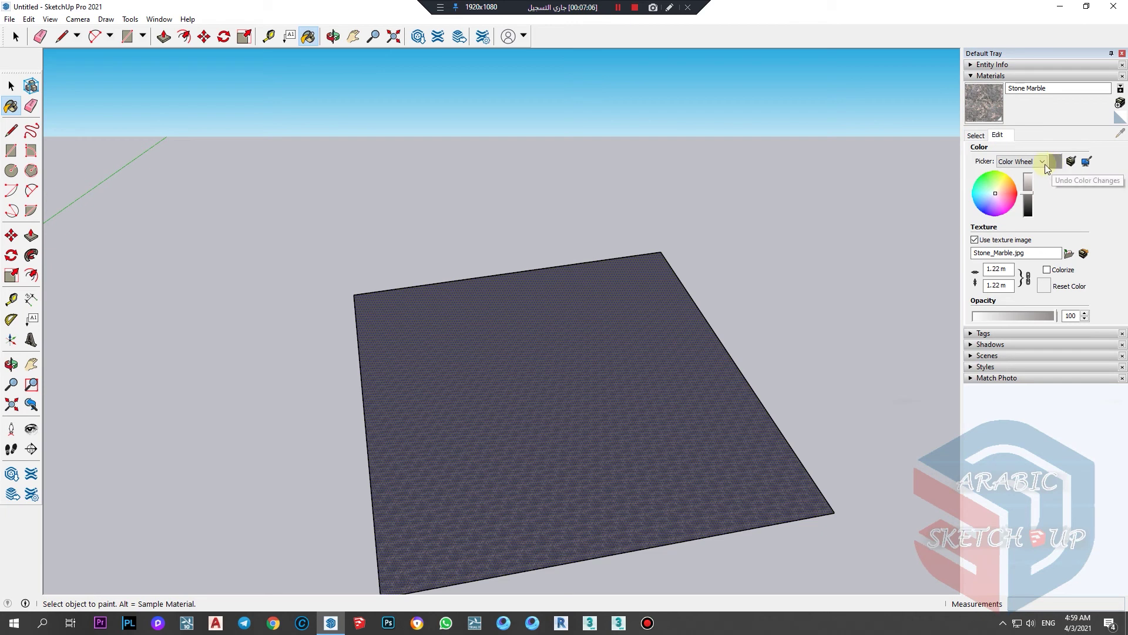
pyautogui.moveTo(1030, 176)
pyautogui.mouseDown()
pyautogui.moveTo(1037, 190)
pyautogui.moveTo(1022, 194)
pyautogui.mouseUp()
pyautogui.click(1004, 212)
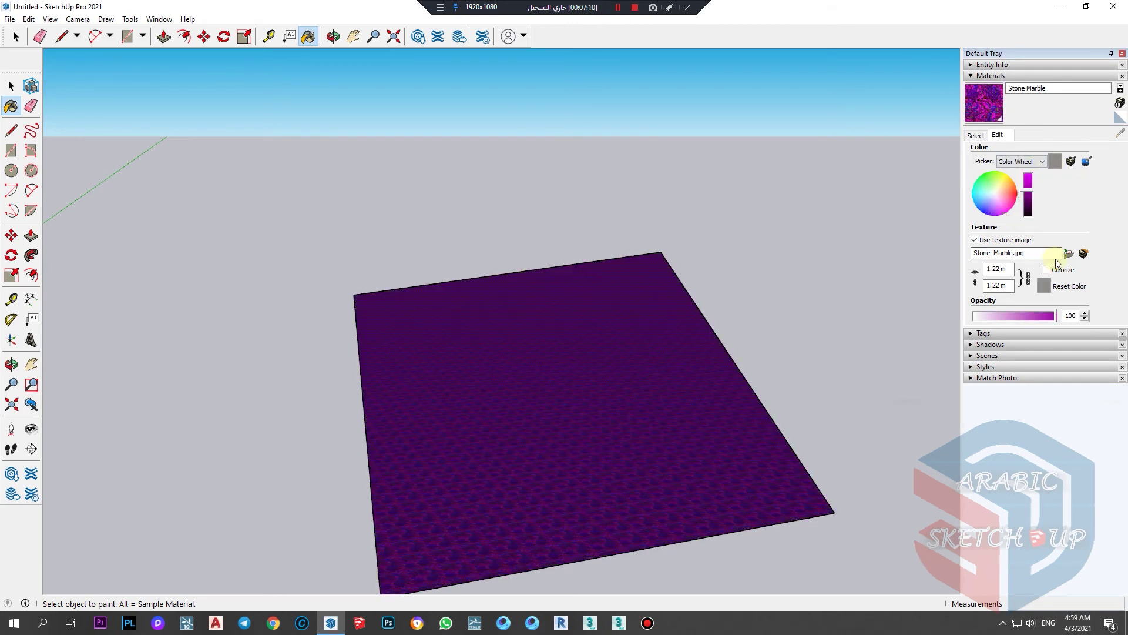
# View the image chooser for Stone Marble's texture, dismiss it, return to the Stone collection and orbit around the painted face
pyautogui.click(1069, 253)
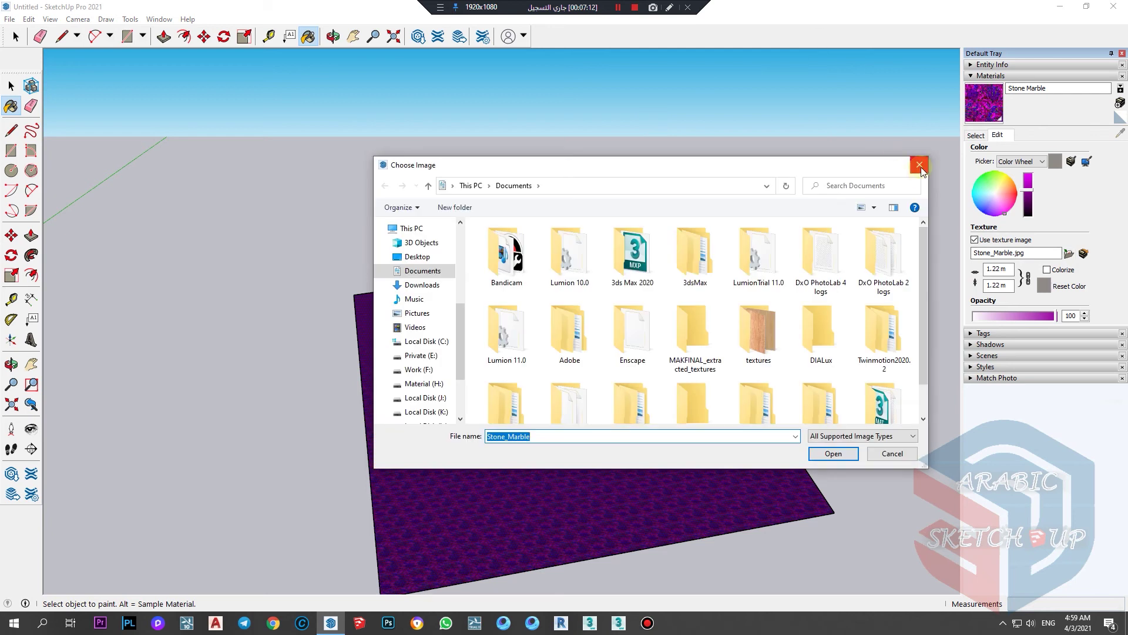
pyautogui.click(920, 166)
pyautogui.click(977, 135)
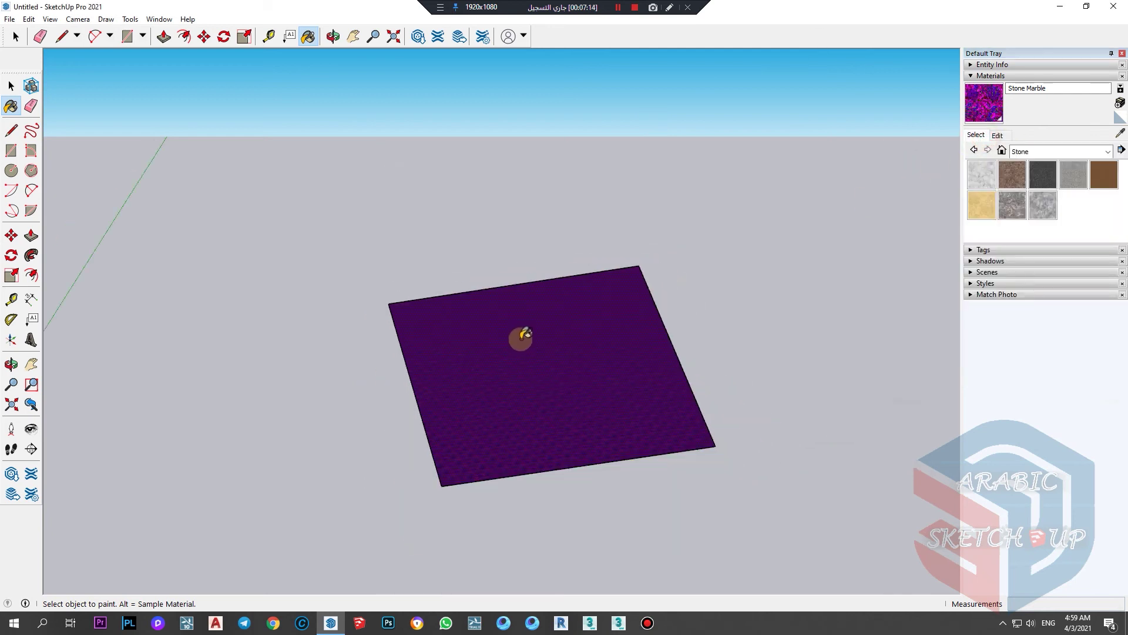
pyautogui.moveTo(521, 335); pyautogui.dragTo(937, 288, button='middle')
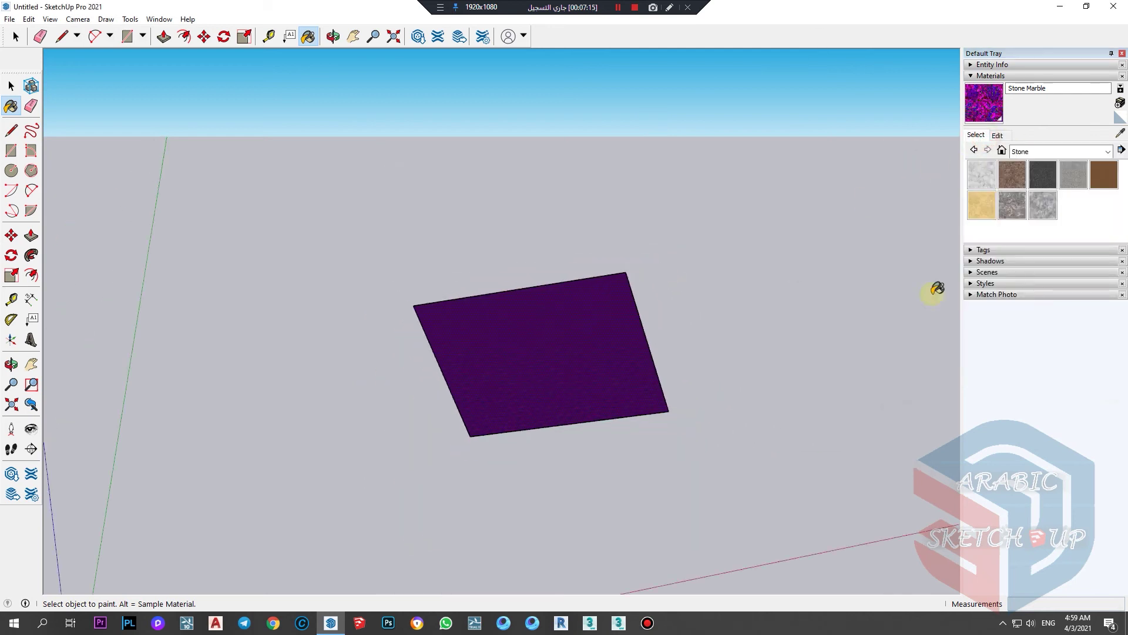
# Collapse the Materials section, expand Tags, and add a new tag with its default name as the current drawing tag
pyautogui.click(980, 76)
pyautogui.click(981, 88)
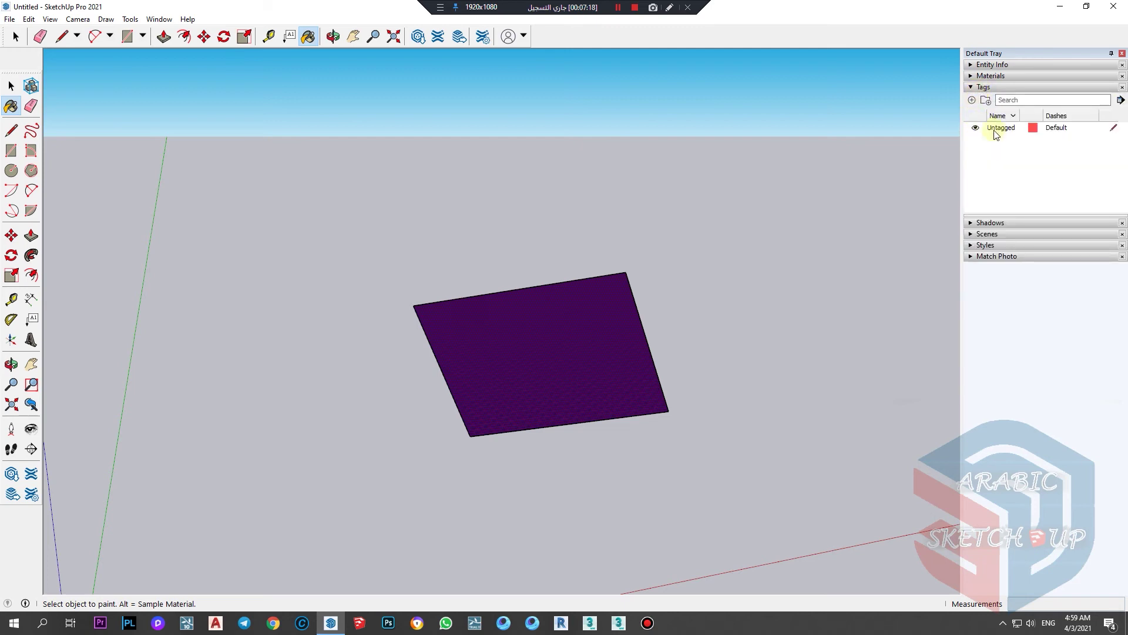
pyautogui.scroll(3, 585, 331)
pyautogui.click(12, 87)
pyautogui.moveTo(520, 388); pyautogui.dragTo(475, 435, button='middle')
pyautogui.scroll(-2, 540, 376)
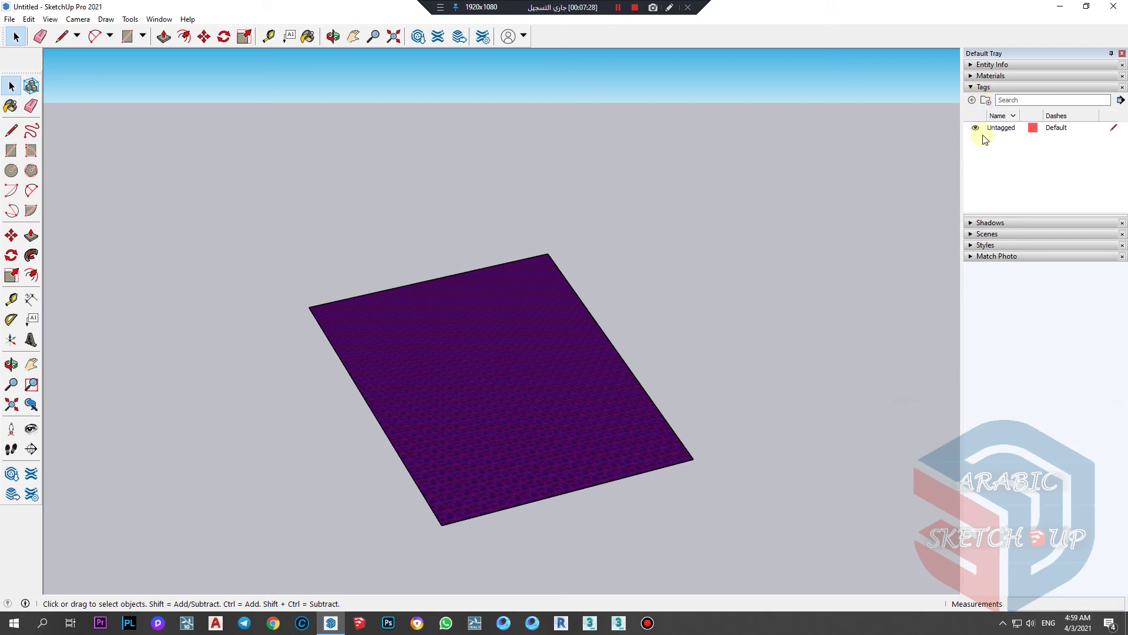
pyautogui.click(10, 150)
pyautogui.moveTo(735, 224); pyautogui.dragTo(783, 207, button='middle')
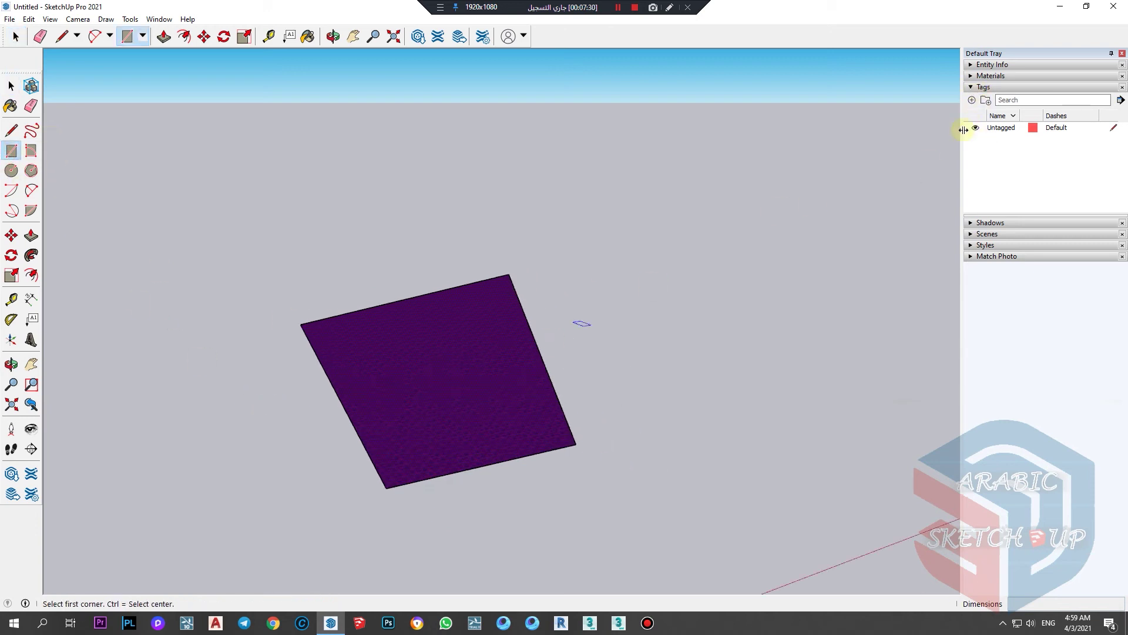
pyautogui.click(972, 100)
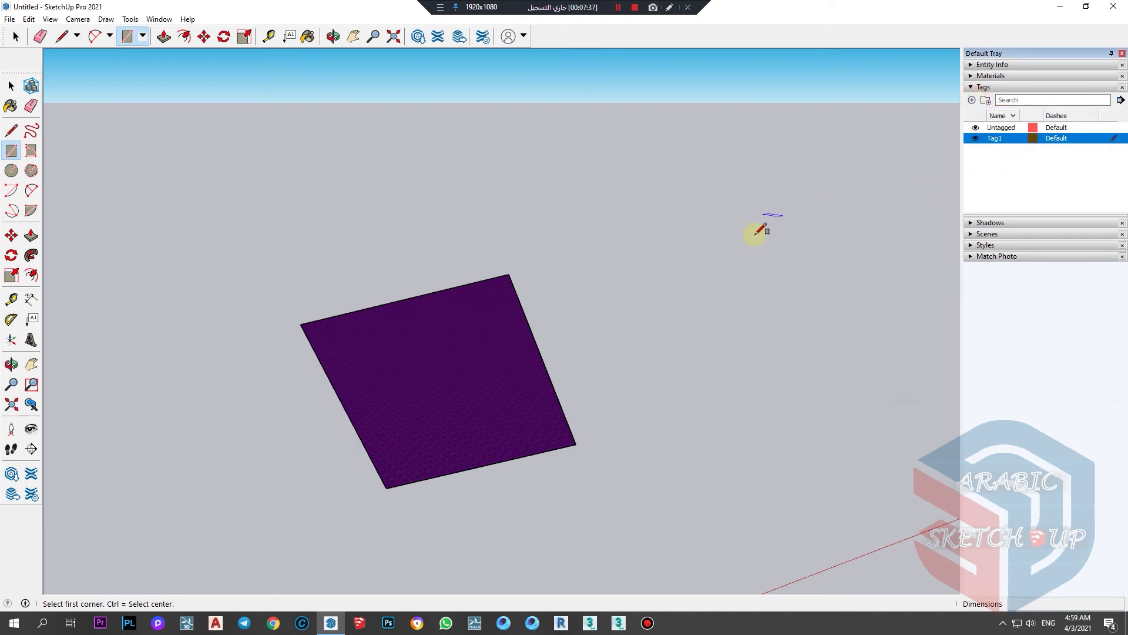
# Draw a rectangle of about 35 by 57.65 m beside the purple face on the new tag
pyautogui.click(661, 277)
pyautogui.click(751, 387)
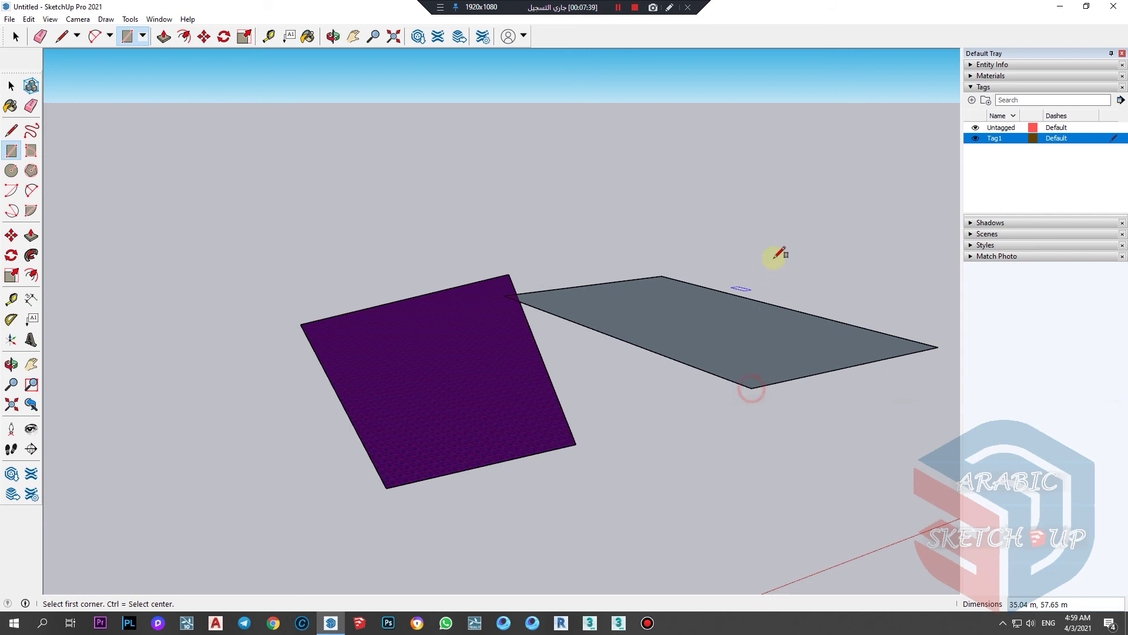
pyautogui.click(11, 84)
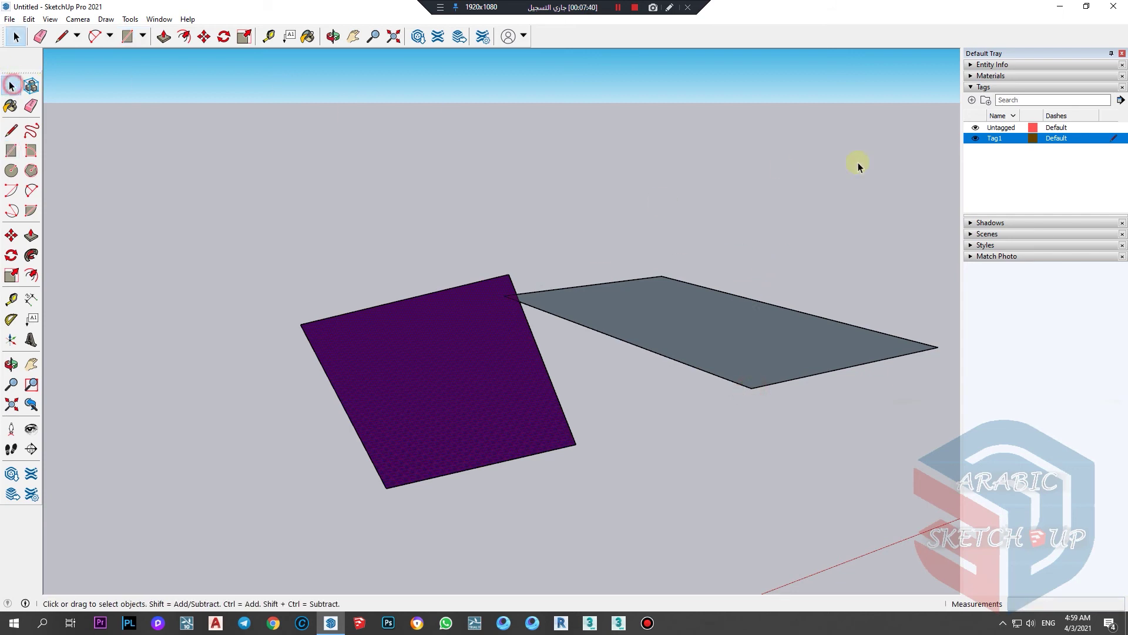
# Make Untagged the current tag again and hide Tag1 along with its rectangle
pyautogui.click(1112, 129)
pyautogui.click(978, 139)
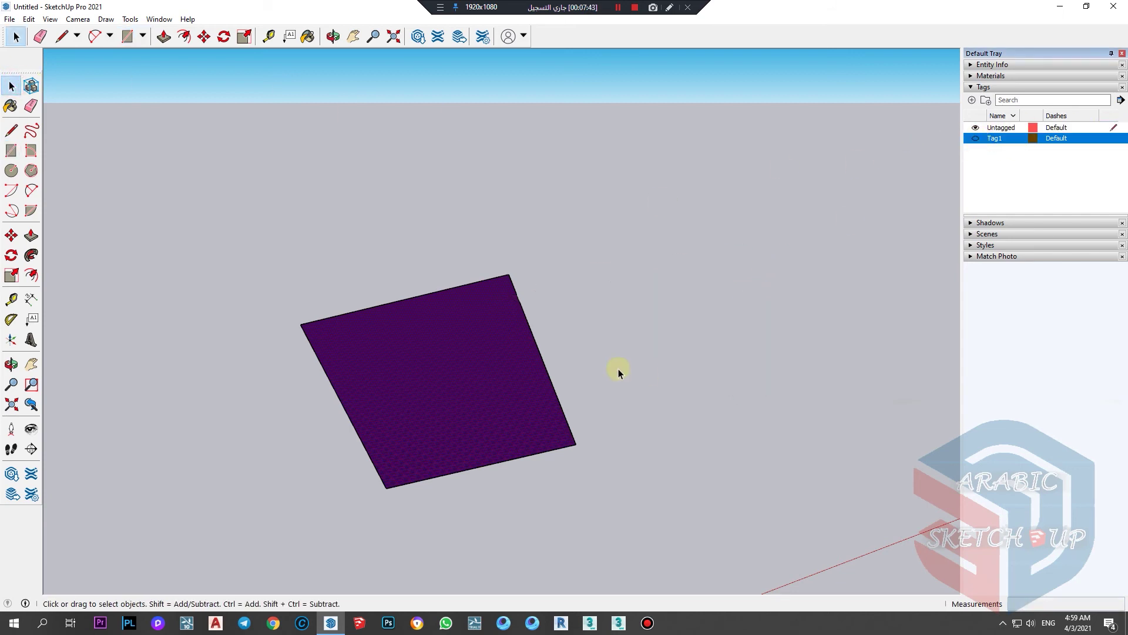
pyautogui.moveTo(626, 376); pyautogui.dragTo(604, 372, button='middle')
pyautogui.press('o')
pyautogui.moveTo(587, 394); pyautogui.dragTo(372, 417)
pyautogui.press('space')
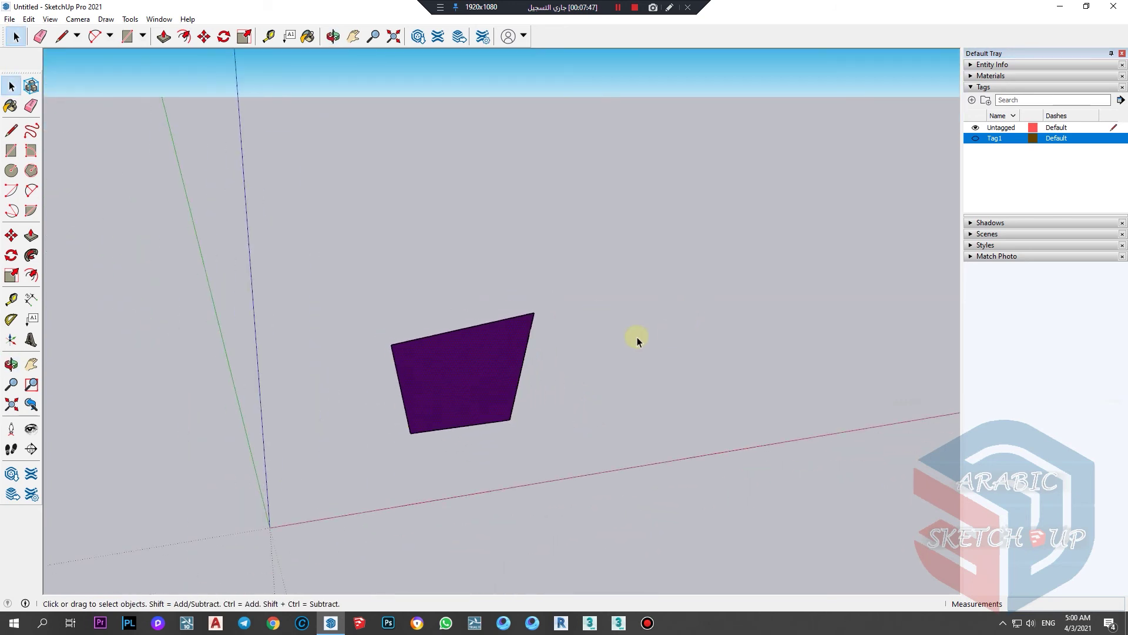
pyautogui.moveTo(637, 336); pyautogui.dragTo(415, 378, button='middle')
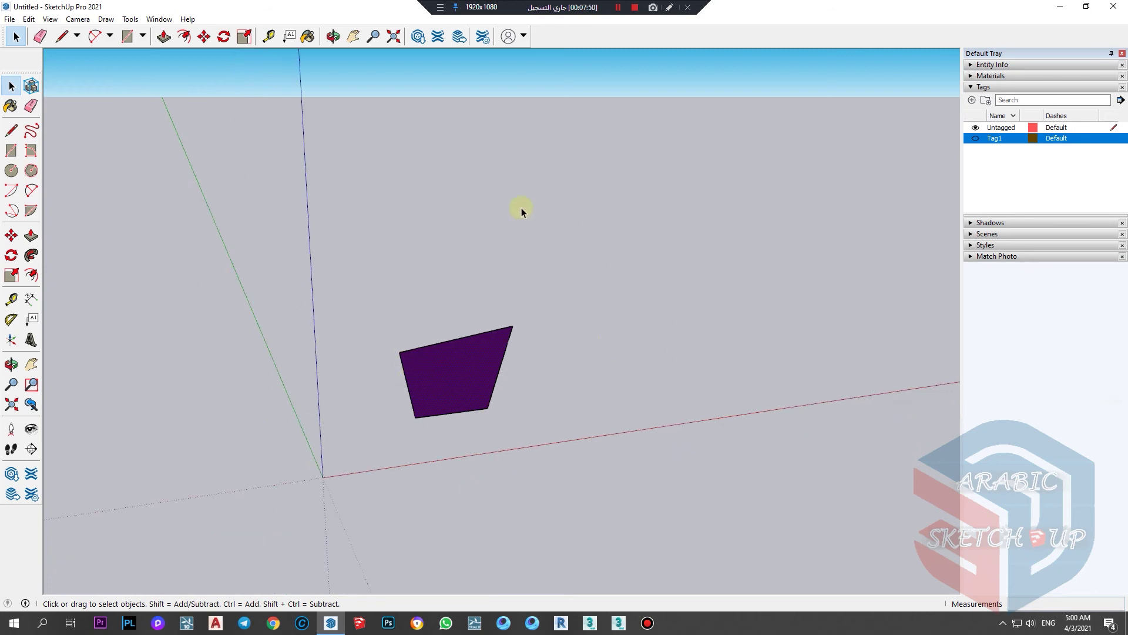
# Expand the Shadows settings and push/pull the purple four-sided face upward about 38.47 m into a block
pyautogui.click(990, 223)
pyautogui.moveTo(526, 385); pyautogui.dragTo(432, 389, button='middle')
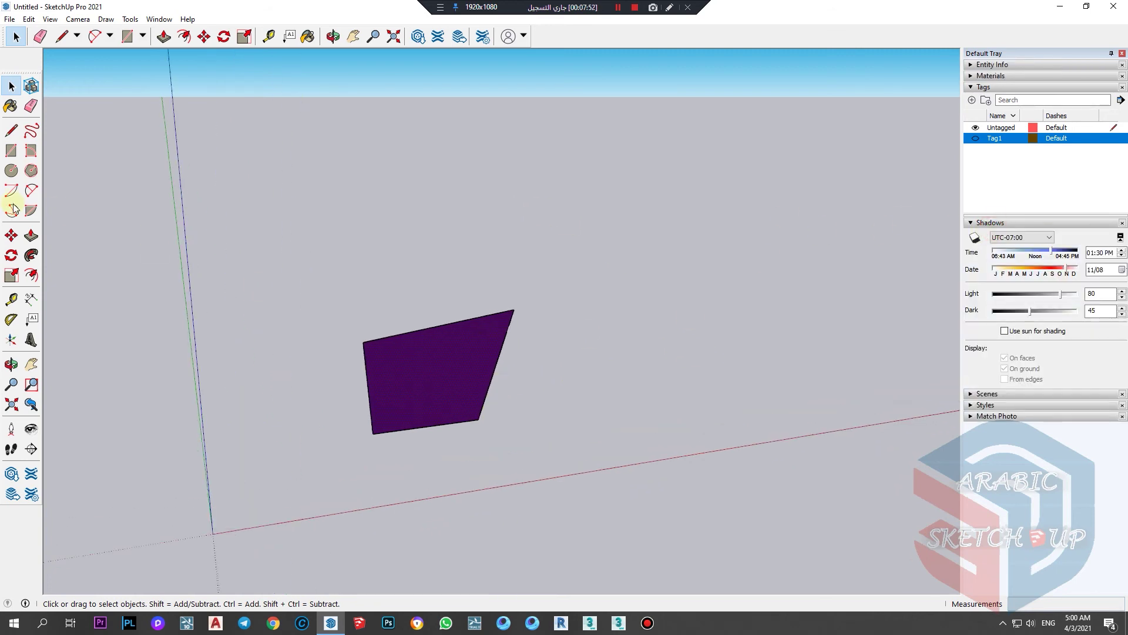
pyautogui.click(32, 234)
pyautogui.moveTo(449, 340); pyautogui.dragTo(460, 191)
pyautogui.moveTo(460, 191); pyautogui.dragTo(529, 388, button='middle')
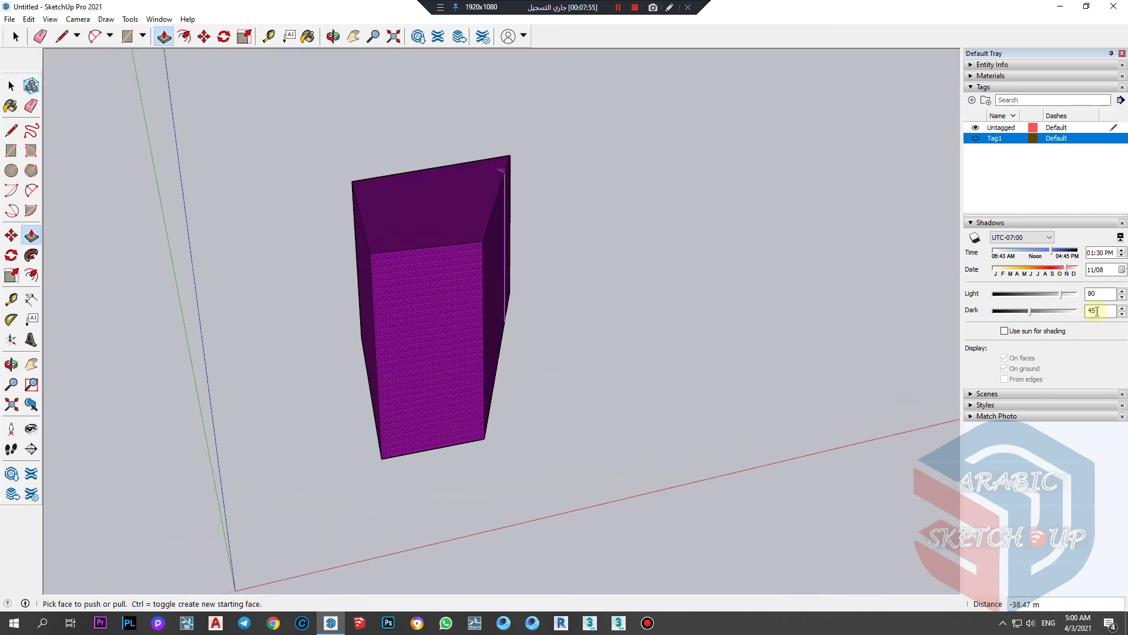
# Turn on shadows for the block, adjust the shadow sliders, and collapse the Shadows settings
pyautogui.click(975, 237)
pyautogui.moveTo(1056, 256); pyautogui.dragTo(1039, 308)
pyautogui.click(982, 222)
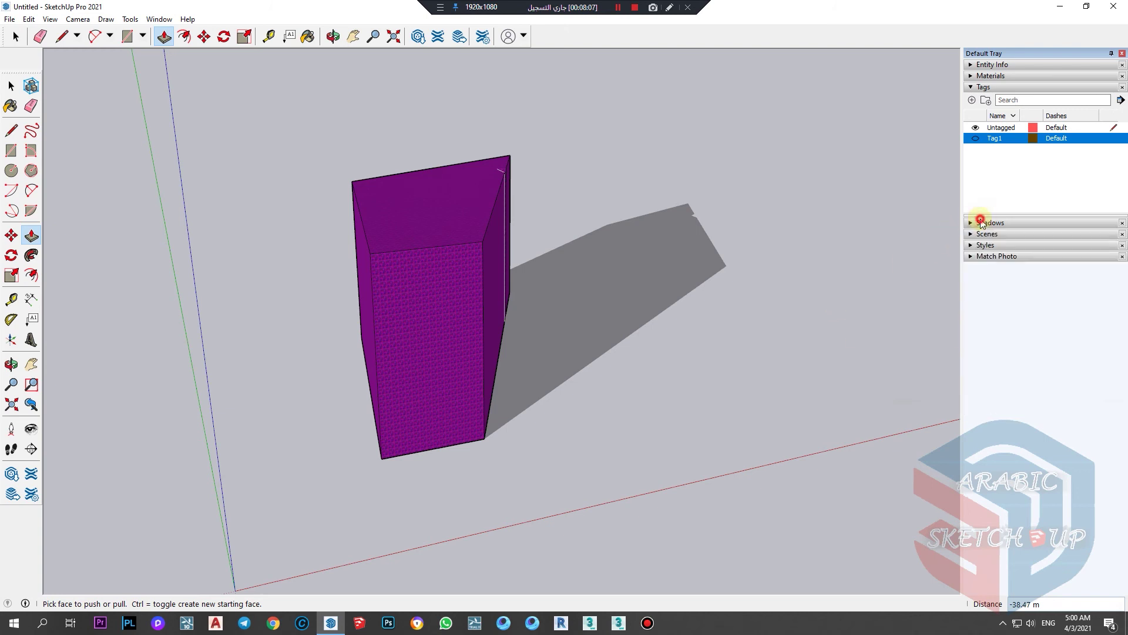
# Expand Scenes and add a first scene of the block and its shadow, saving the style changes as a new style
pyautogui.click(990, 234)
pyautogui.scroll(-2, 552, 391)
pyautogui.moveTo(546, 405); pyautogui.dragTo(517, 352, button='middle')
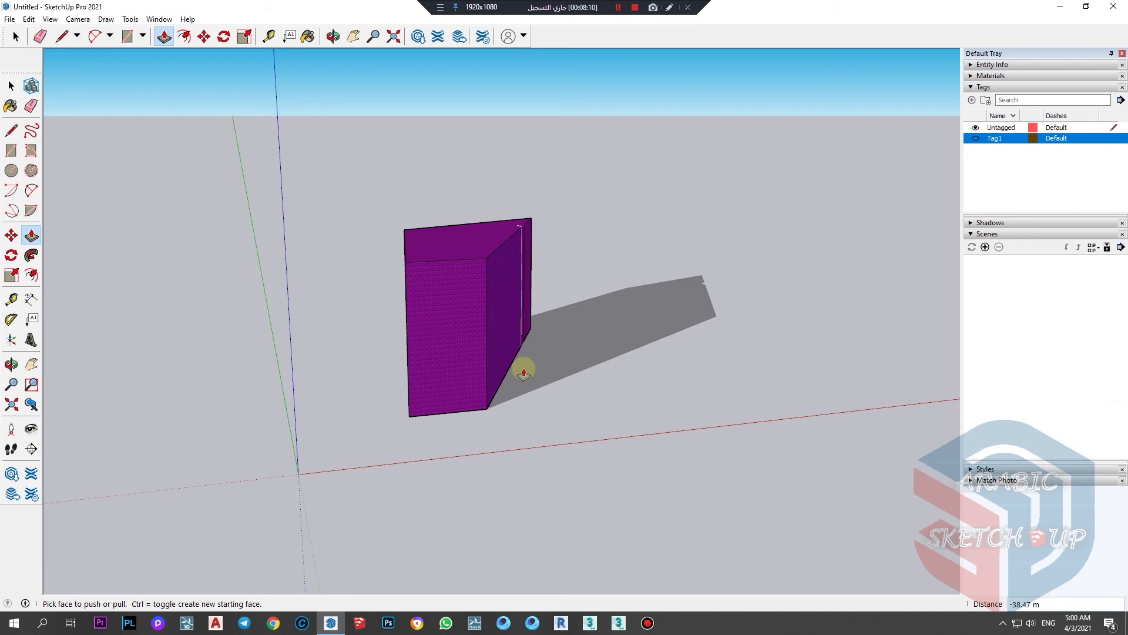
pyautogui.moveTo(494, 284); pyautogui.dragTo(396, 348, button='middle')
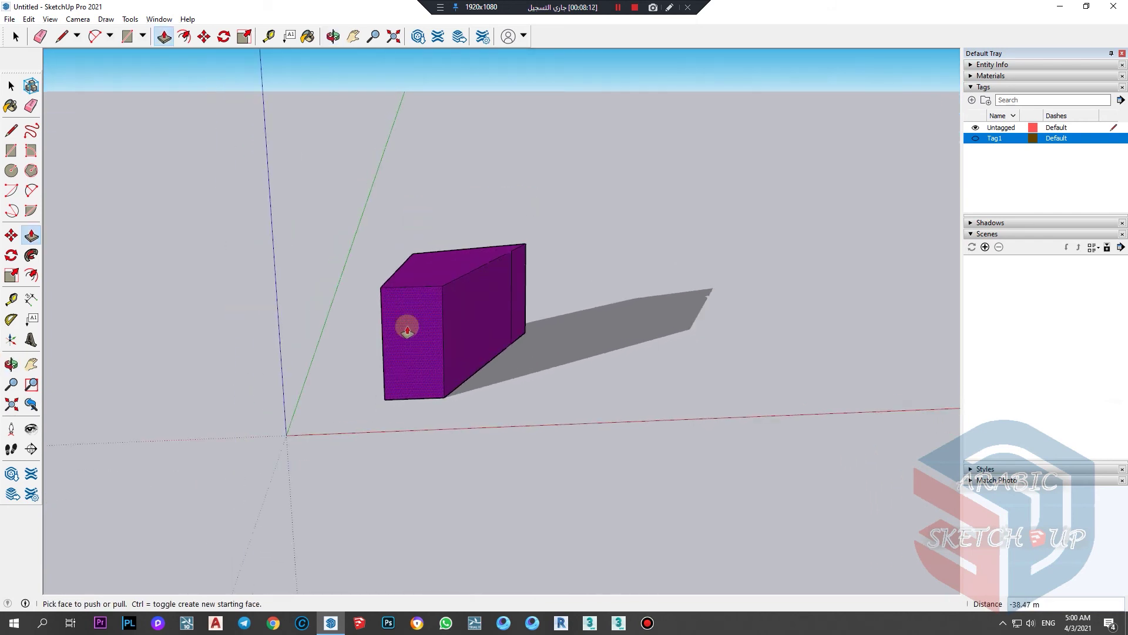
pyautogui.click(985, 247)
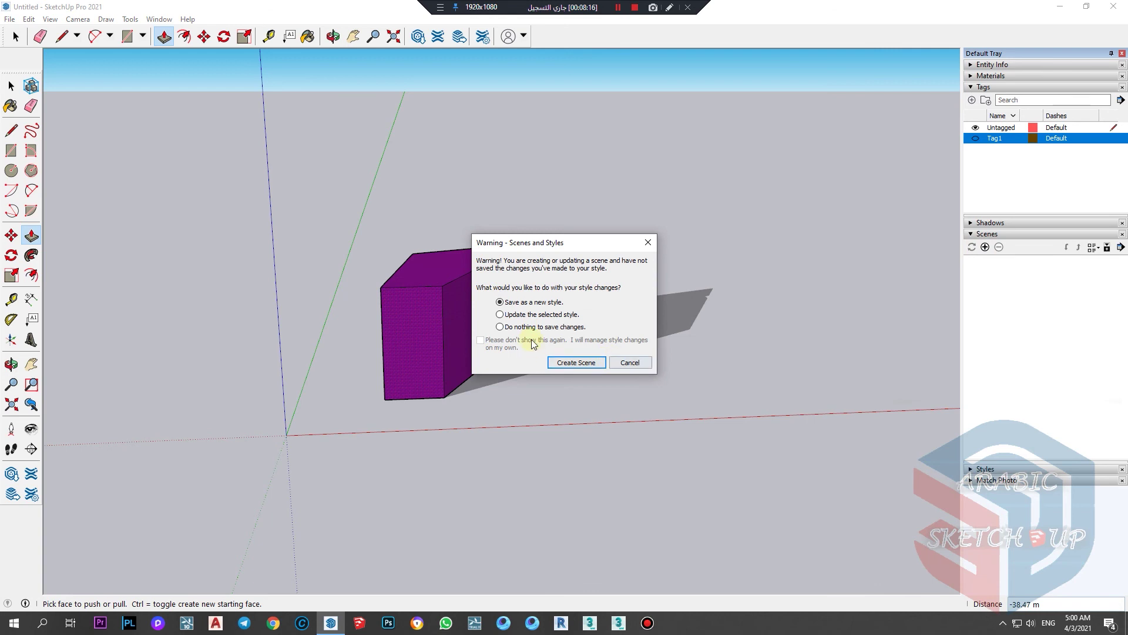
pyautogui.click(564, 362)
# Add two more scenes of the block, each from a different viewing angle
pyautogui.moveTo(504, 322); pyautogui.dragTo(486, 307, button='middle')
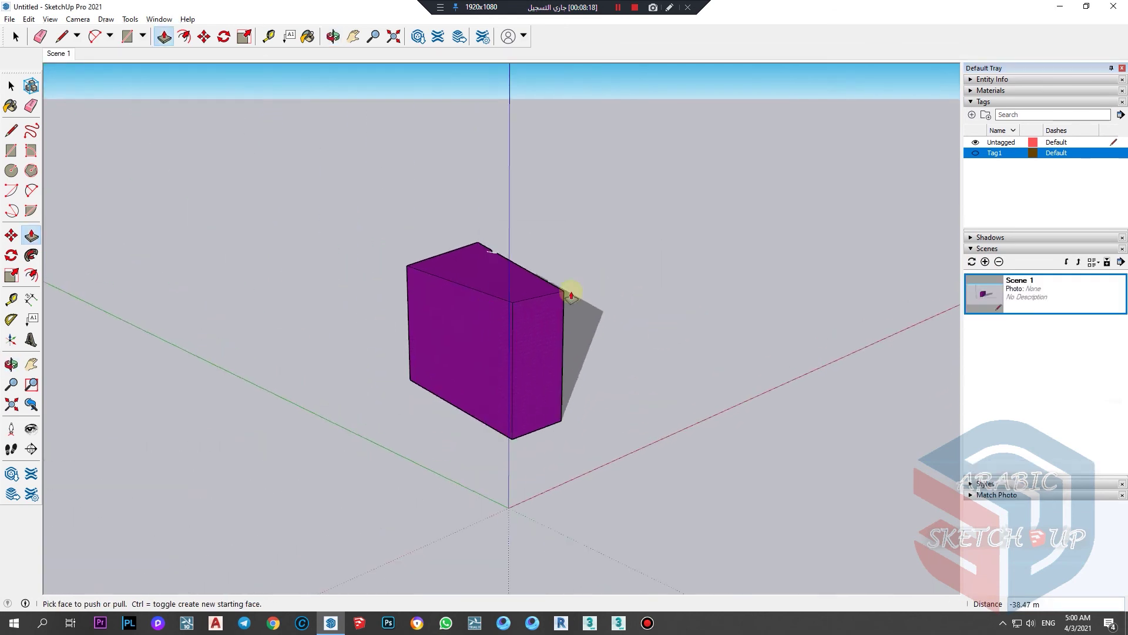
pyautogui.click(985, 261)
pyautogui.moveTo(844, 322); pyautogui.dragTo(390, 307, button='middle')
pyautogui.click(986, 262)
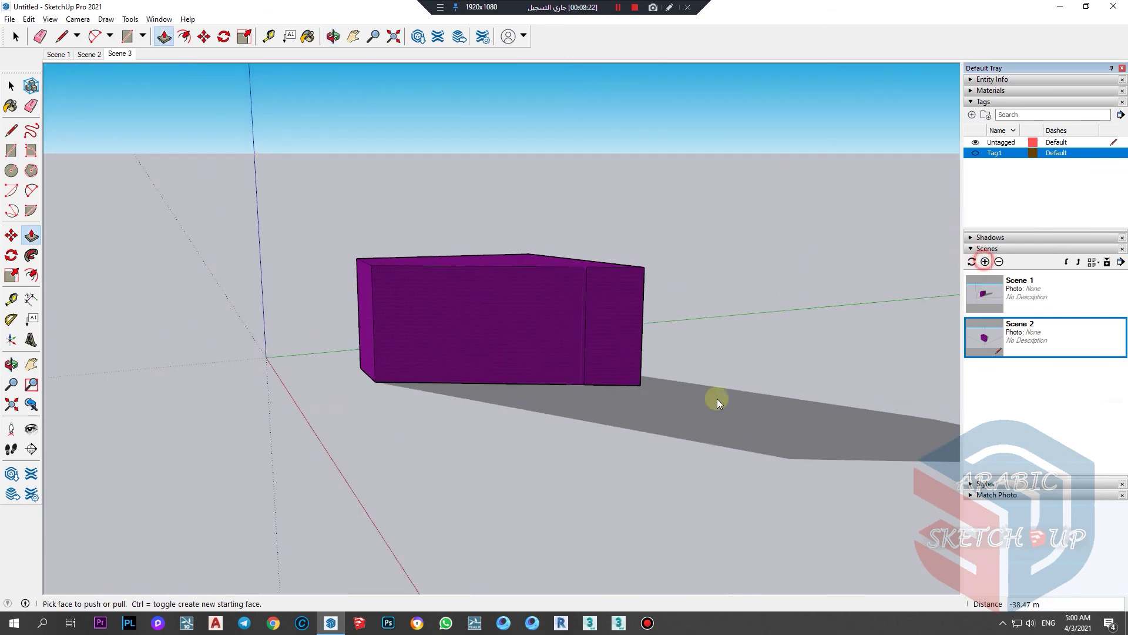
# Play through Scene 1, Scene 2 and Scene 3, and return to Scene 1 to compare the saved views
pyautogui.click(11, 86)
pyautogui.click(1056, 289)
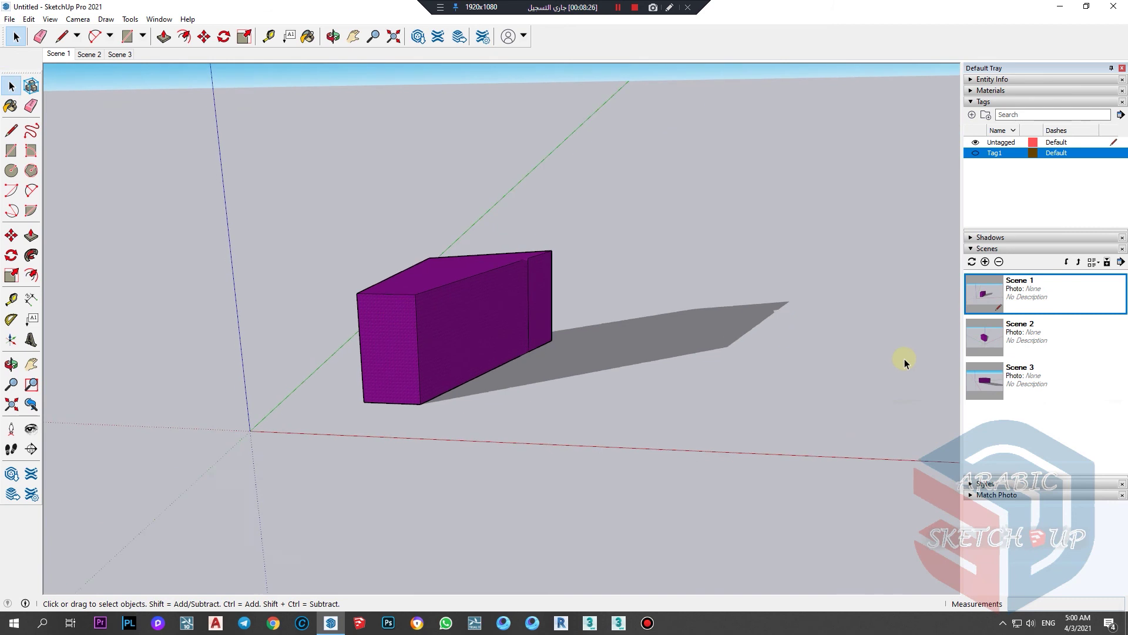
pyautogui.click(89, 54)
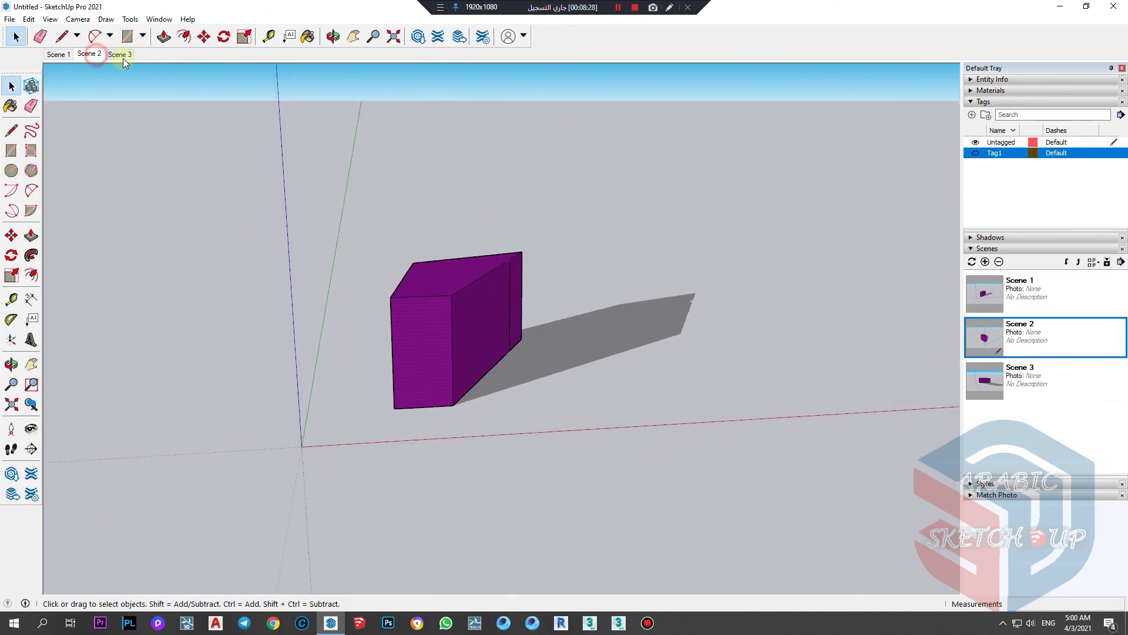
pyautogui.click(117, 54)
pyautogui.click(59, 54)
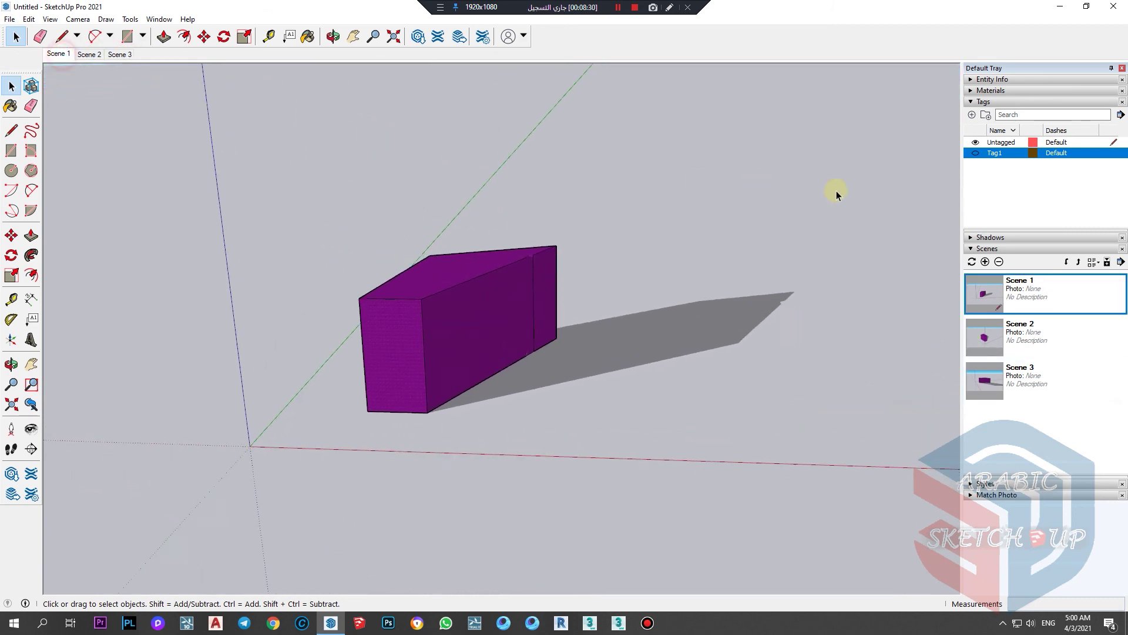
# Collapse Scenes, expand Styles, and examine the current style's Mix options and Background settings
pyautogui.click(973, 248)
pyautogui.click(1010, 261)
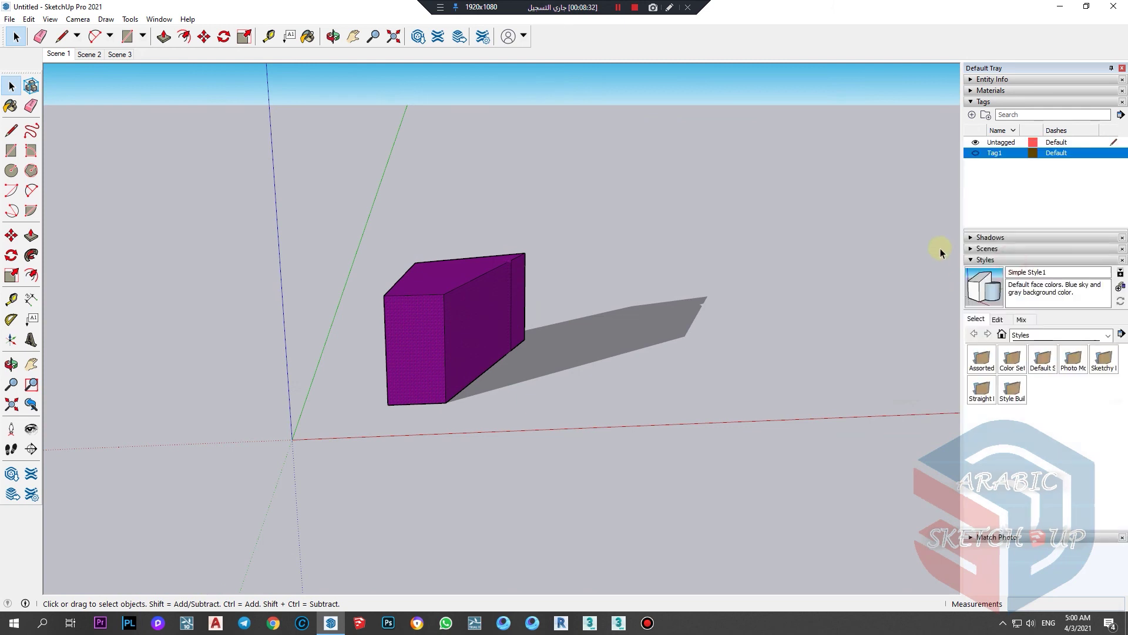
pyautogui.moveTo(562, 231); pyautogui.dragTo(471, 323, button='middle')
pyautogui.middleClick(408, 282)
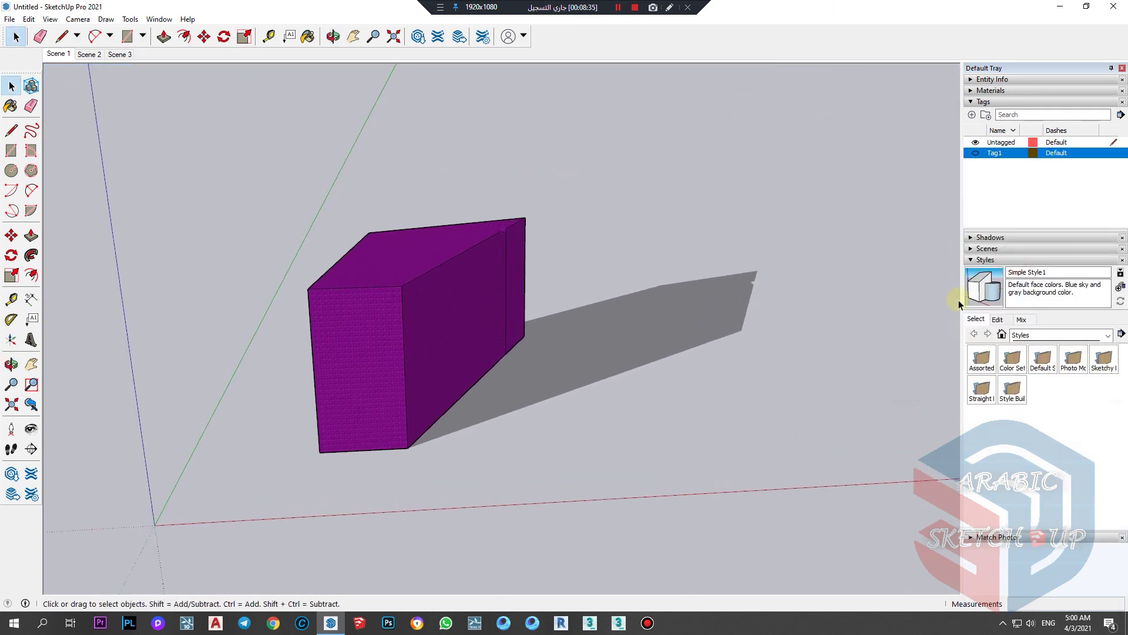
pyautogui.click(995, 320)
pyautogui.click(1021, 319)
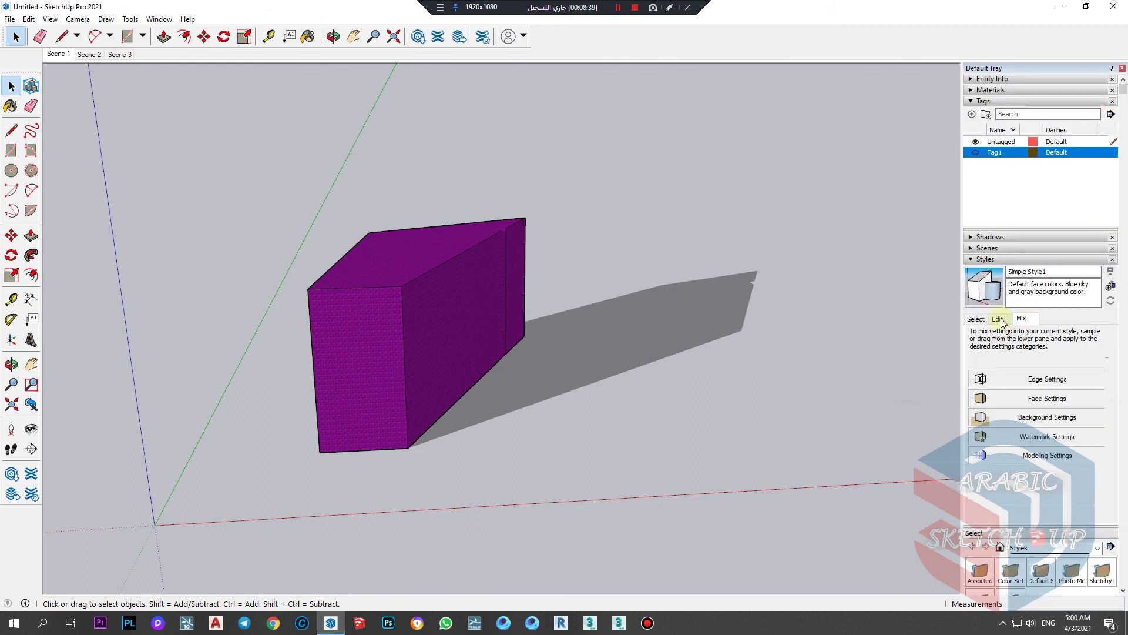
pyautogui.click(997, 319)
pyautogui.click(1004, 335)
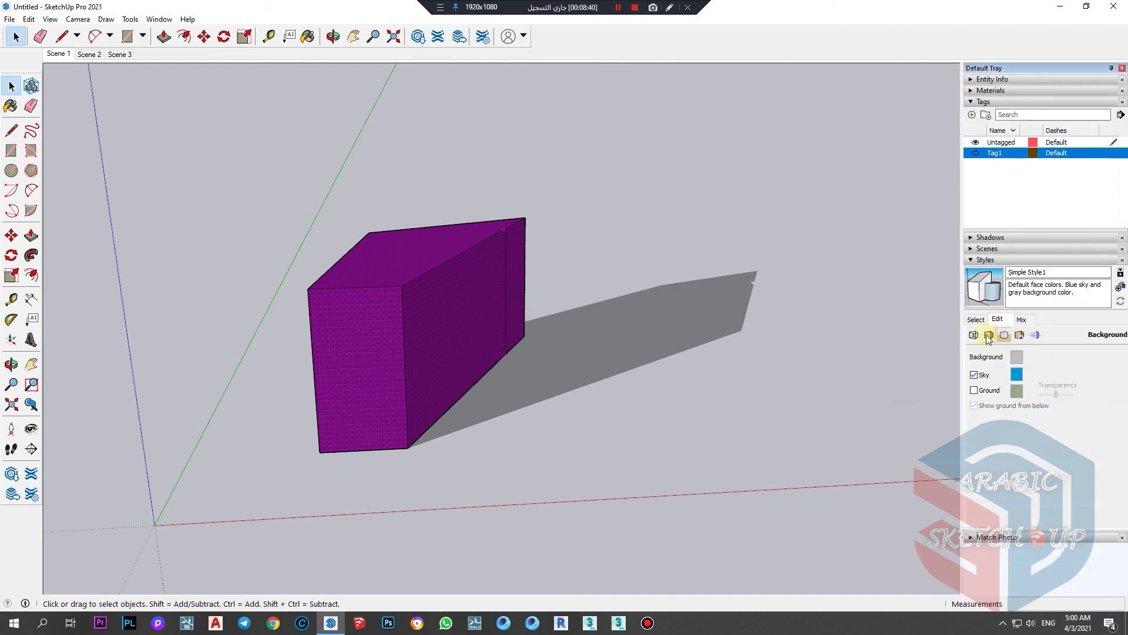
# Try the Hidden Line, Wireframe and Shaded face styles on the block, and return to Shaded with Textures
pyautogui.click(989, 335)
pyautogui.click(990, 399)
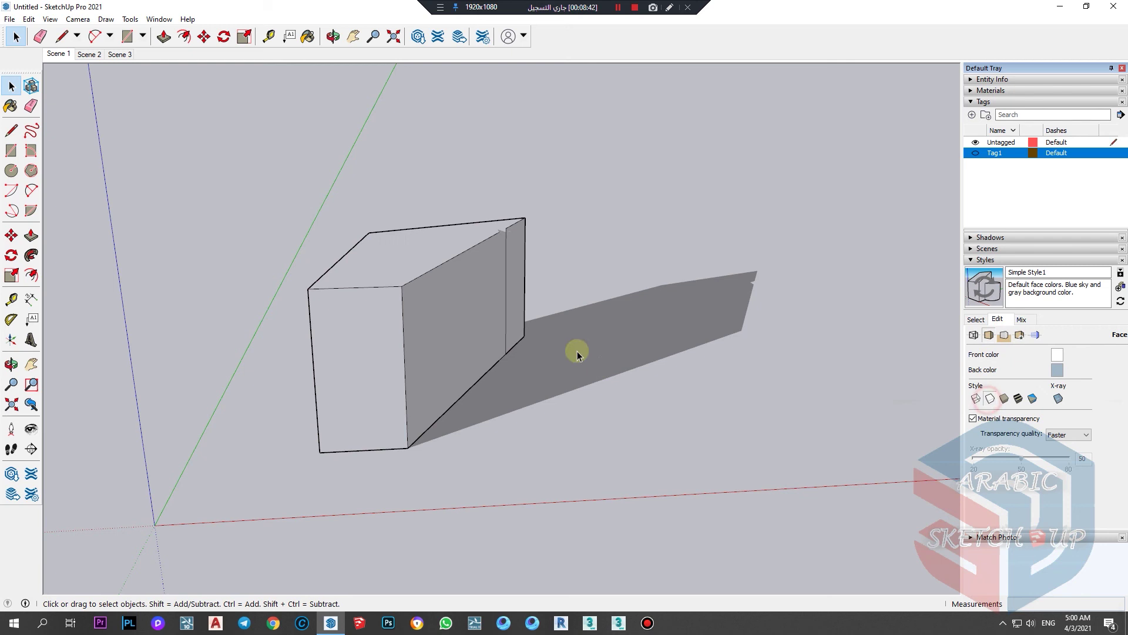
pyautogui.click(978, 400)
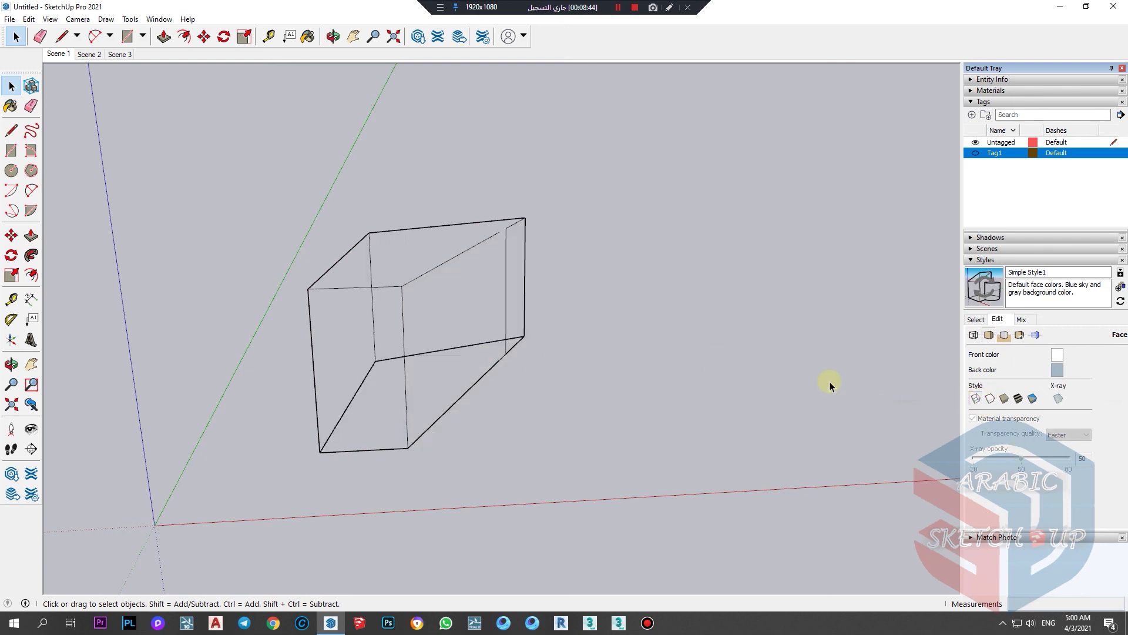
pyautogui.click(1005, 399)
pyautogui.click(1019, 399)
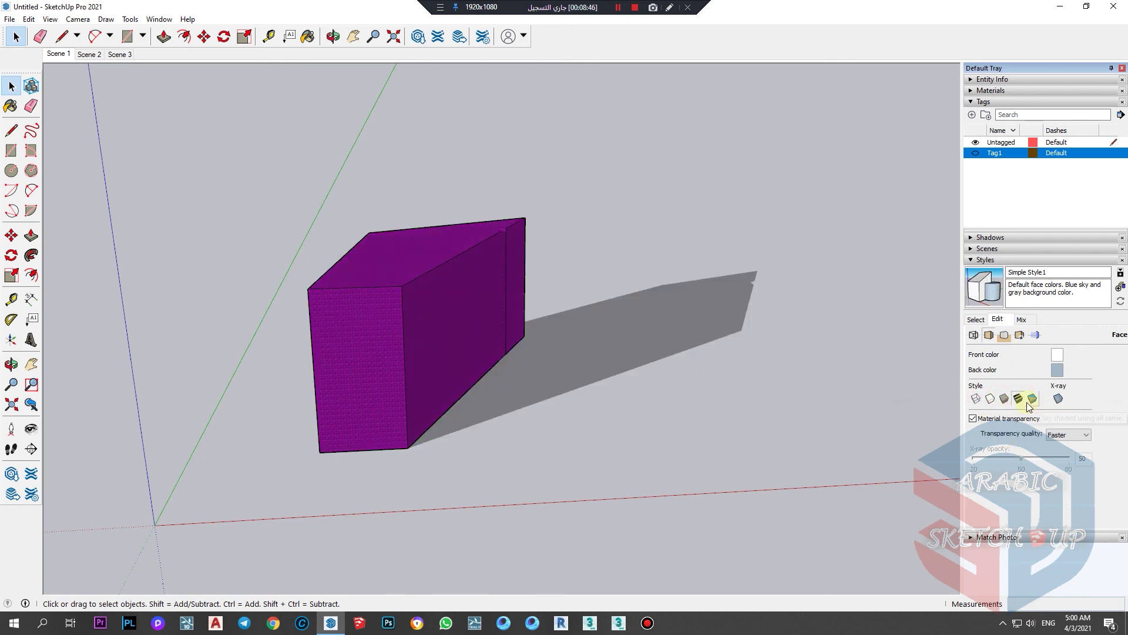
# Collapse Styles, look over the Match Photo options, and collapse that section
pyautogui.click(980, 259)
pyautogui.click(1001, 274)
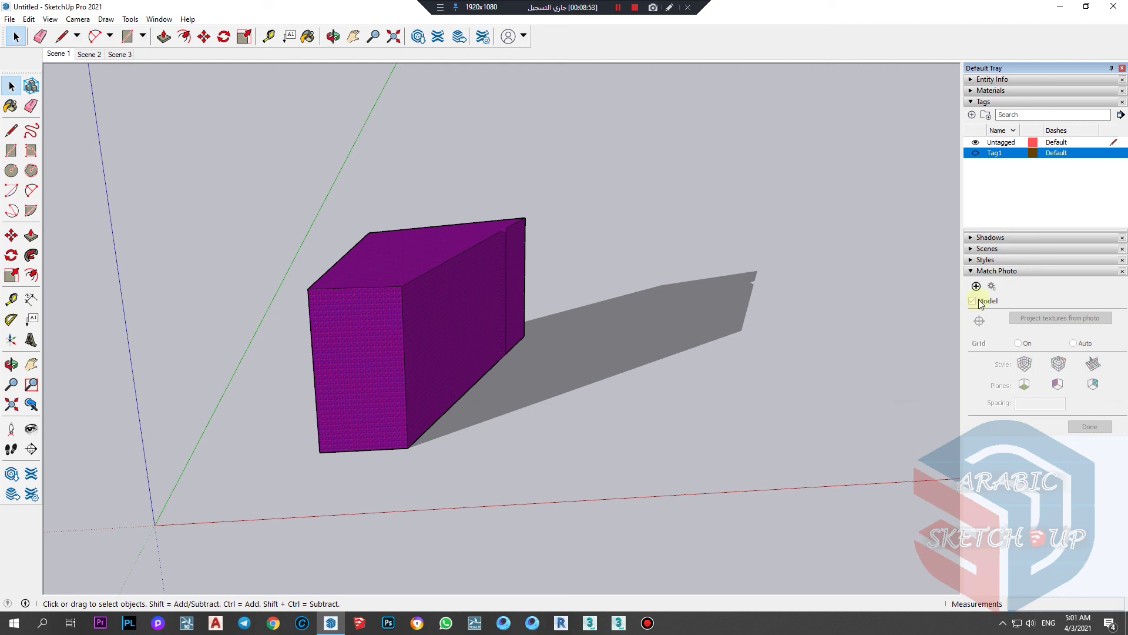
pyautogui.click(992, 274)
pyautogui.scroll(-3, 415, 398)
pyautogui.moveTo(416, 398); pyautogui.dragTo(575, 320, button='middle')
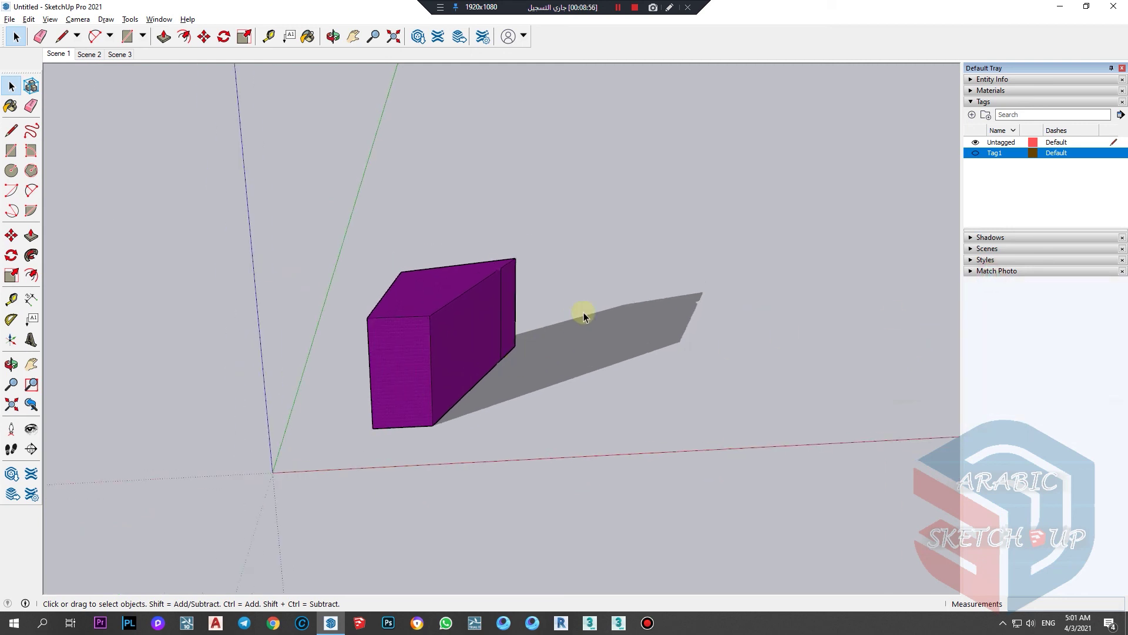
pyautogui.scroll(3, 547, 370)
pyautogui.moveTo(556, 384); pyautogui.dragTo(601, 392, button='middle')
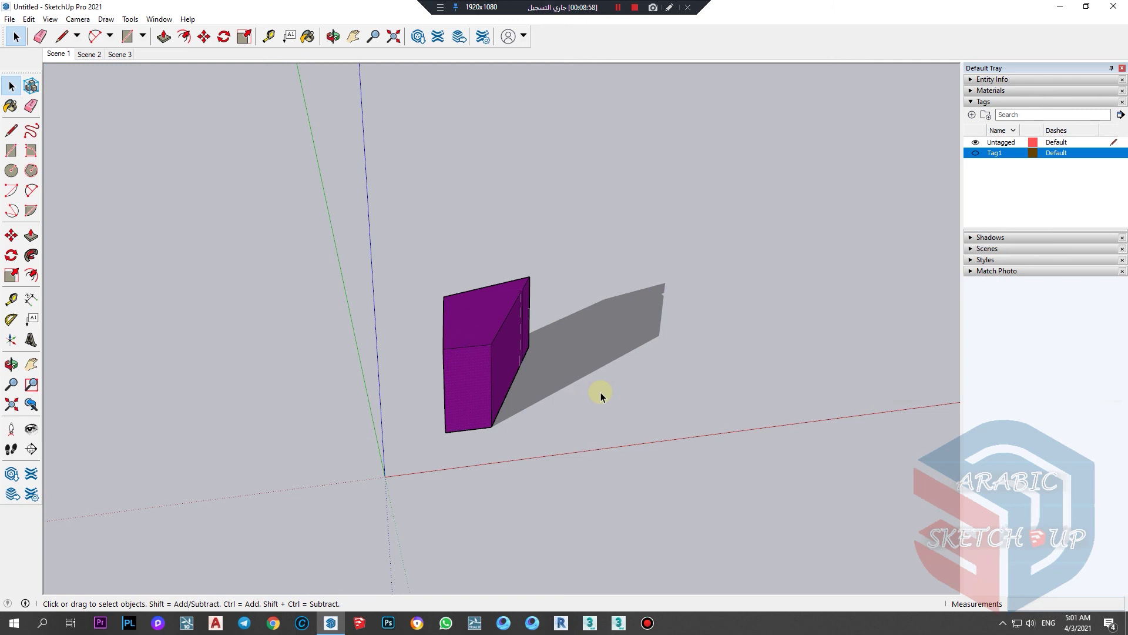
pyautogui.press('l')
pyautogui.press('space')
pyautogui.scroll(-3, 523, 142)
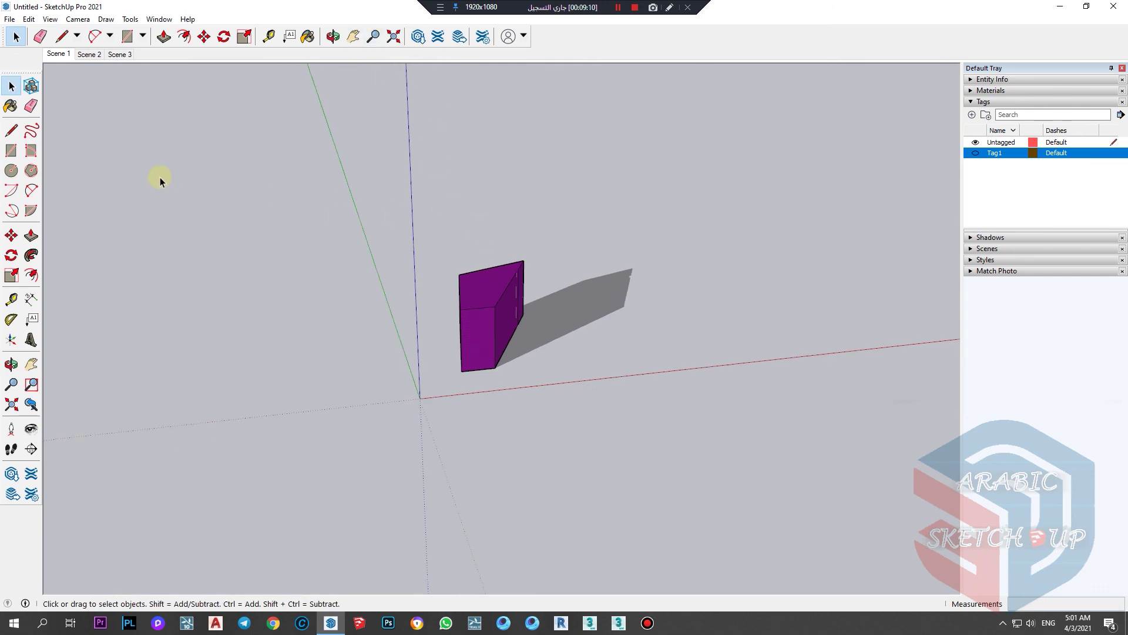
# Erase the edge shared by the block's top and side faces with the Eraser to remove both faces
pyautogui.click(39, 36)
pyautogui.click(536, 280)
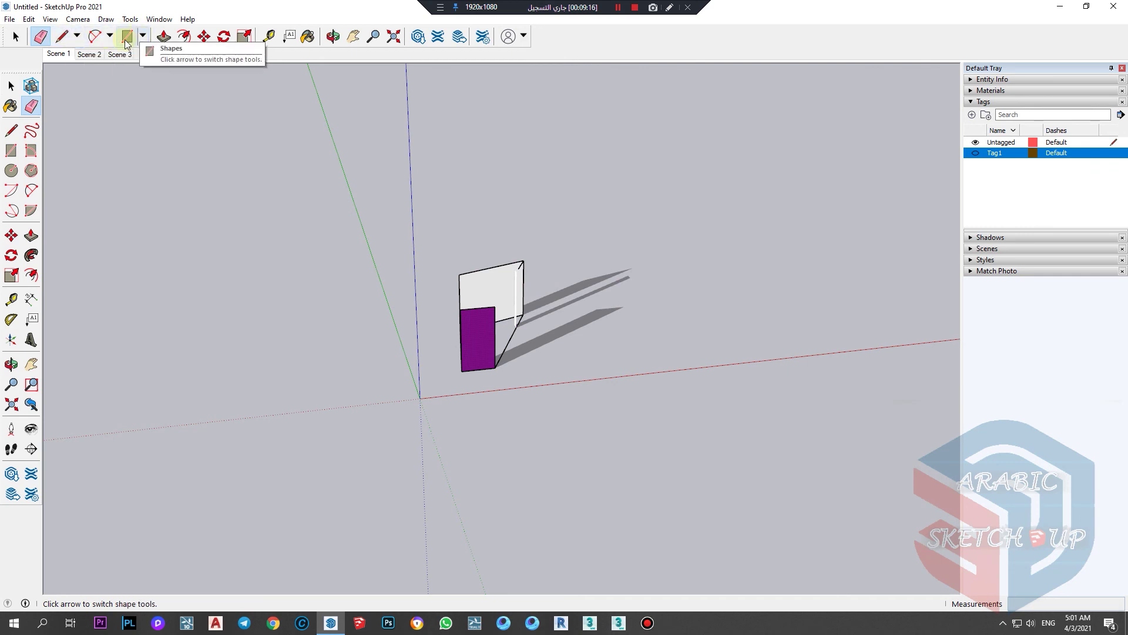
pyautogui.click(142, 36)
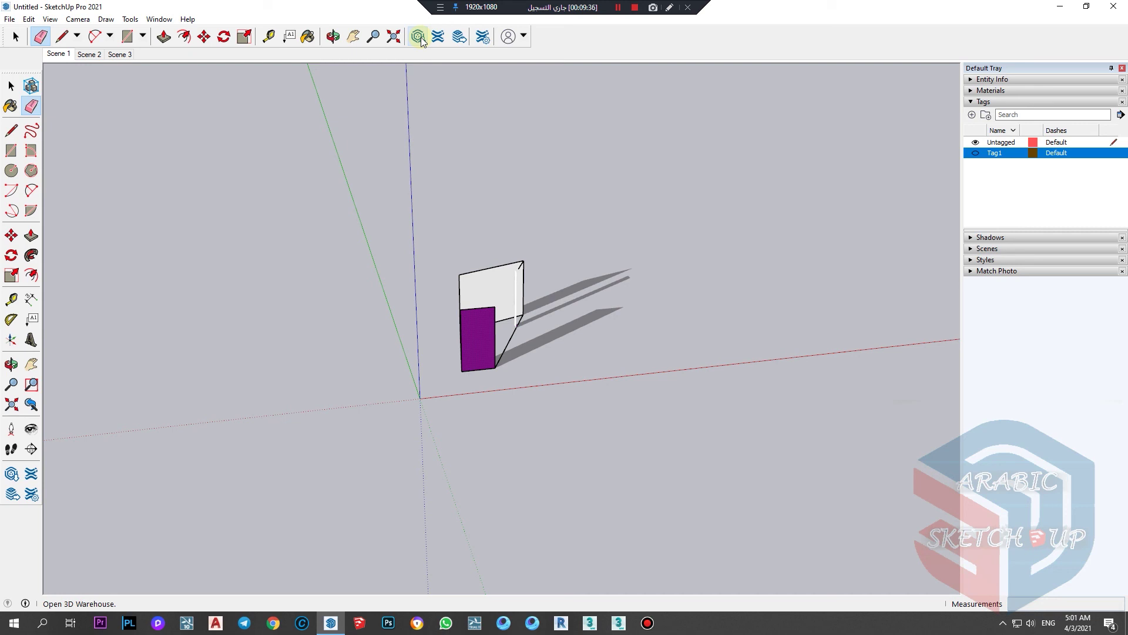
pyautogui.scroll(-3, 387, 176)
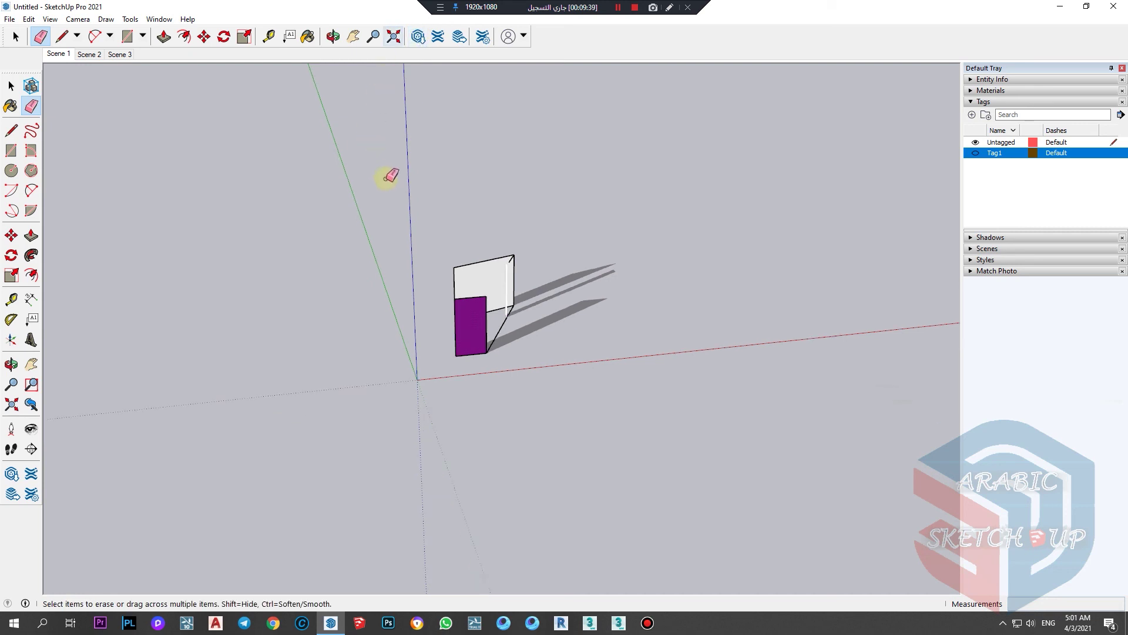